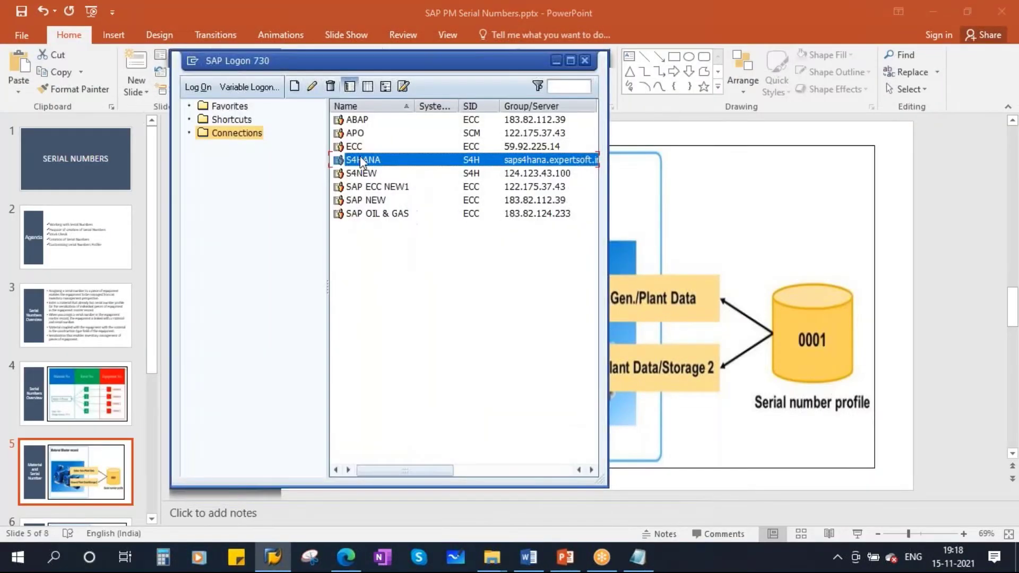
# Open the S4HANA connection and log on to client 400 with the user ID and account password.
pyautogui.doubleClick(373, 163)
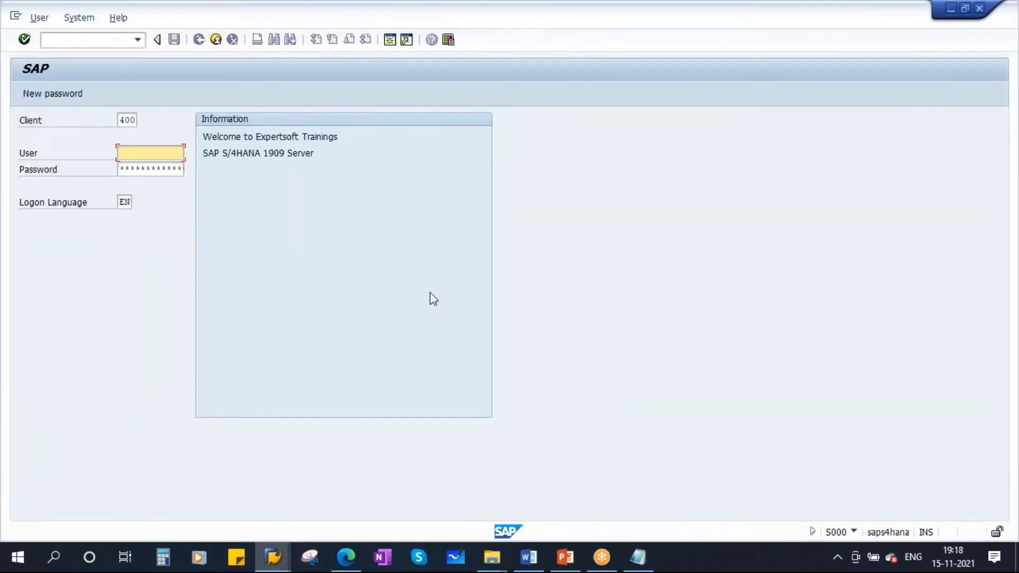
pyautogui.moveTo(208, 155); pyautogui.dragTo(326, 159)
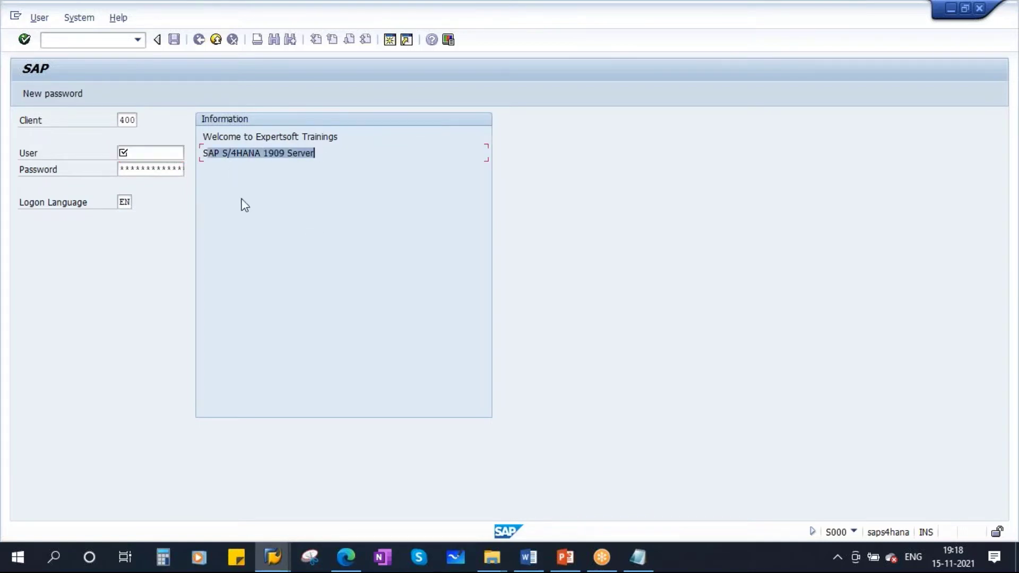
pyautogui.click(130, 153)
pyautogui.press('BackSpace')
pyautogui.click(146, 167)
pyautogui.click(145, 171)
pyautogui.press('capslock')
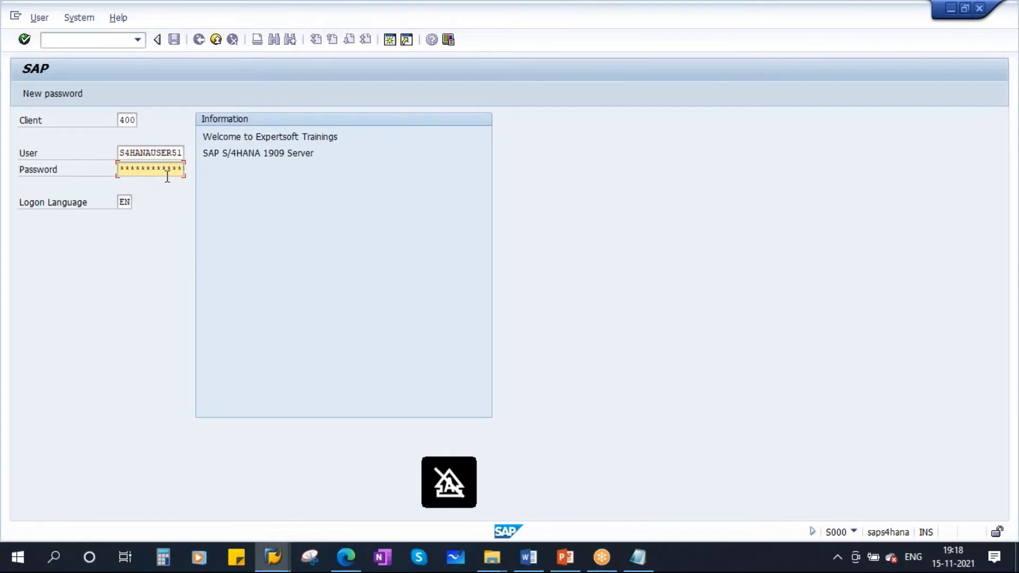
pyautogui.write('********')
pyautogui.press('Return')
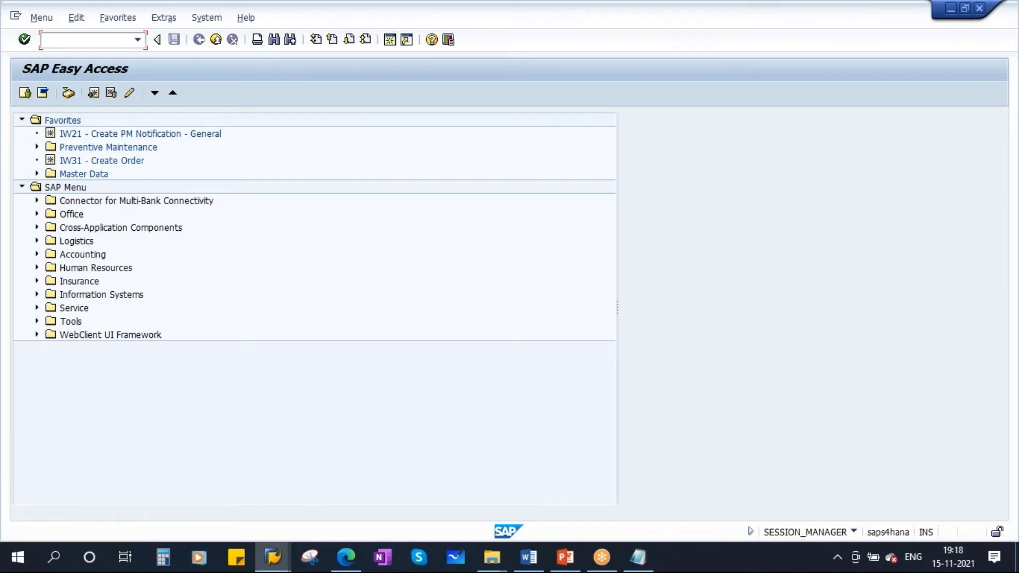
# Open transaction IH01 and set the structure selection to functional location HYND with installed equipment and equipment hierarchy included.
pyautogui.write('ih01')
pyautogui.press('Return')
pyautogui.click(265, 120)
pyautogui.click(213, 132)
pyautogui.click(62, 235)
pyautogui.click(58, 254)
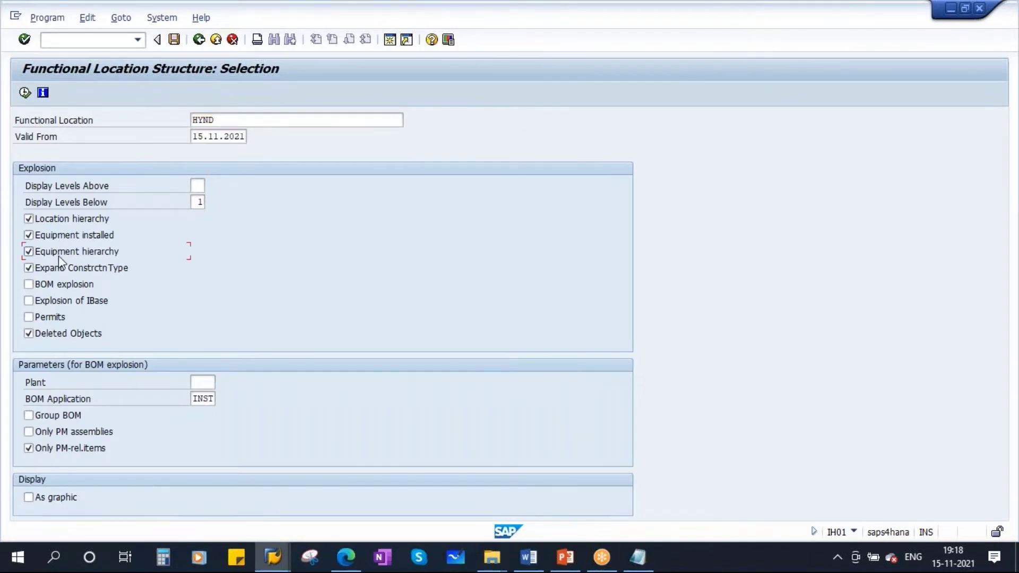
# Run the structure list for HYND, expand the whole hierarchy and select the Gear Box equipment under the diesel generator.
pyautogui.click(24, 92)
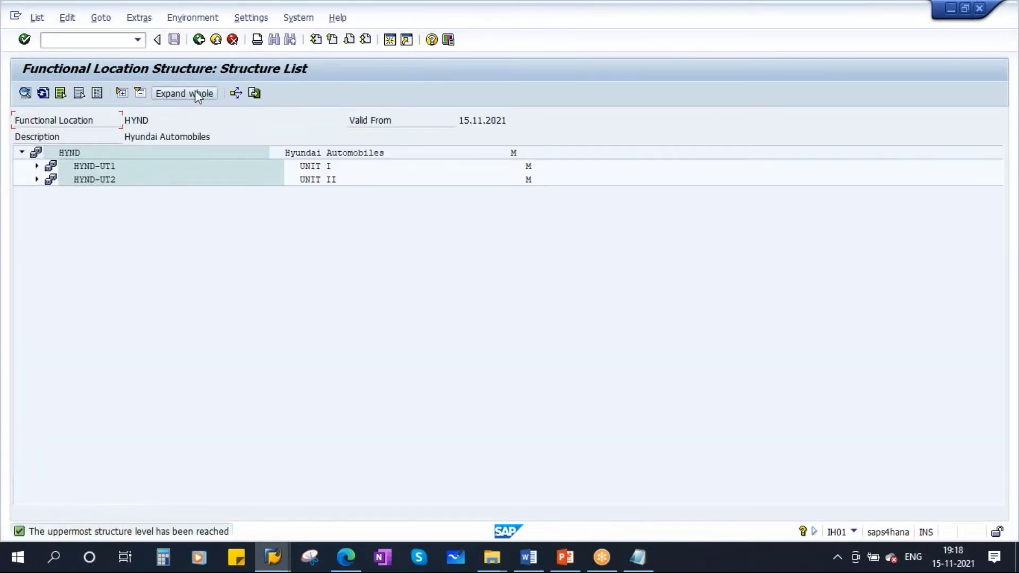
pyautogui.click(195, 91)
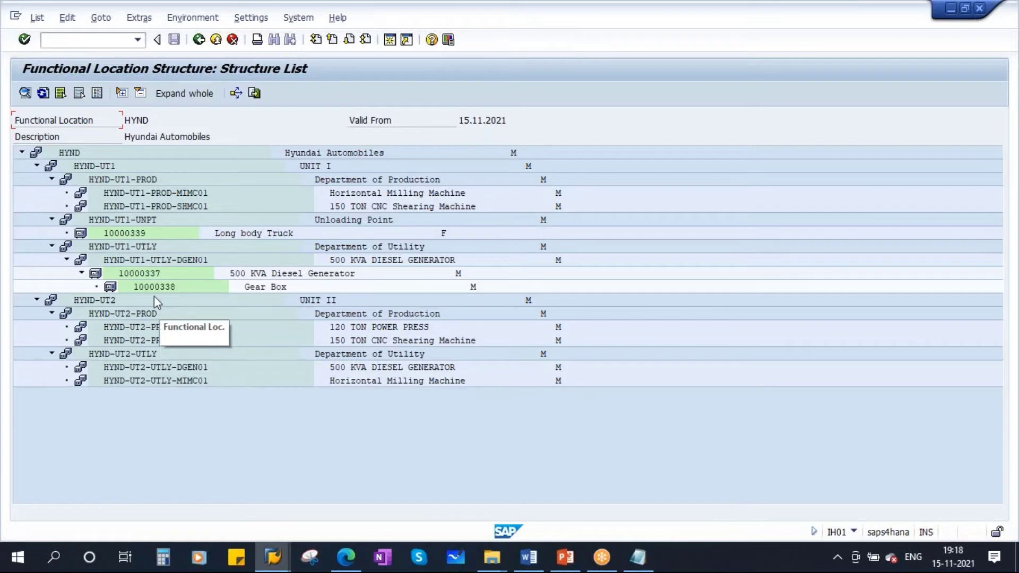
pyautogui.click(170, 288)
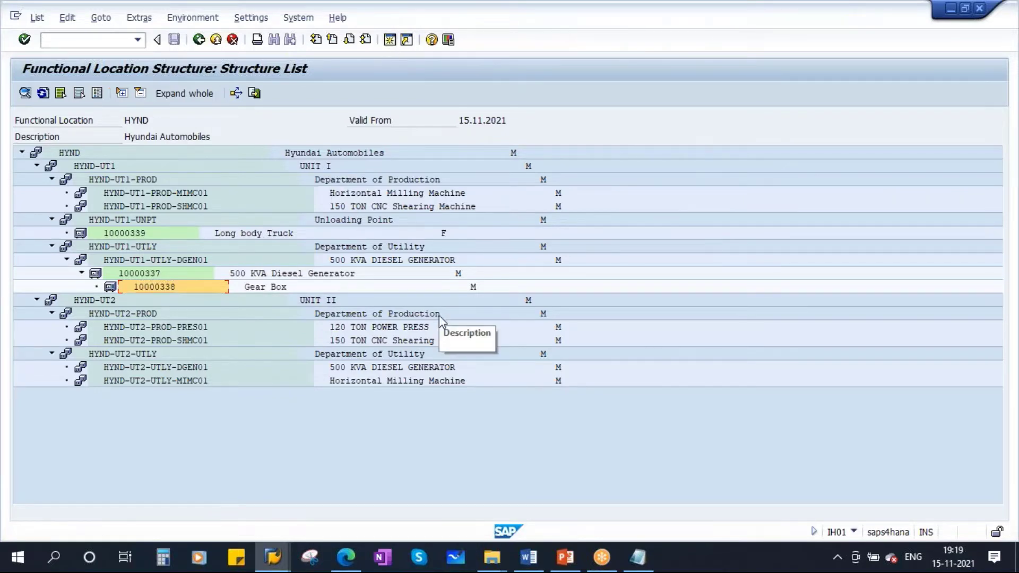
# Start creating a material with transaction MM01 and set its industry sector to Automotive.
pyautogui.write('mm01')
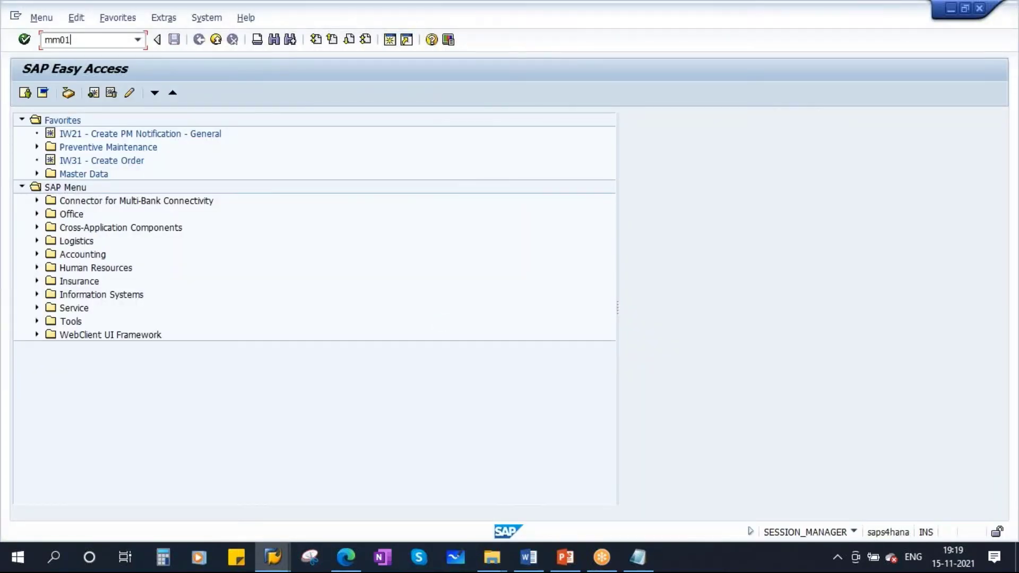
pyautogui.press('Return')
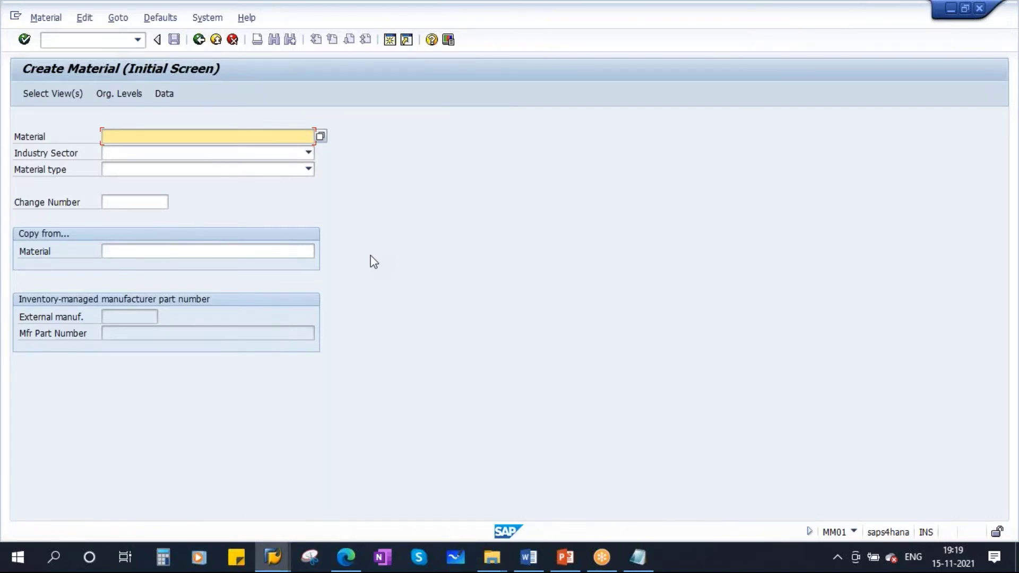
pyautogui.click(309, 153)
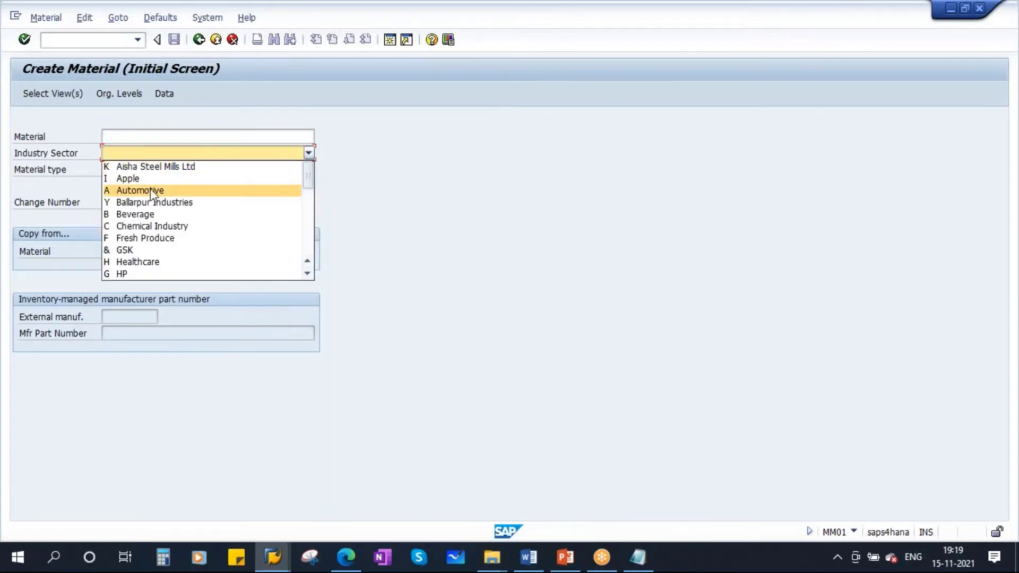
pyautogui.click(155, 190)
# Set the new material's type to ERSA Spare Parts - STD.
pyautogui.click(308, 169)
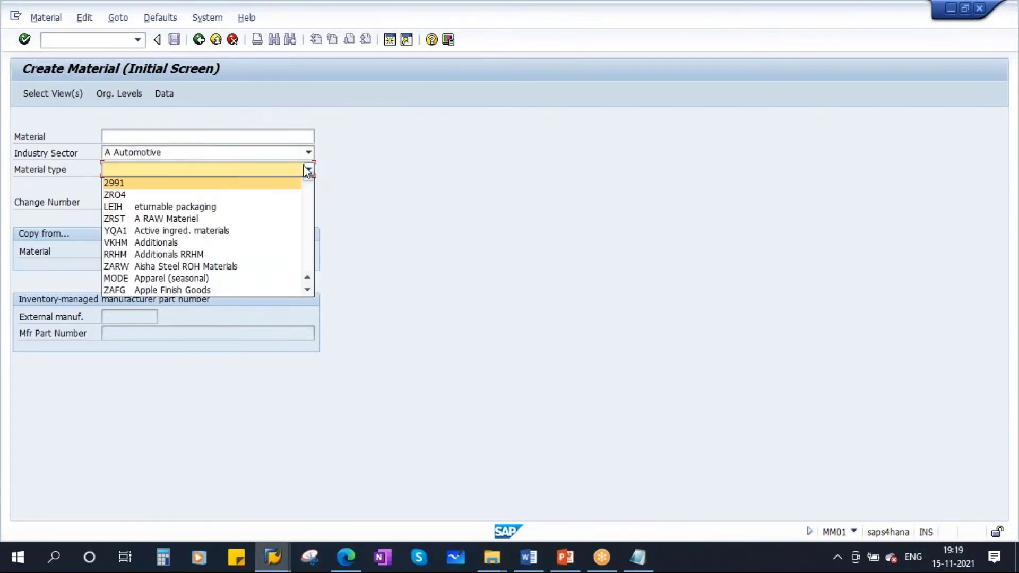
pyautogui.press('Down')
pyautogui.press('Down')
pyautogui.press('Down')
pyautogui.press('Down')
pyautogui.press('Down')
pyautogui.press('Down')
pyautogui.press('Down')
pyautogui.press('Down')
pyautogui.press('Down')
pyautogui.press('Down')
pyautogui.press('Down')
pyautogui.press('Down')
pyautogui.press('Down')
pyautogui.press('Down')
pyautogui.press('Down')
pyautogui.press('Down')
pyautogui.press('Down')
pyautogui.press('Down')
pyautogui.press('Down')
pyautogui.press('Down')
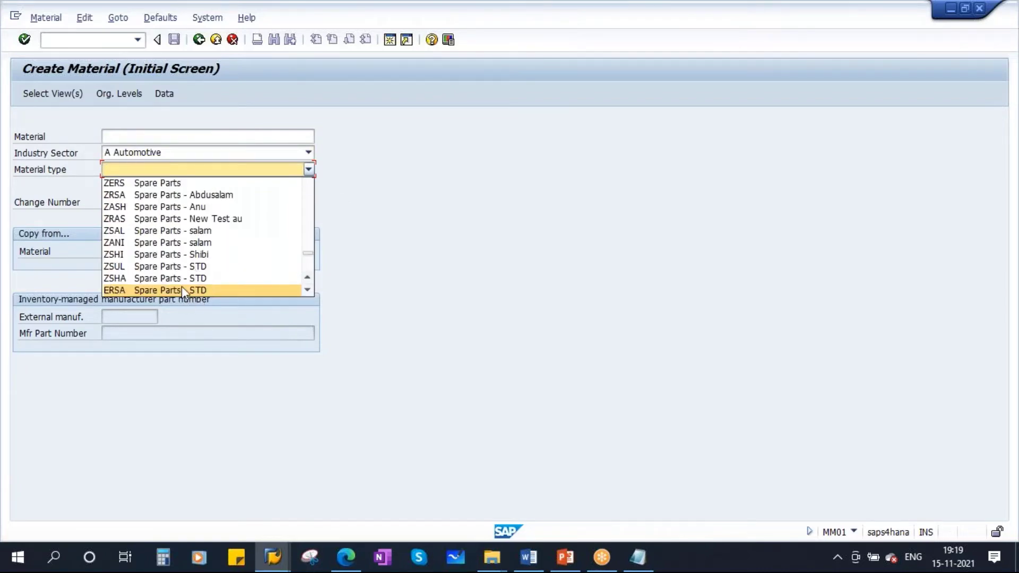
pyautogui.click(182, 289)
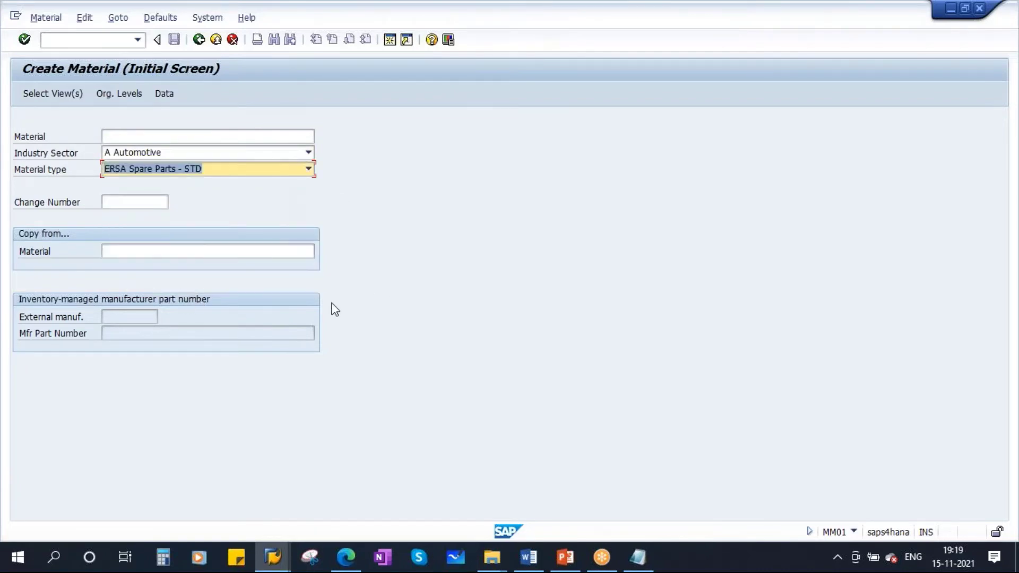
# Add the views Basic Data 1 and 2, Purchasing, General Plant Data / Storage 1 and 2, and Accounting 1 and 2 to the selection.
pyautogui.click(44, 97)
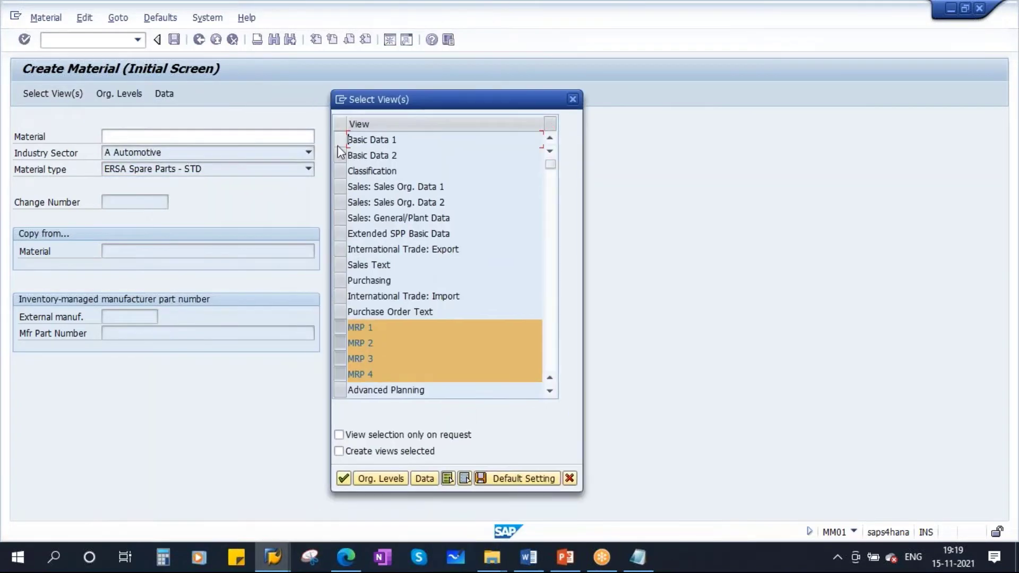
pyautogui.click(340, 140)
pyautogui.click(341, 154)
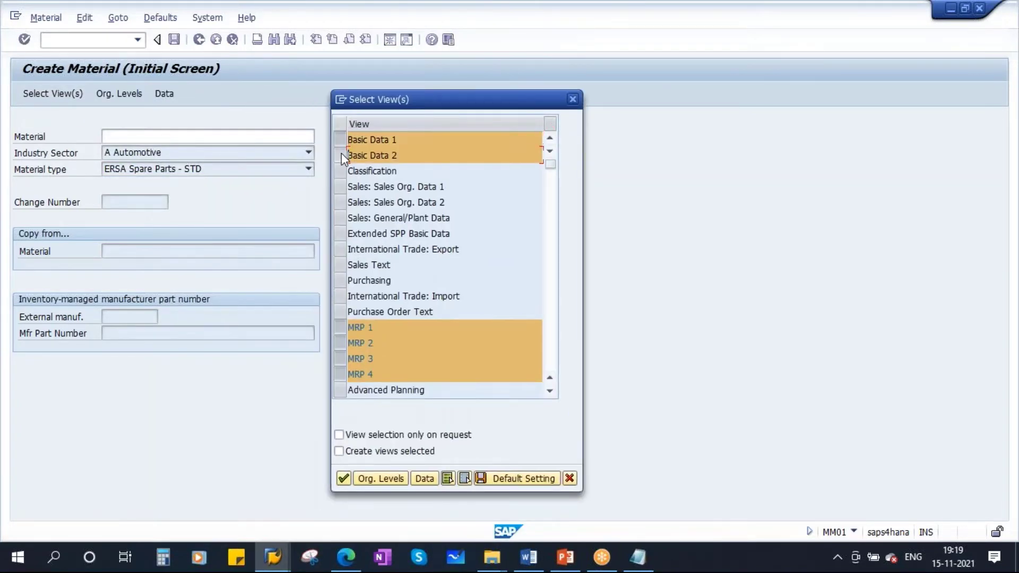
pyautogui.click(340, 281)
pyautogui.scroll(-2, 361, 350)
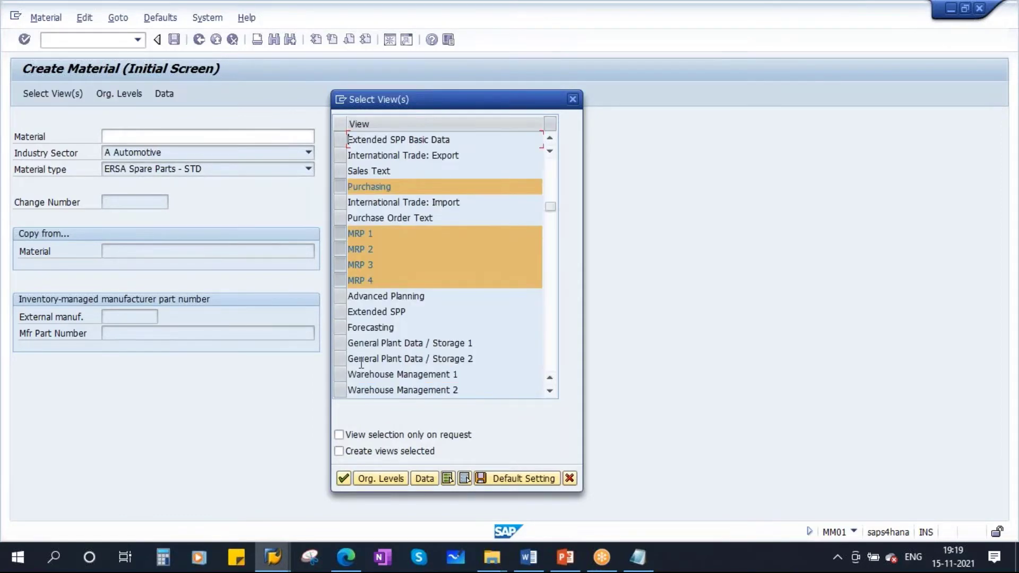
pyautogui.click(340, 343)
pyautogui.click(339, 358)
pyautogui.scroll(-2, 390, 350)
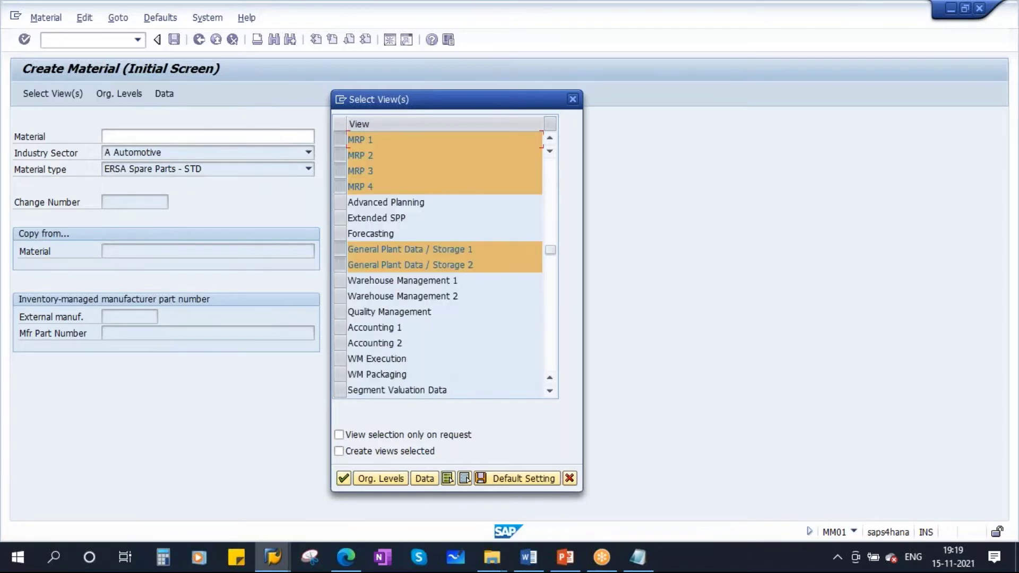
pyautogui.click(339, 328)
pyautogui.click(340, 343)
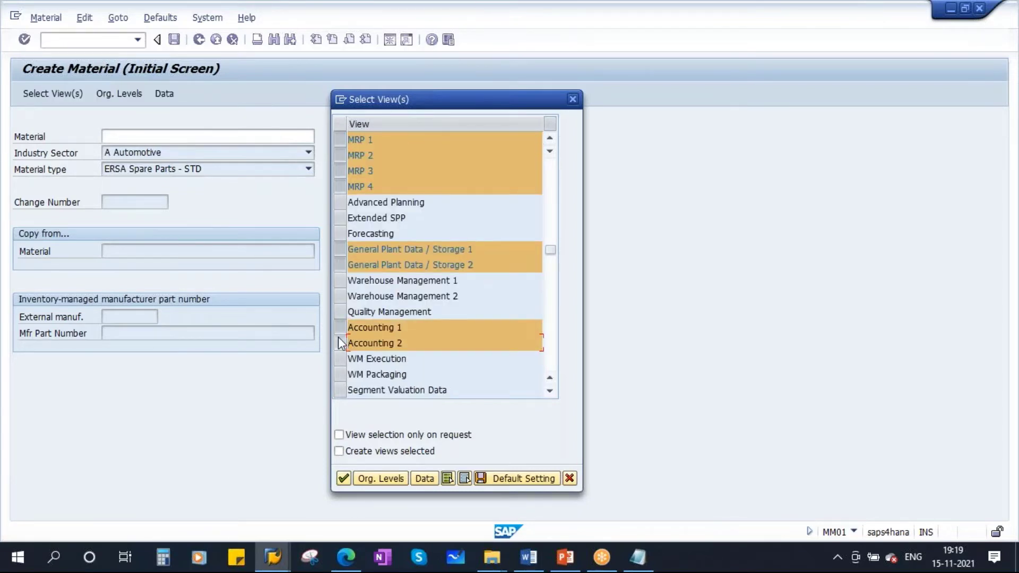
# Confirm the selected views and accept plant 1710 as the organizational level without a storage location.
pyautogui.click(344, 480)
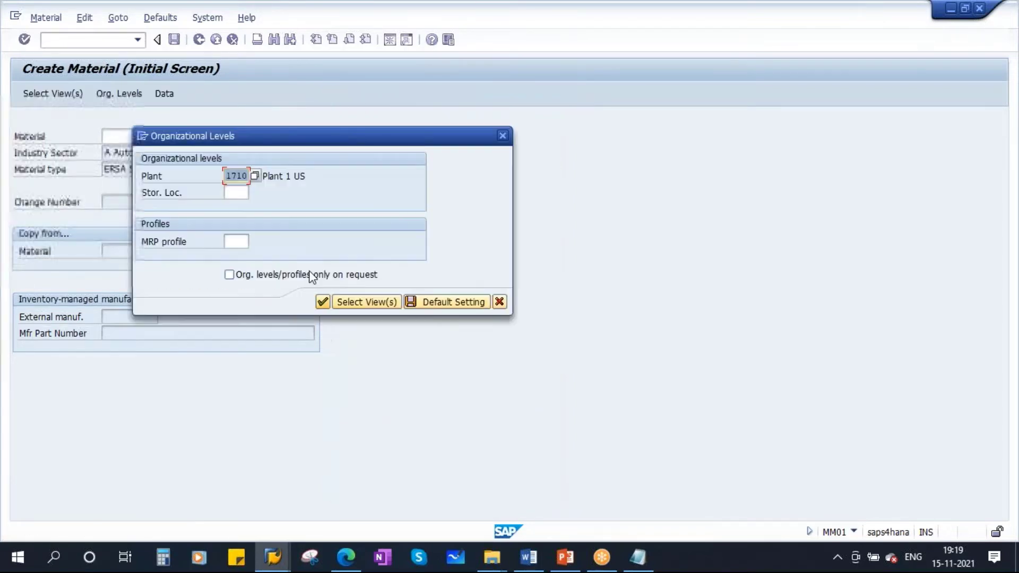
pyautogui.moveTo(302, 141); pyautogui.dragTo(365, 184)
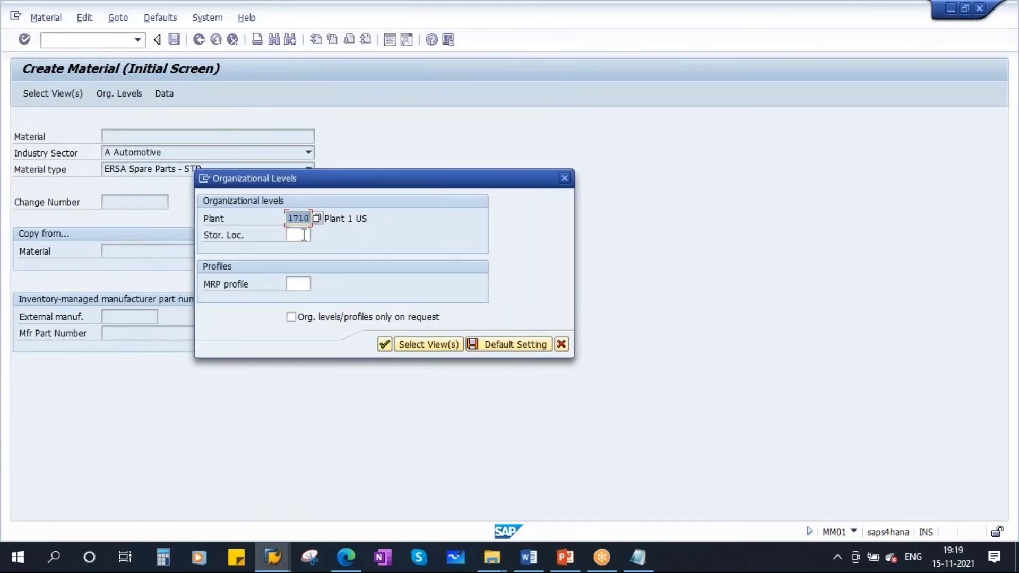
pyautogui.click(383, 345)
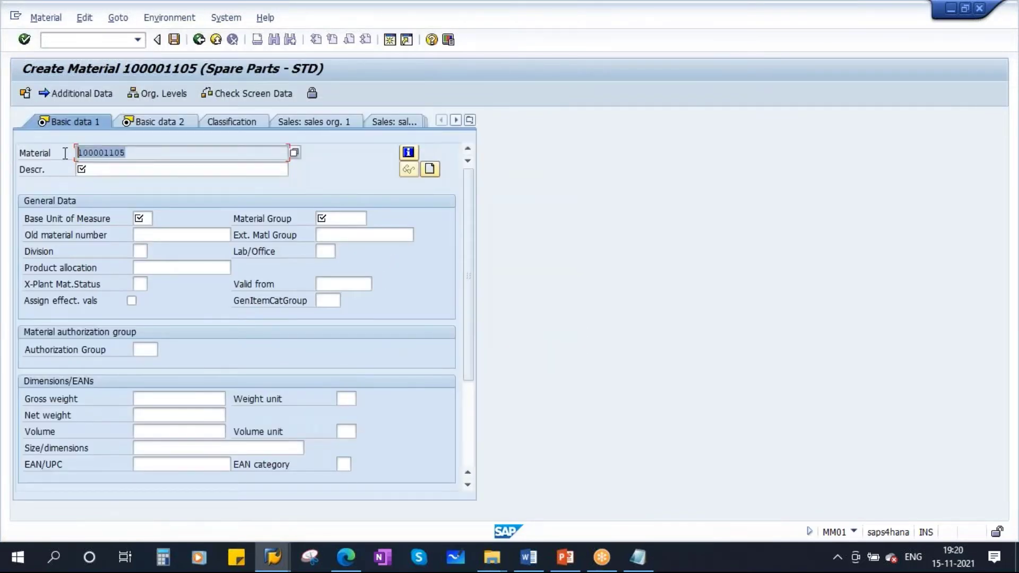
# Enter the material description "Gear Box for Generator" and set the base unit of measure to EA.
pyautogui.click(99, 169)
pyautogui.write('G')
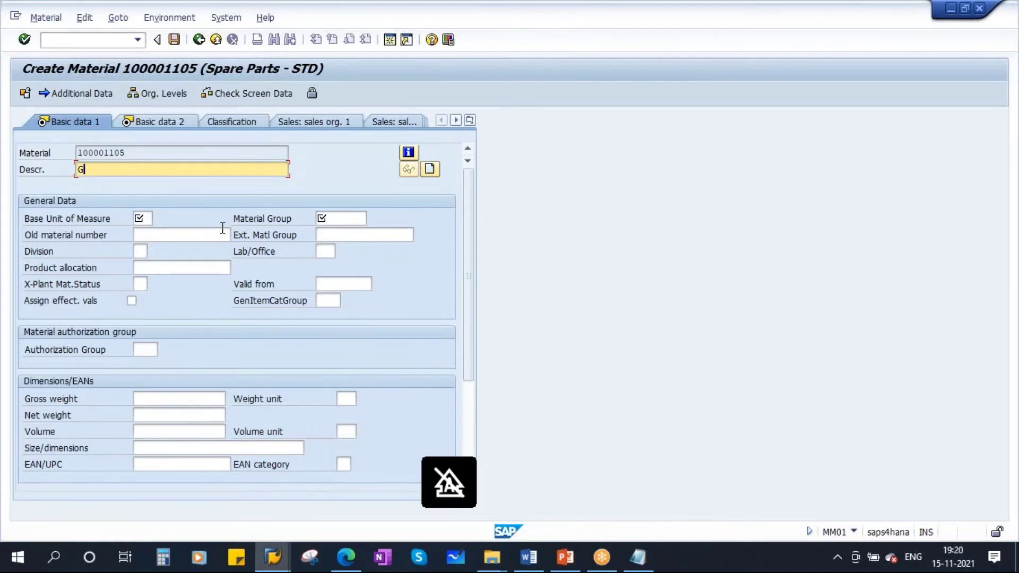
pyautogui.write('ear Box for Generator')
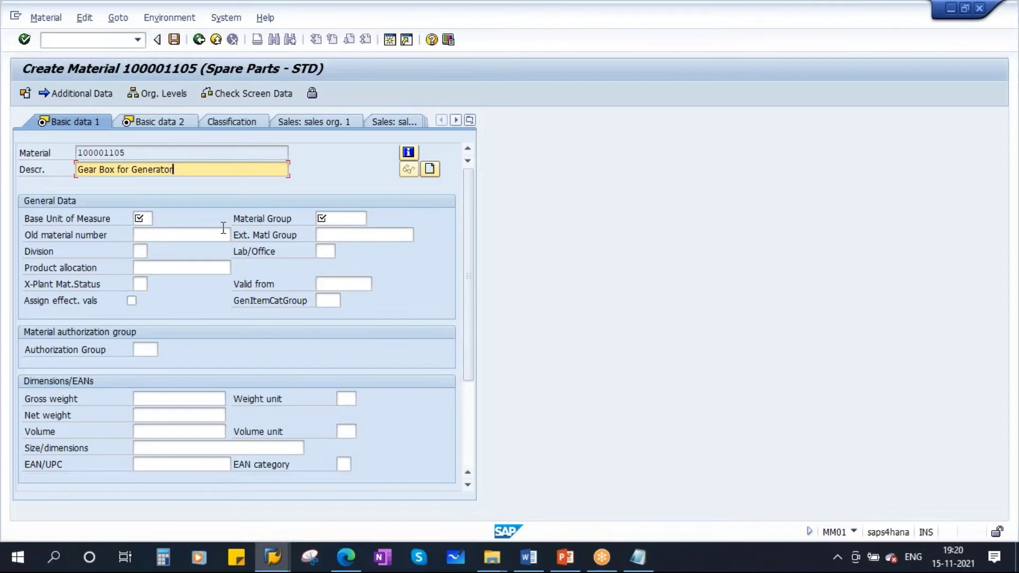
pyautogui.moveTo(129, 153); pyautogui.dragTo(34, 153)
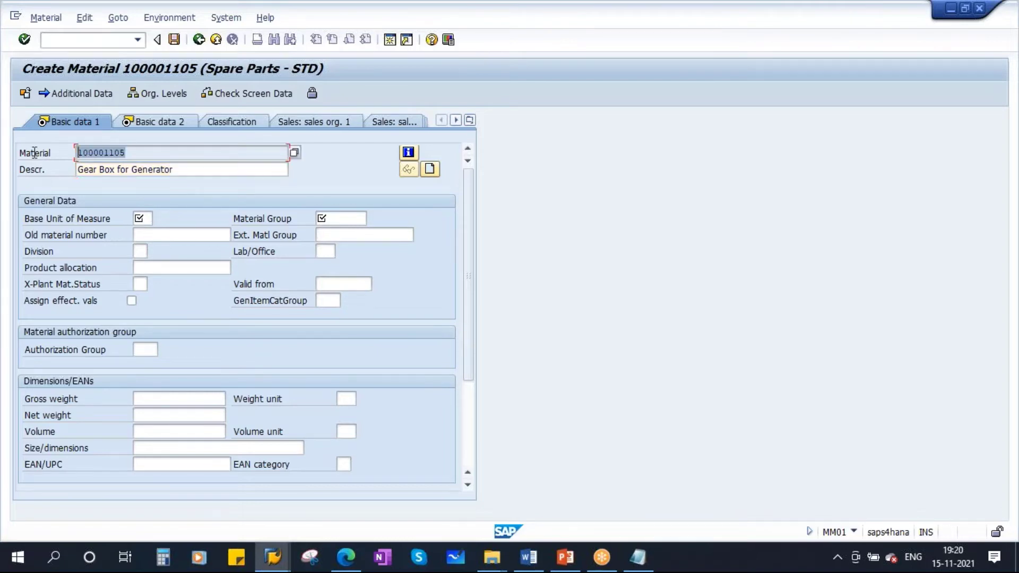
pyautogui.click(139, 219)
pyautogui.click(149, 235)
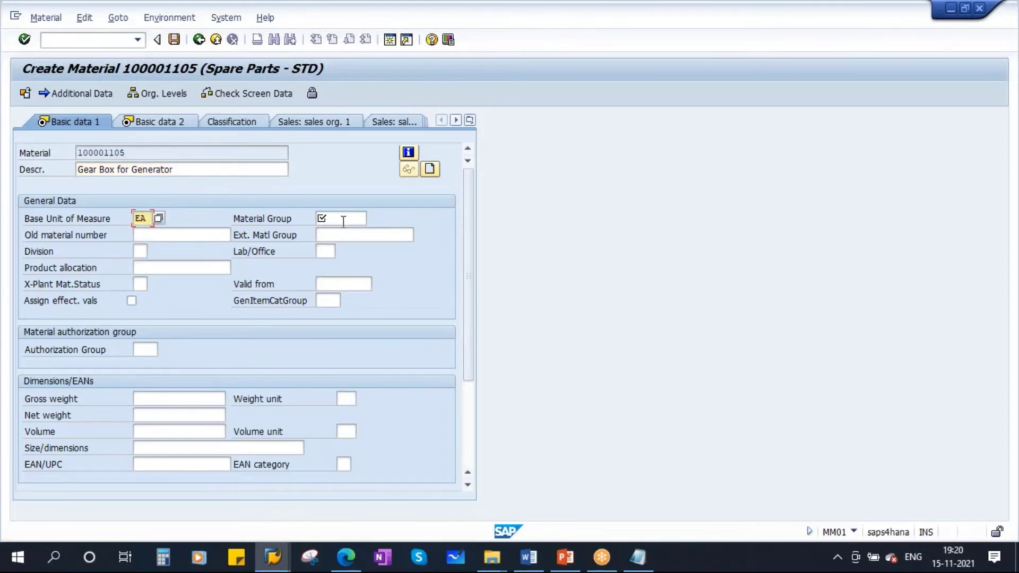
# Assign material group MCH1 from the value list and continue past Basic data 2 to the Purchasing view.
pyautogui.click(344, 219)
pyautogui.click(373, 218)
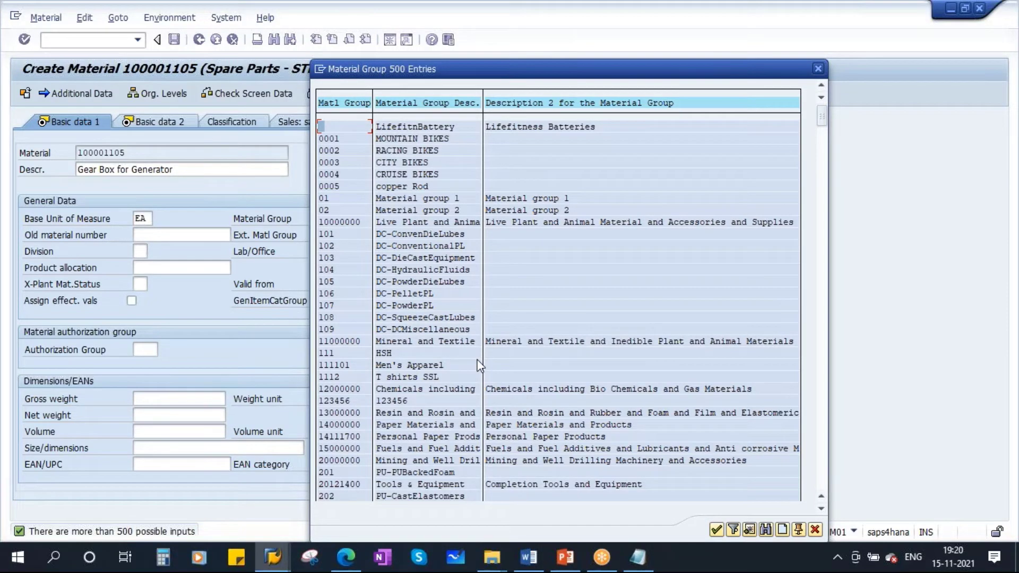
pyautogui.scroll(-2, 480, 366)
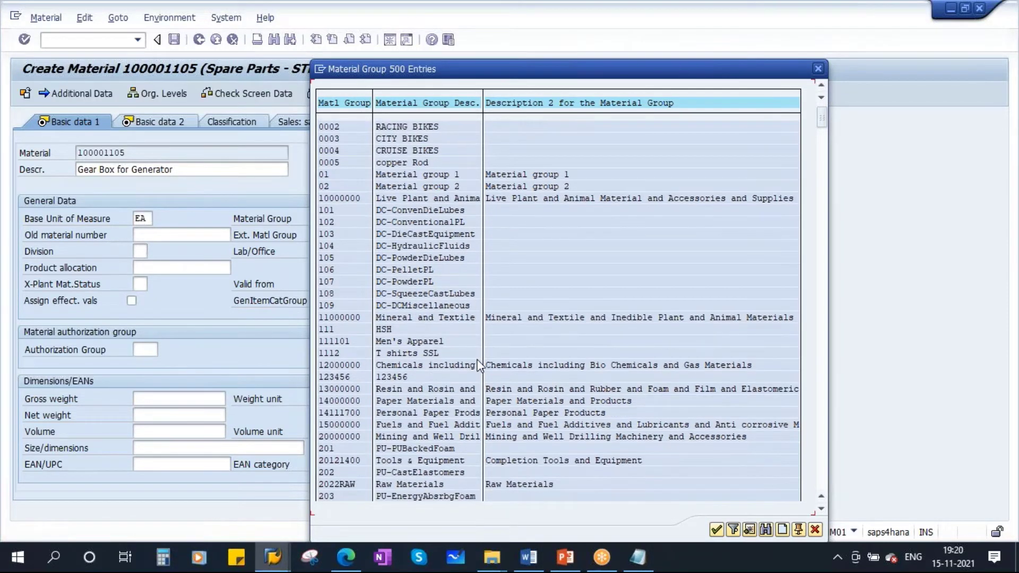
pyautogui.scroll(-2, 514, 353)
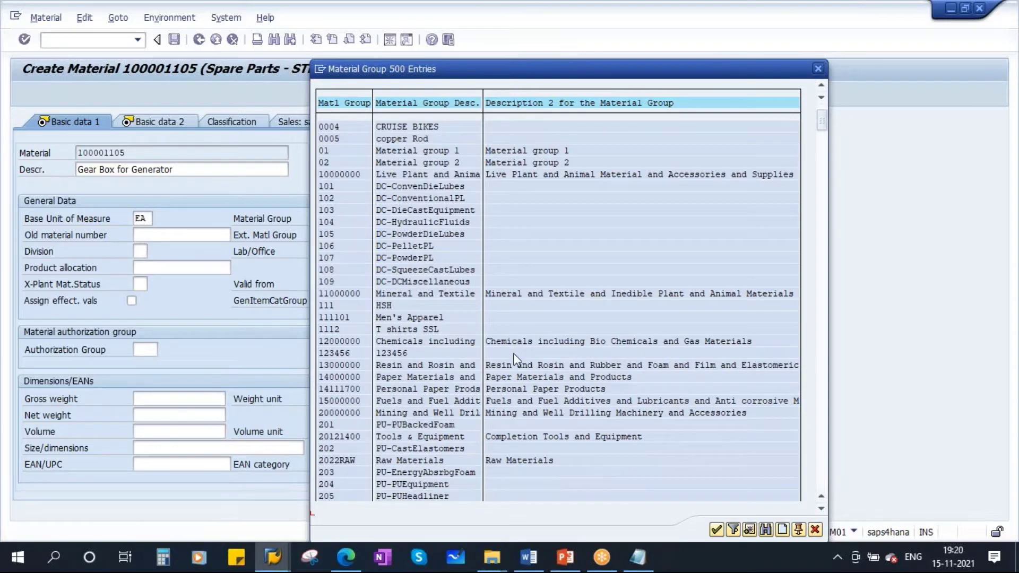
pyautogui.click(822, 266)
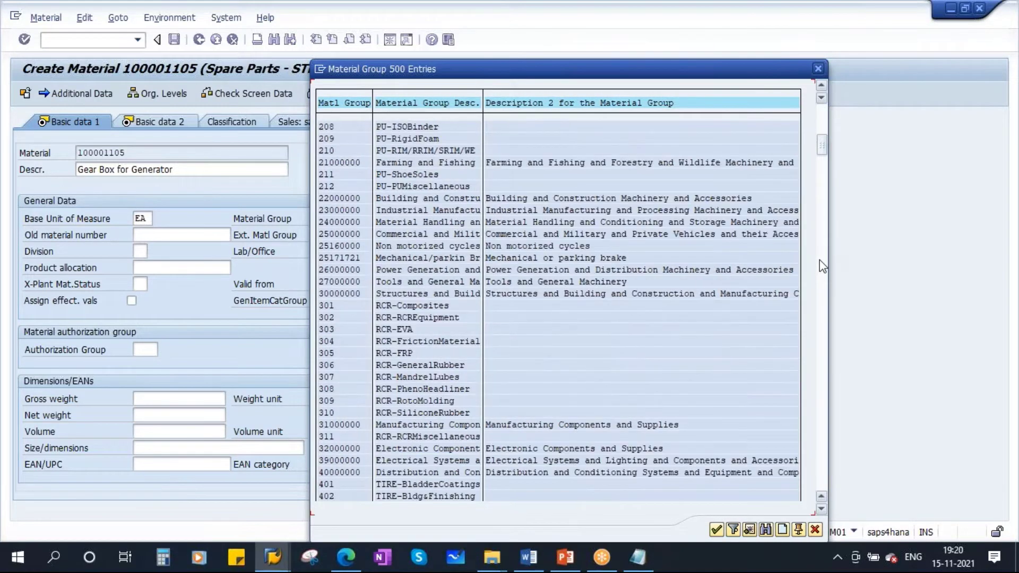
pyautogui.click(823, 322)
pyautogui.click(820, 317)
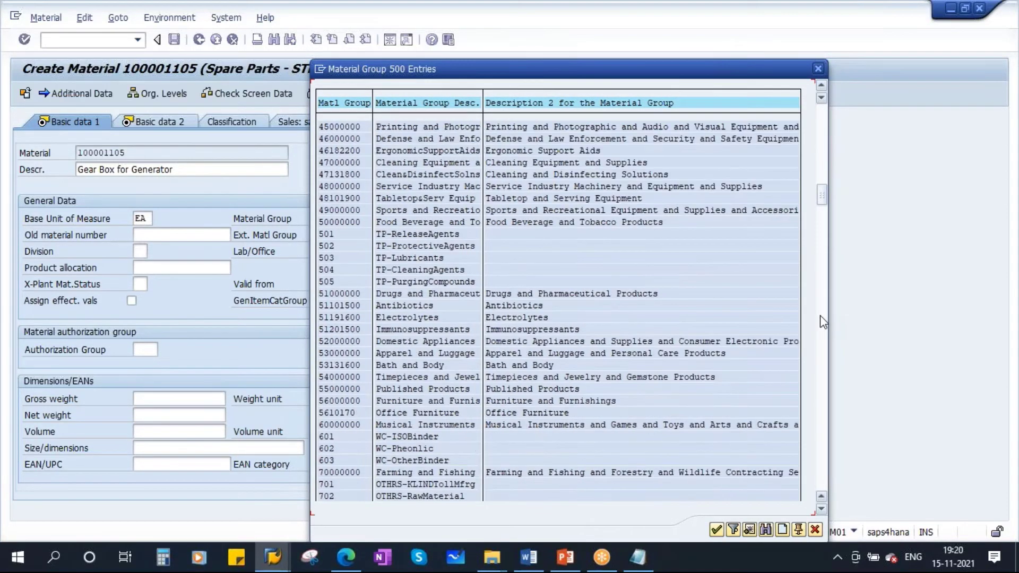
pyautogui.moveTo(822, 196); pyautogui.dragTo(821, 377)
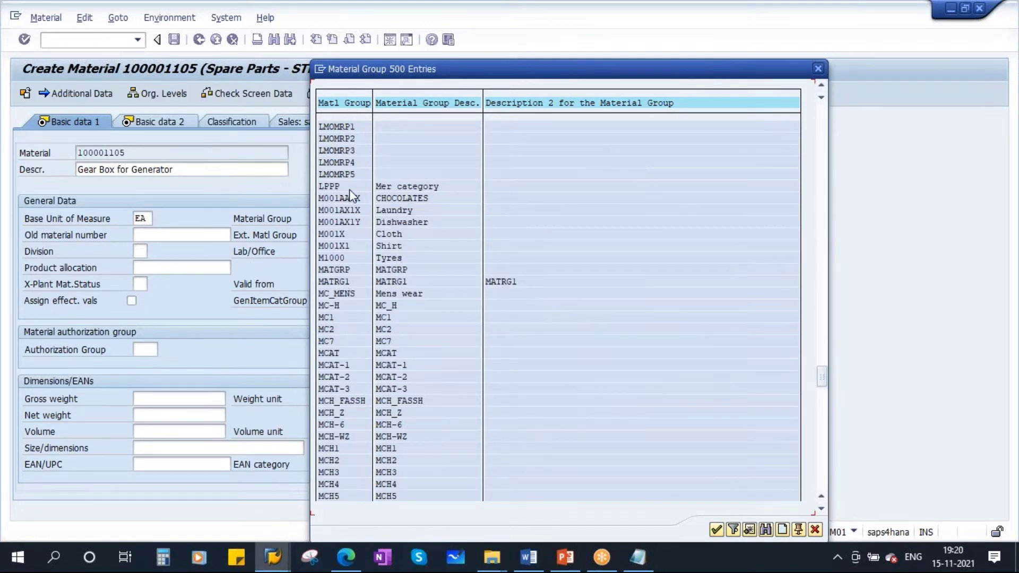
pyautogui.scroll(-1, 352, 263)
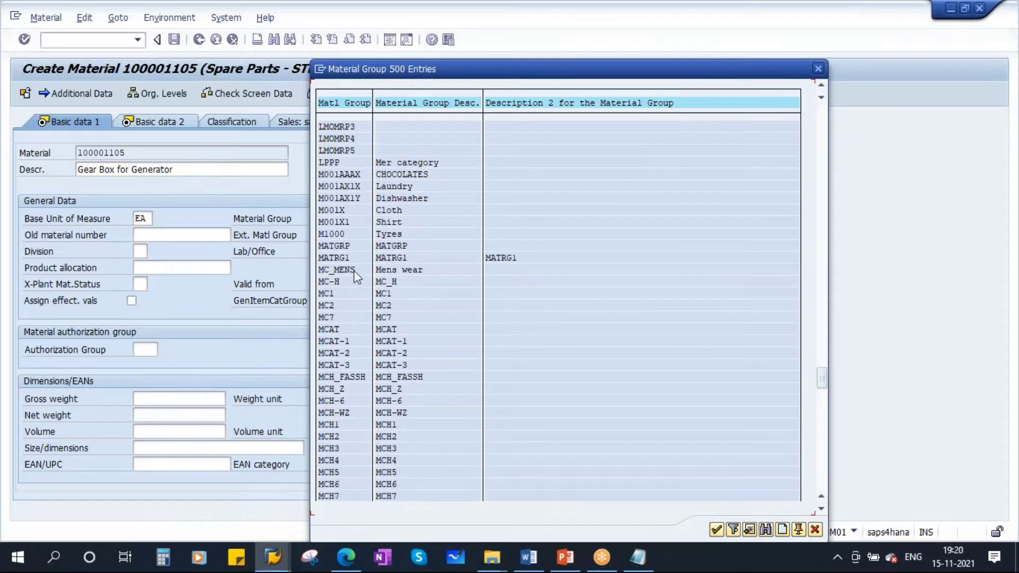
pyautogui.doubleClick(329, 425)
pyautogui.press('Return')
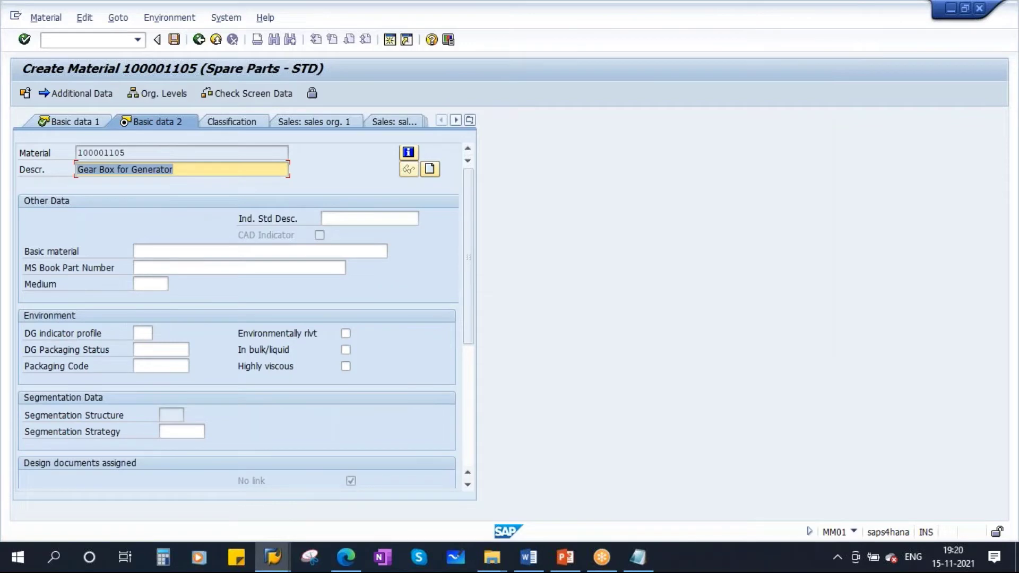
pyautogui.press('Return')
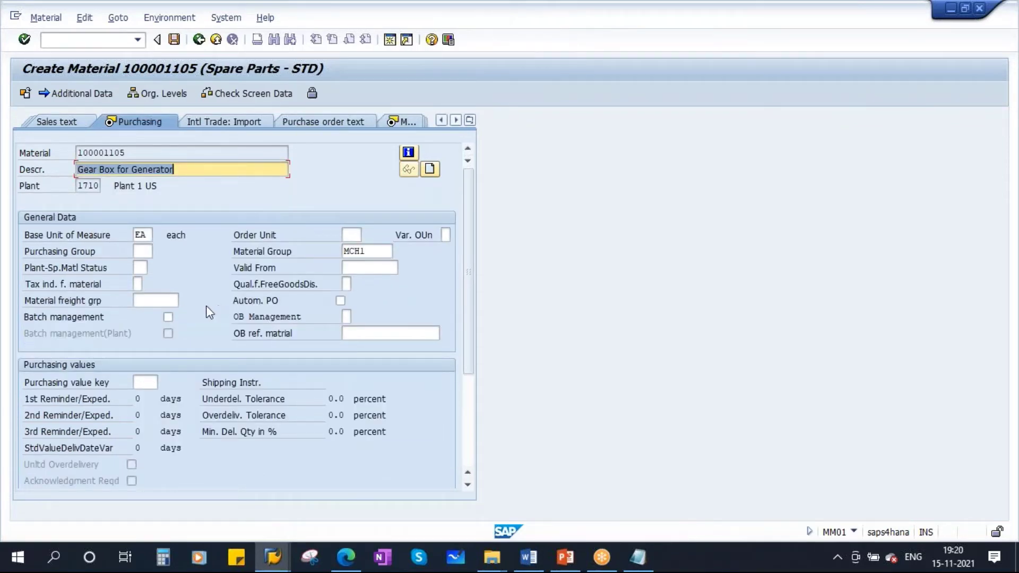
# Continue to the MRP 1 view, set the MRP type to ND and choose MRP controller 001 from the value list.
pyautogui.press('Return')
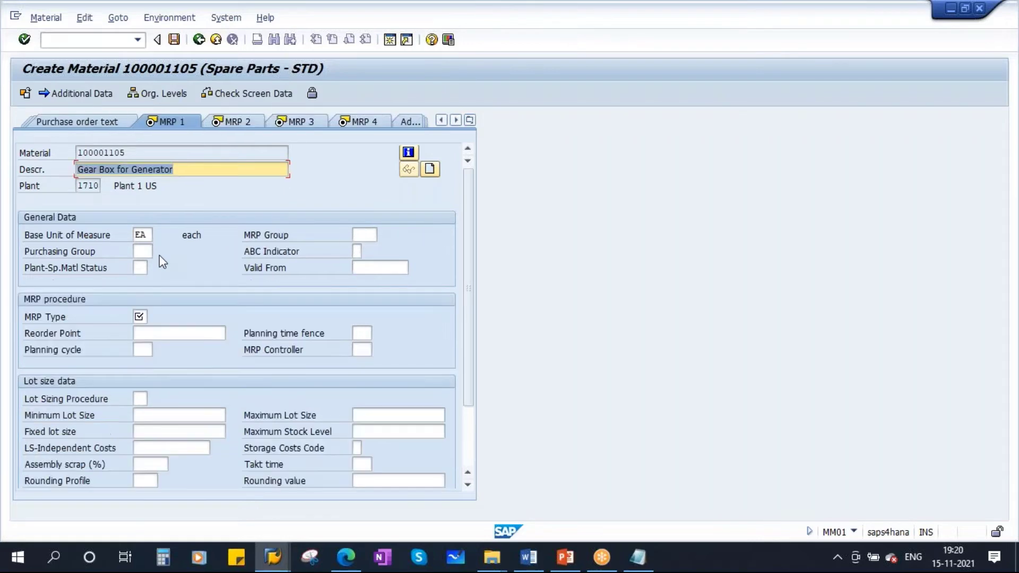
pyautogui.click(142, 317)
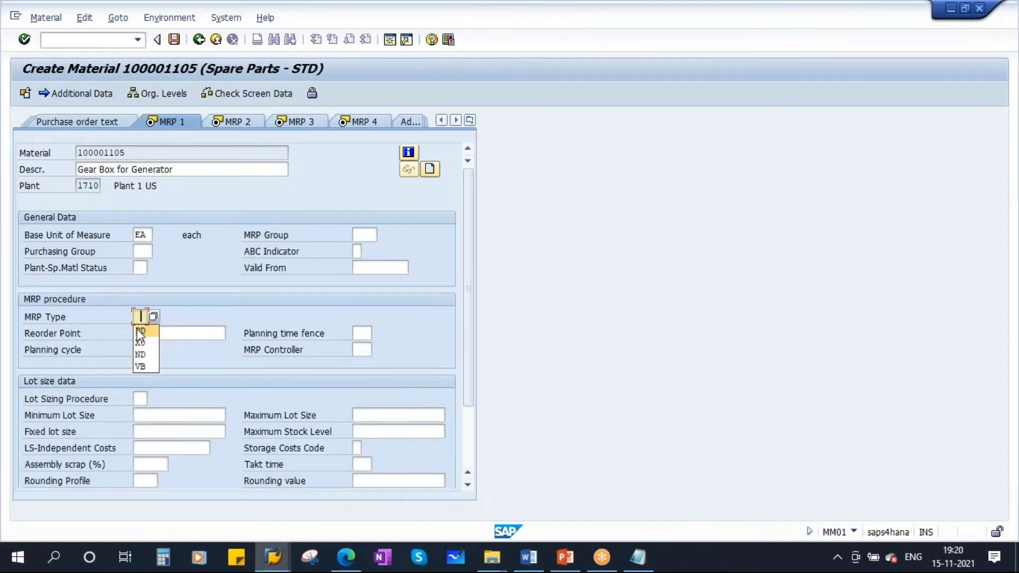
pyautogui.click(146, 357)
pyautogui.click(363, 350)
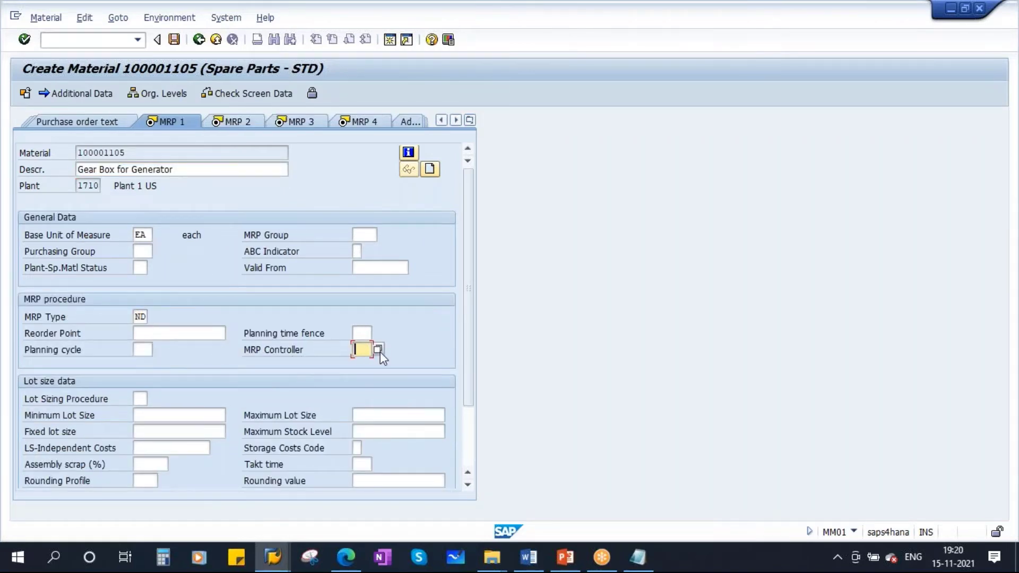
pyautogui.click(378, 350)
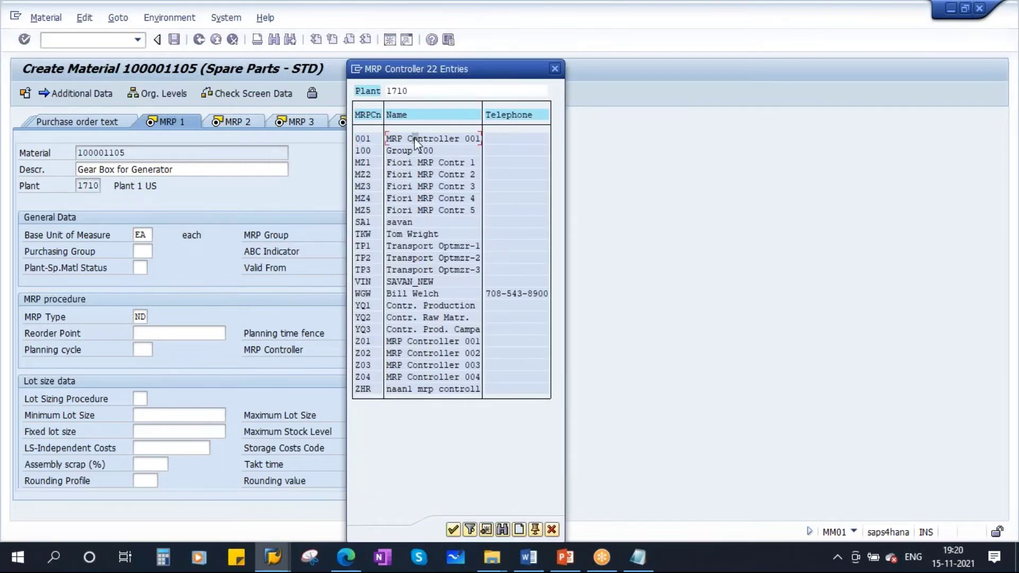
pyautogui.doubleClick(415, 138)
# Set the lot sizing procedure to EX and continue to the MRP 2 view.
pyautogui.click(141, 399)
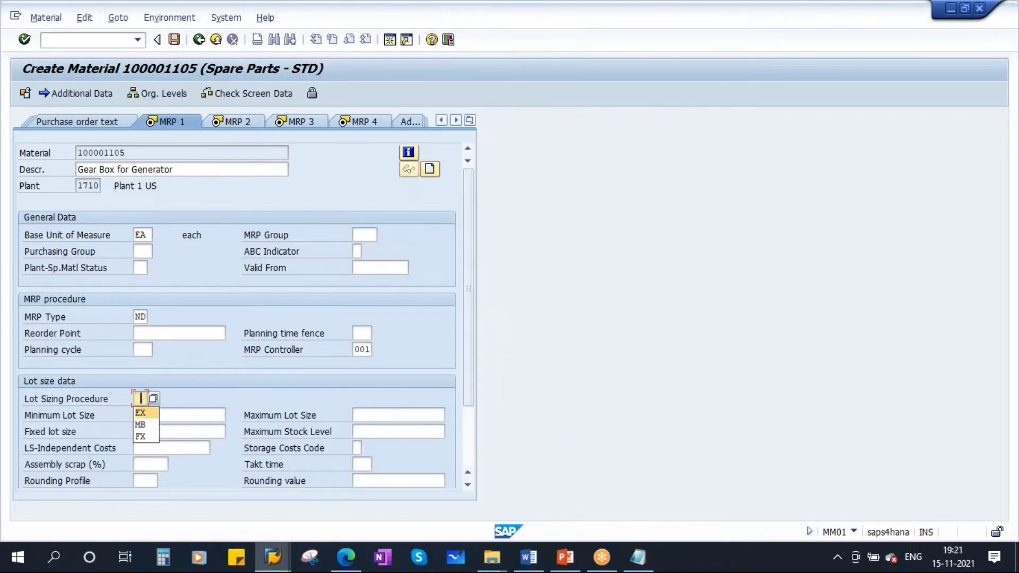
pyautogui.click(141, 410)
pyautogui.press('Return')
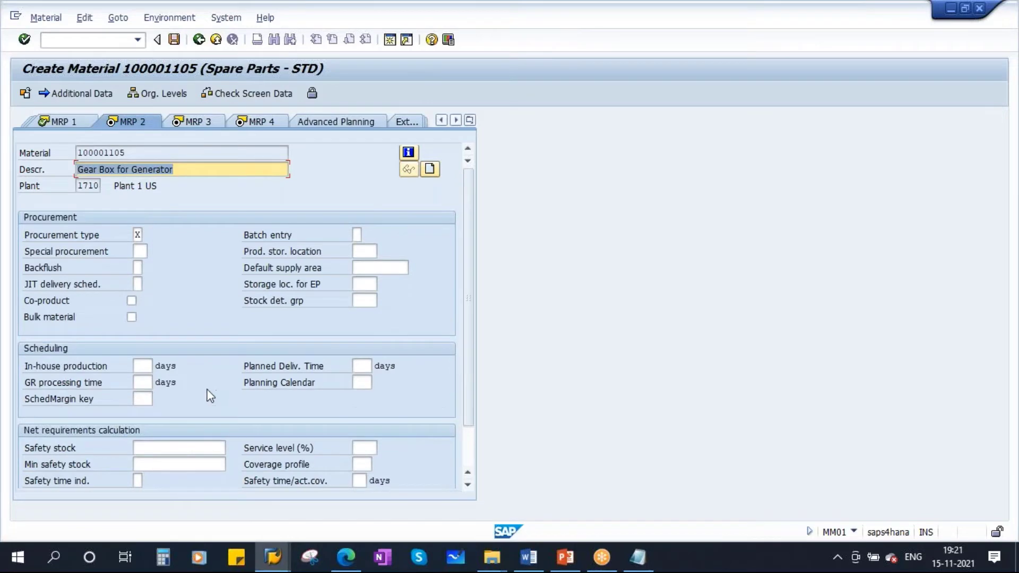
# Enter scheduling margin key 000 and set the procurement type to F, continuing to the MRP 3 view.
pyautogui.click(141, 399)
pyautogui.click(143, 436)
pyautogui.click(137, 235)
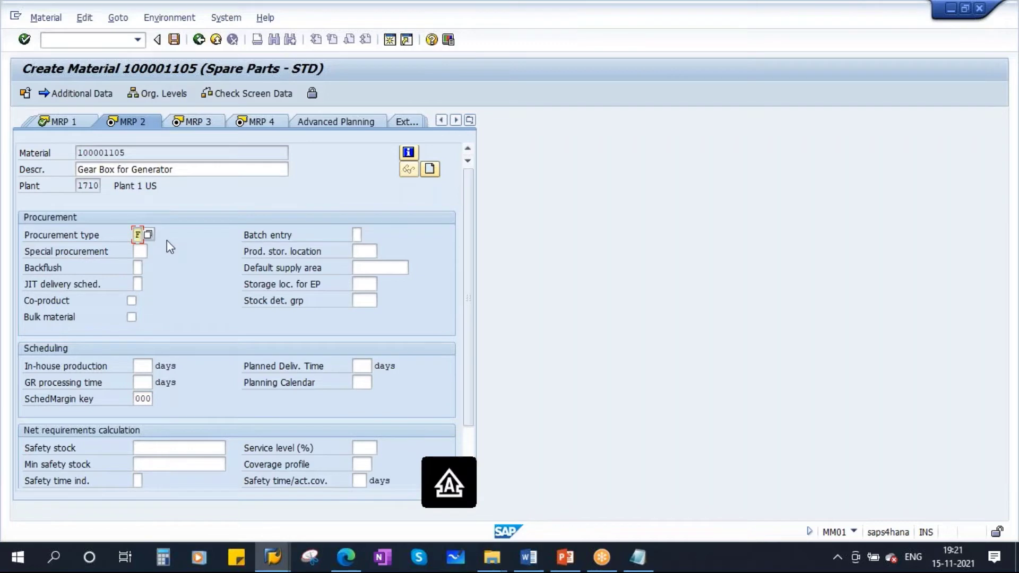
pyautogui.press('Return')
# Fill in the availability check on MRP 3 and continue past MRP 4 to the Plant data / stor. 2 view.
pyautogui.click(140, 398)
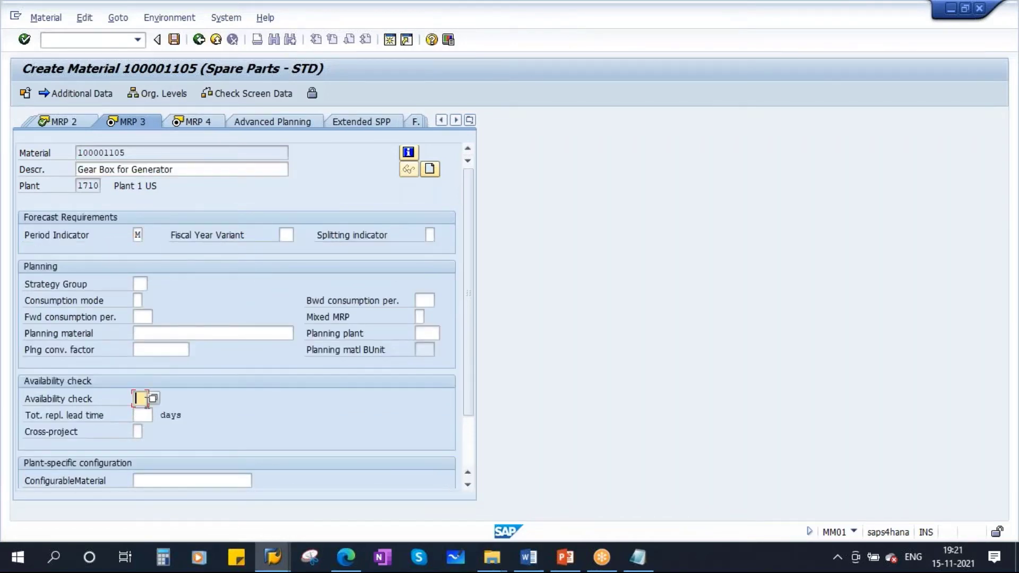
pyautogui.press('Return')
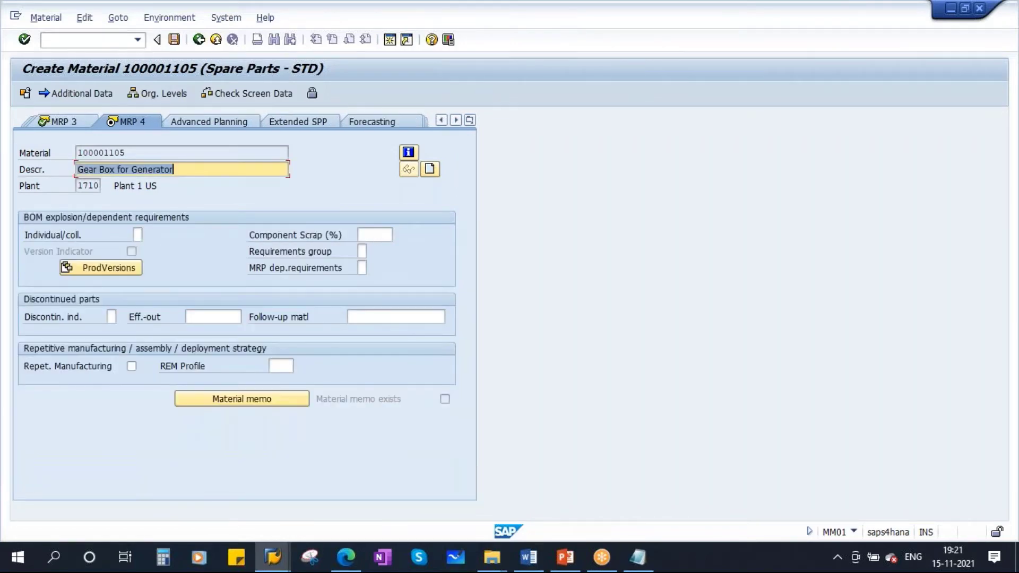
pyautogui.press('Return')
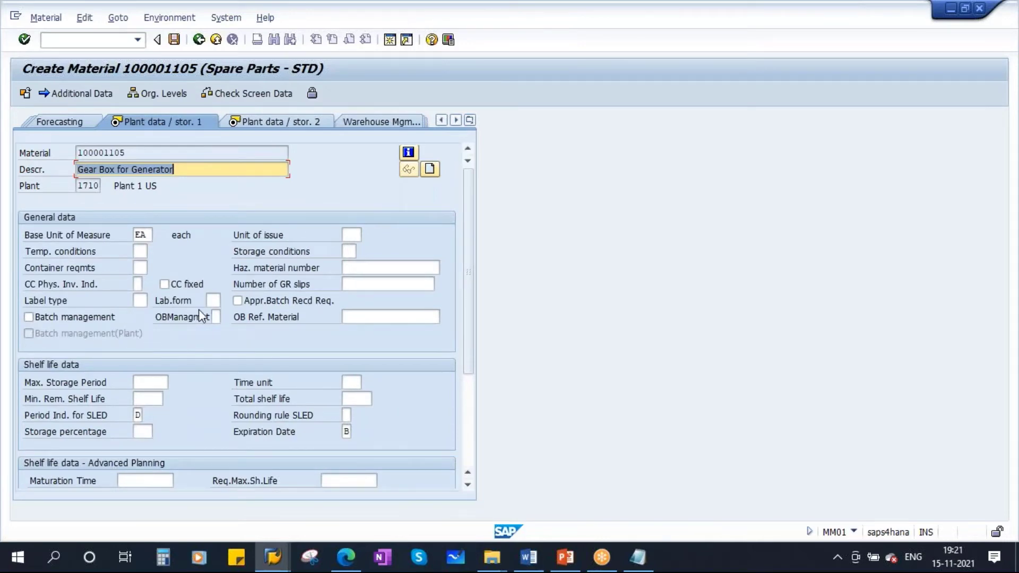
pyautogui.click(295, 124)
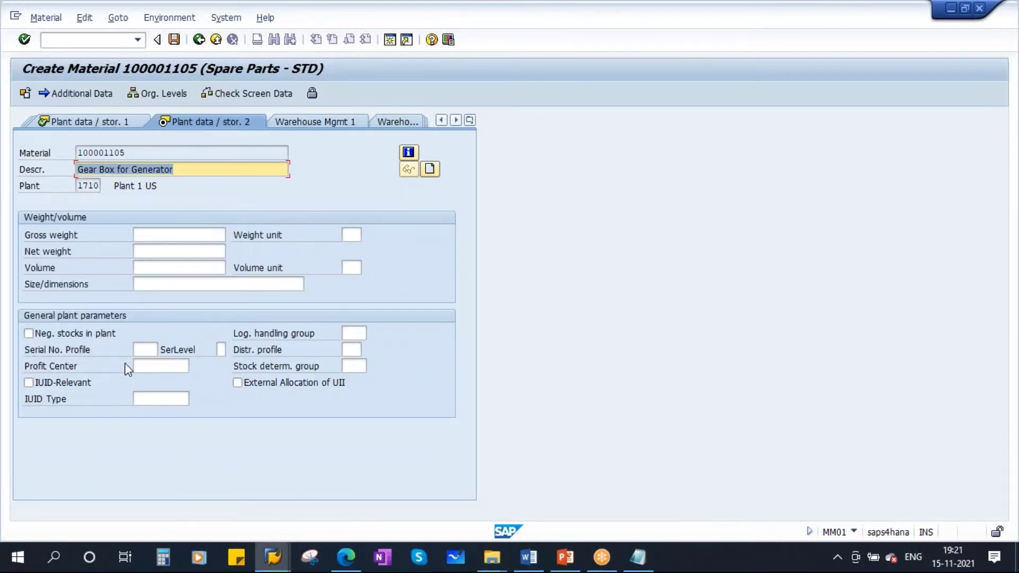
# Switch to the PowerPoint slide show, underline "Material Master record" and "General Plant Data/Storage 2", and circle the serial number profile.
pyautogui.click(145, 352)
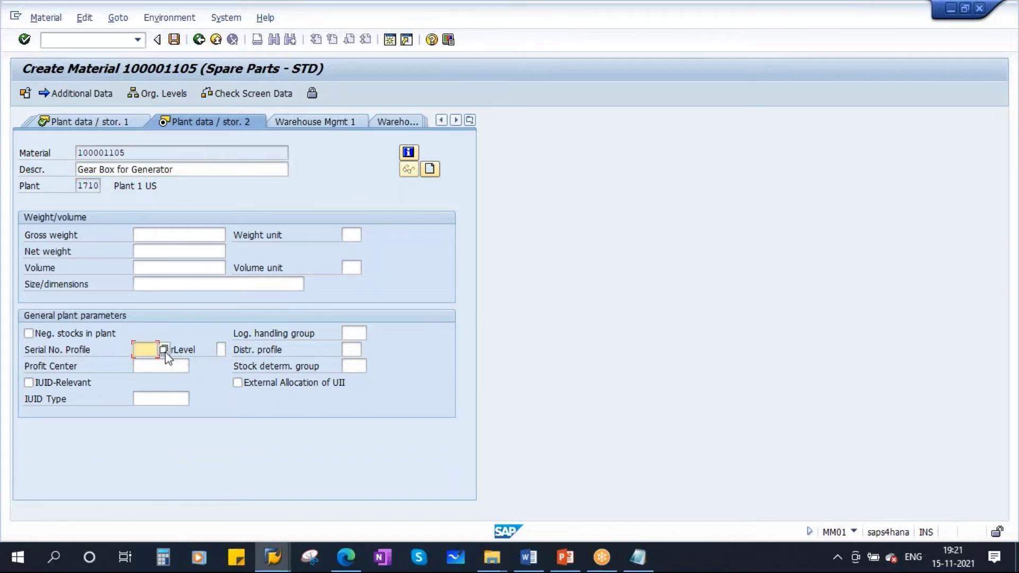
pyautogui.click(566, 547)
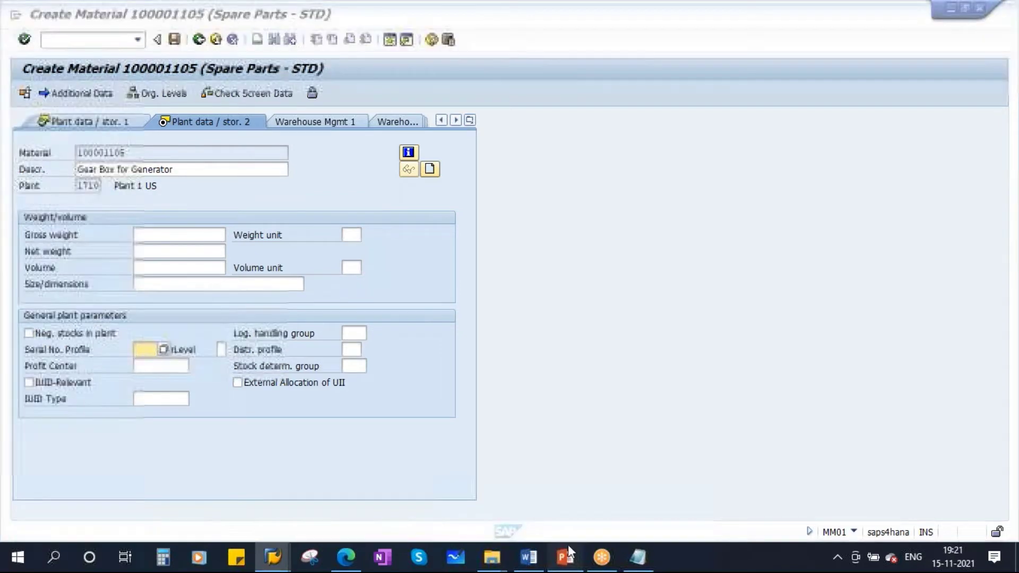
pyautogui.click(779, 534)
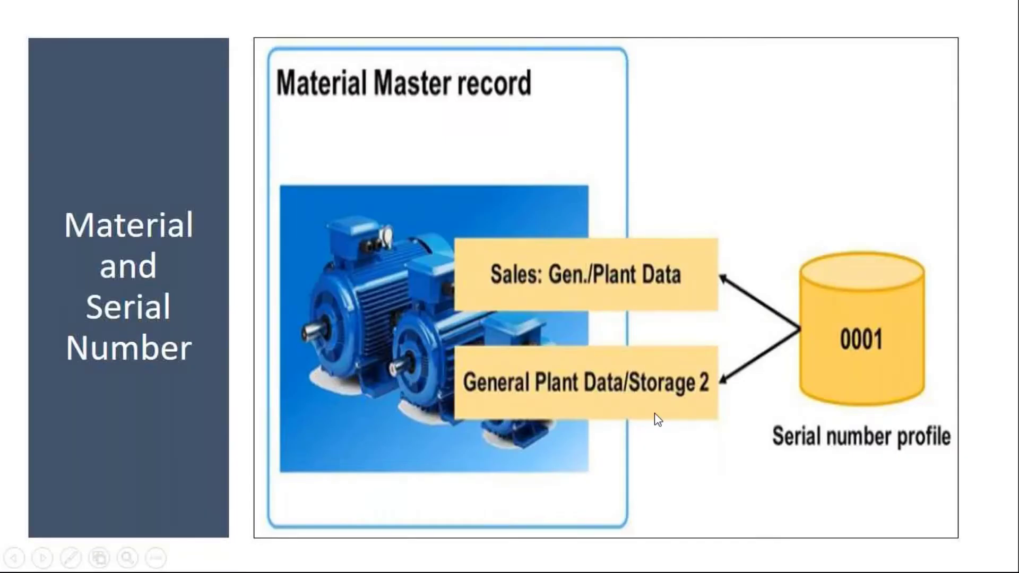
pyautogui.moveTo(278, 104); pyautogui.dragTo(561, 107)
pyautogui.moveTo(474, 398); pyautogui.dragTo(707, 406)
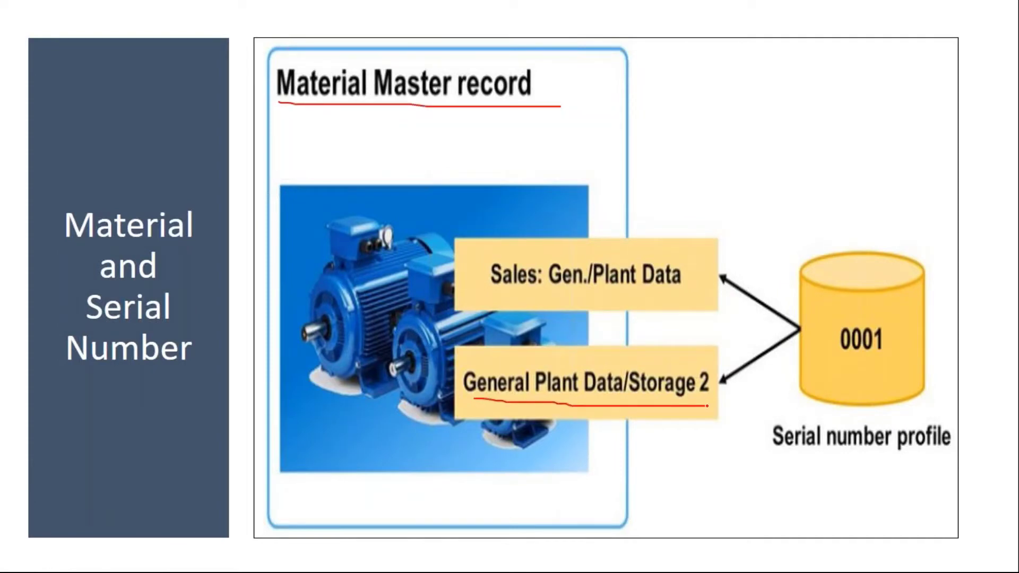
pyautogui.moveTo(811, 245)
pyautogui.mouseDown()
pyautogui.moveTo(799, 260)
pyautogui.moveTo(823, 481)
pyautogui.moveTo(939, 470)
pyautogui.moveTo(925, 268)
pyautogui.moveTo(805, 253)
pyautogui.mouseUp()
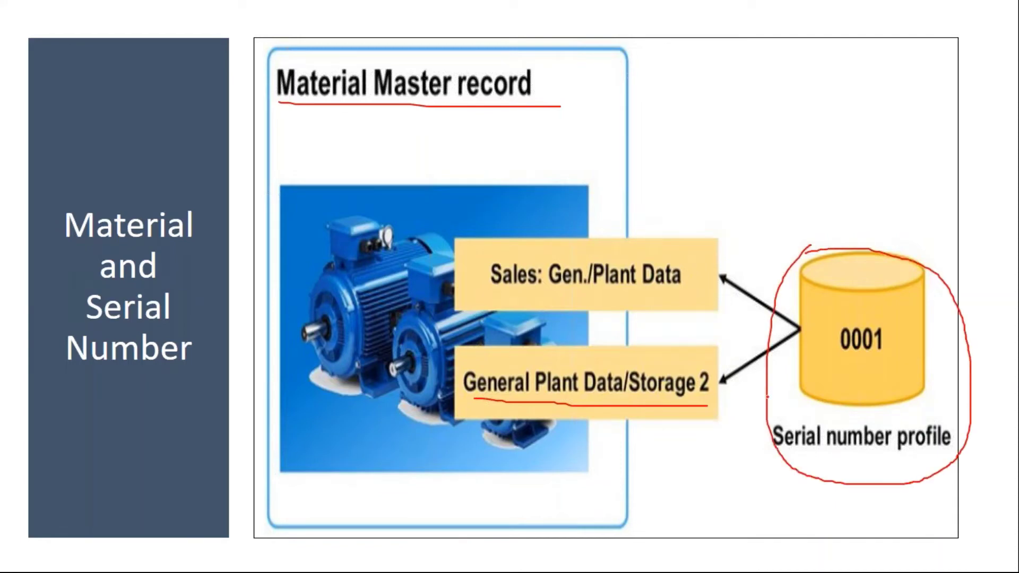
# Mark the motors, the view boxes and the profile arrow on the slide, erase all ink and end the slide show.
pyautogui.moveTo(497, 230)
pyautogui.mouseDown()
pyautogui.moveTo(541, 324)
pyautogui.moveTo(658, 219)
pyautogui.moveTo(516, 223)
pyautogui.mouseUp()
pyautogui.moveTo(338, 222); pyautogui.dragTo(442, 195)
pyautogui.moveTo(350, 219); pyautogui.dragTo(445, 200)
pyautogui.moveTo(470, 345)
pyautogui.mouseDown()
pyautogui.moveTo(465, 401)
pyautogui.moveTo(711, 361)
pyautogui.moveTo(557, 351)
pyautogui.moveTo(541, 445)
pyautogui.moveTo(596, 360)
pyautogui.mouseUp()
pyautogui.moveTo(795, 406)
pyautogui.mouseDown()
pyautogui.moveTo(772, 461)
pyautogui.moveTo(823, 393)
pyautogui.moveTo(746, 387)
pyautogui.mouseUp()
pyautogui.press('e')
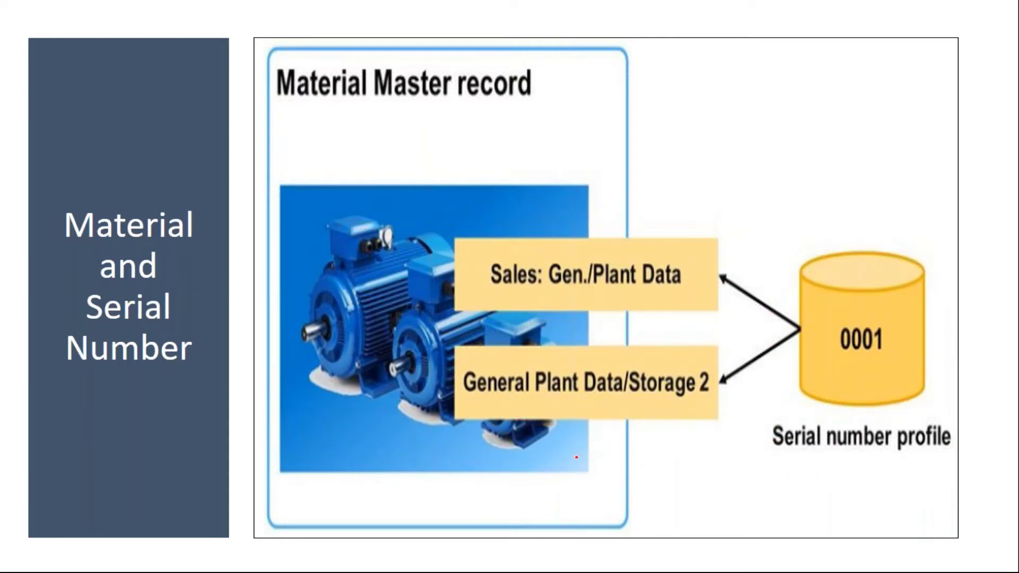
pyautogui.press('Escape')
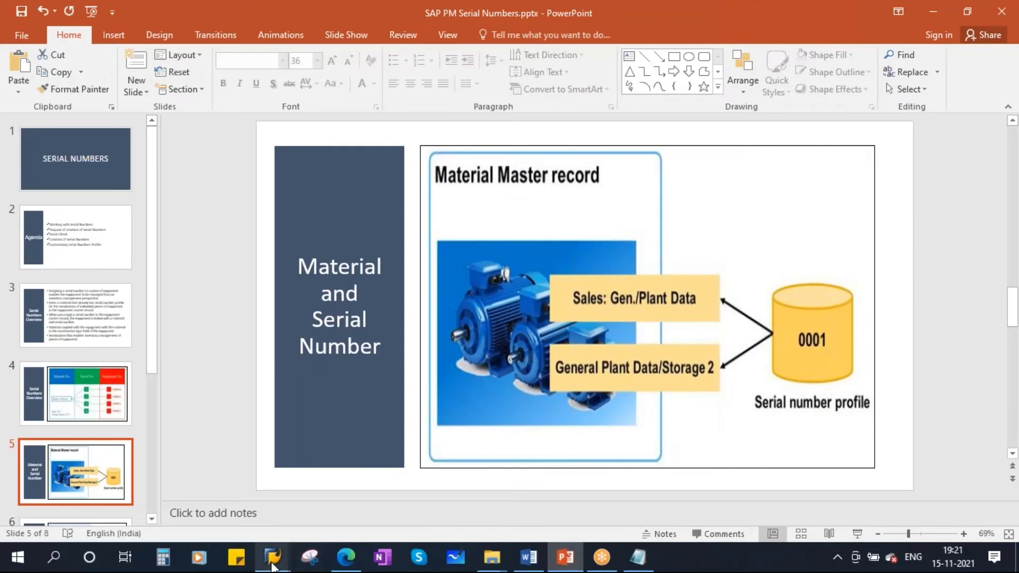
# Switch back to the SAP Create Material window, assign serial number profile YBP1 and continue to the Accounting 1 view.
pyautogui.moveTo(272, 567)
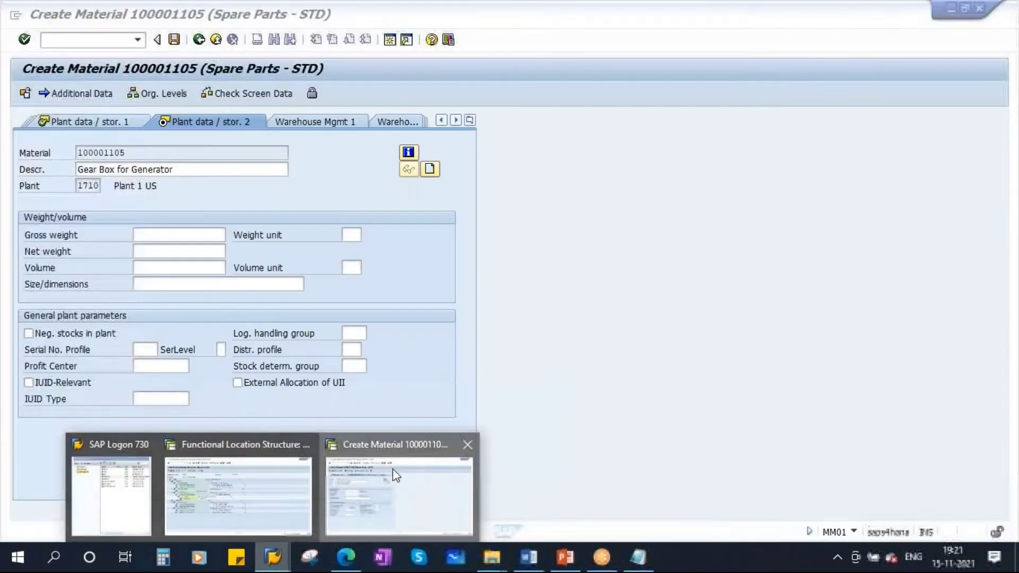
pyautogui.click(393, 489)
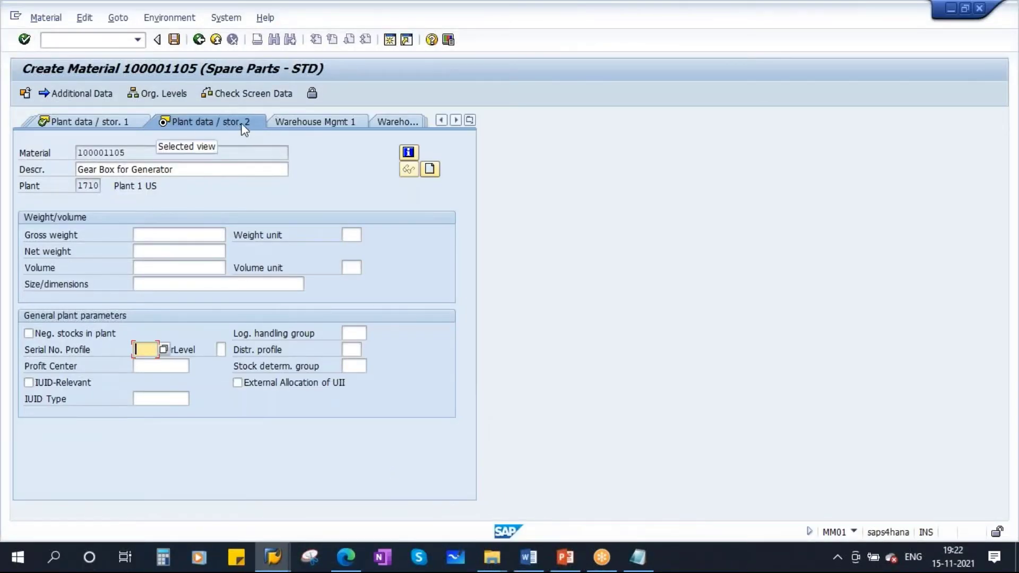
pyautogui.click(169, 355)
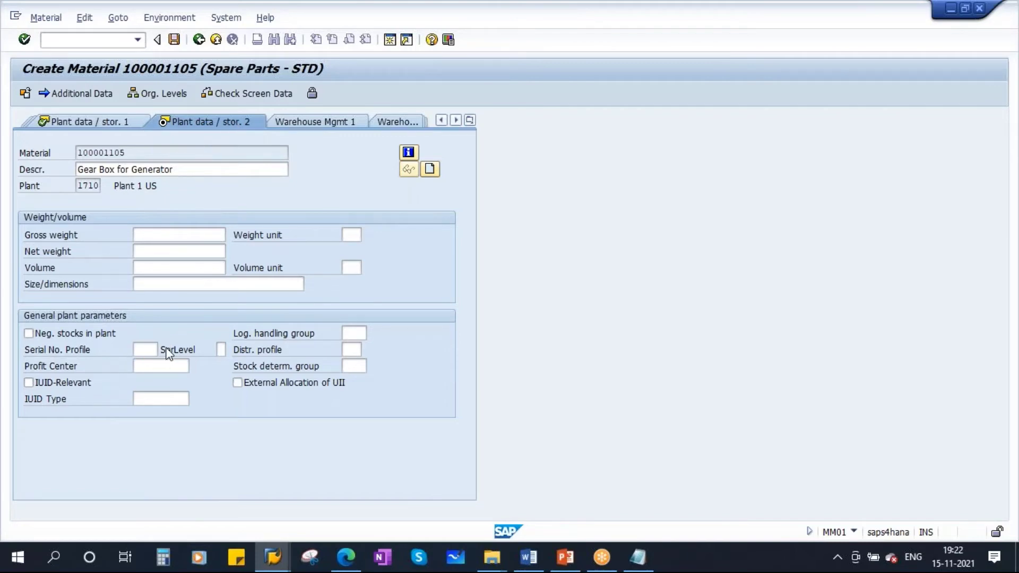
pyautogui.click(154, 350)
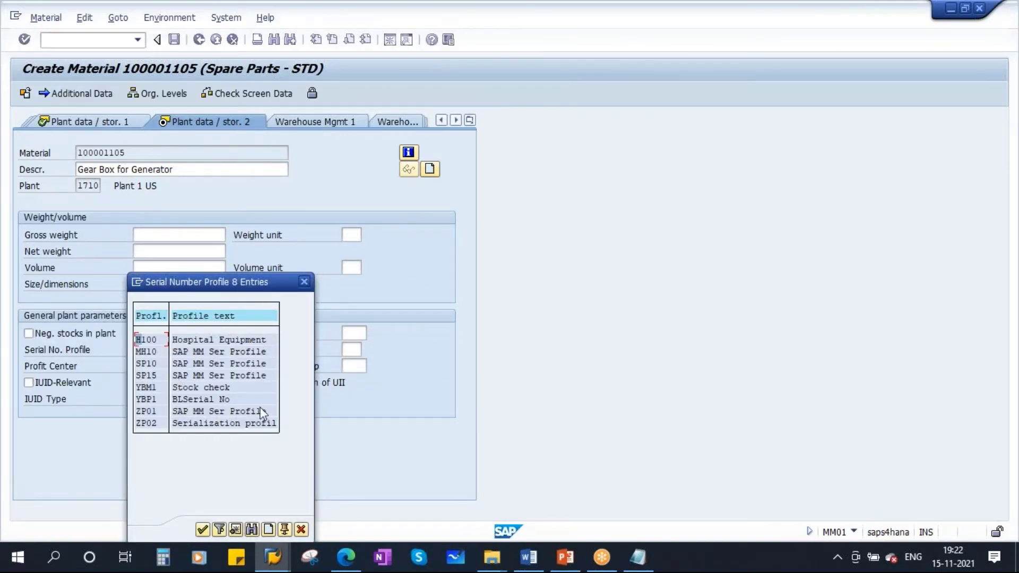
pyautogui.doubleClick(147, 399)
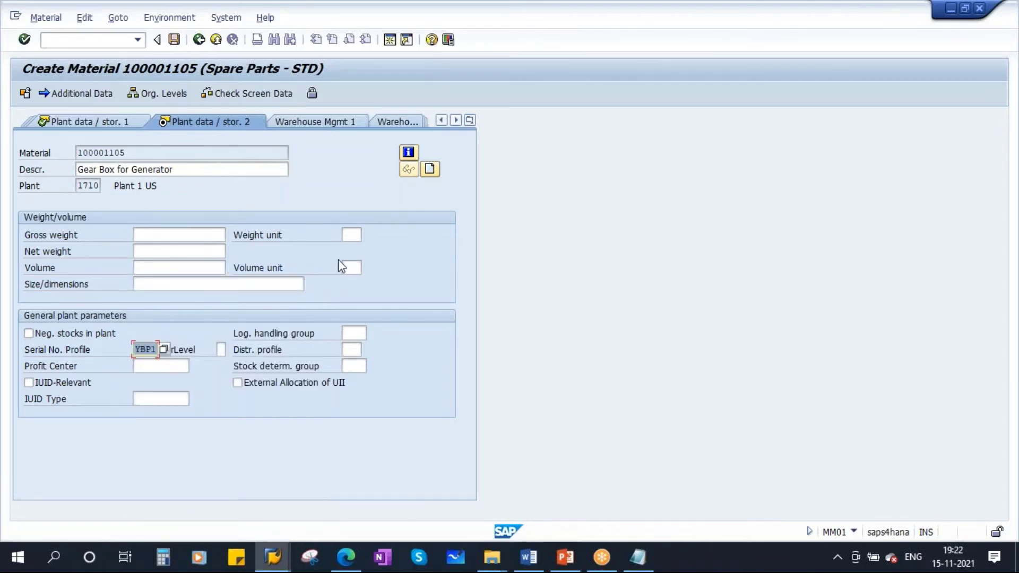
pyautogui.press('Return')
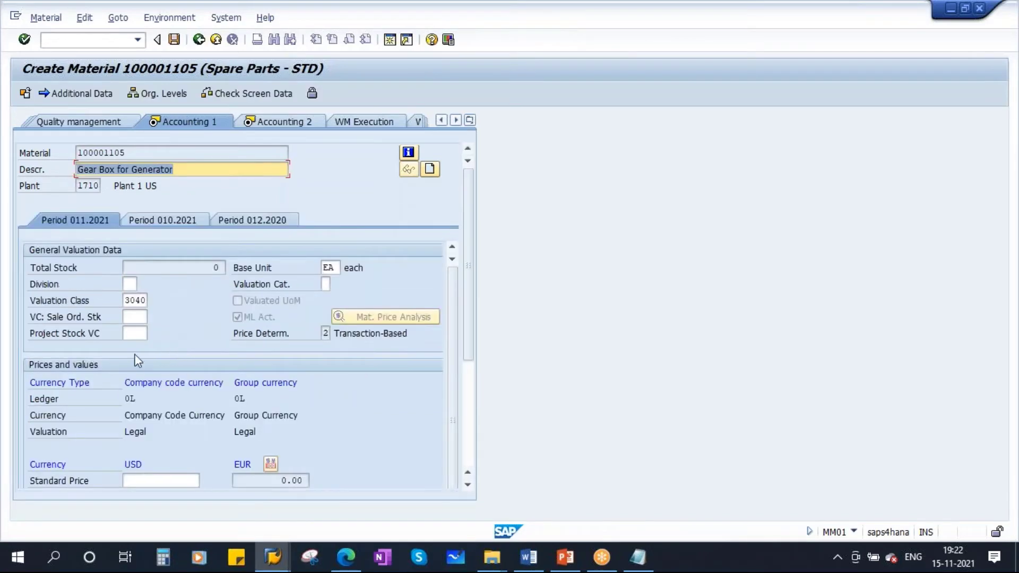
# Enter a standard price of 1000 USD for the material and confirm the entry.
pyautogui.press('End')
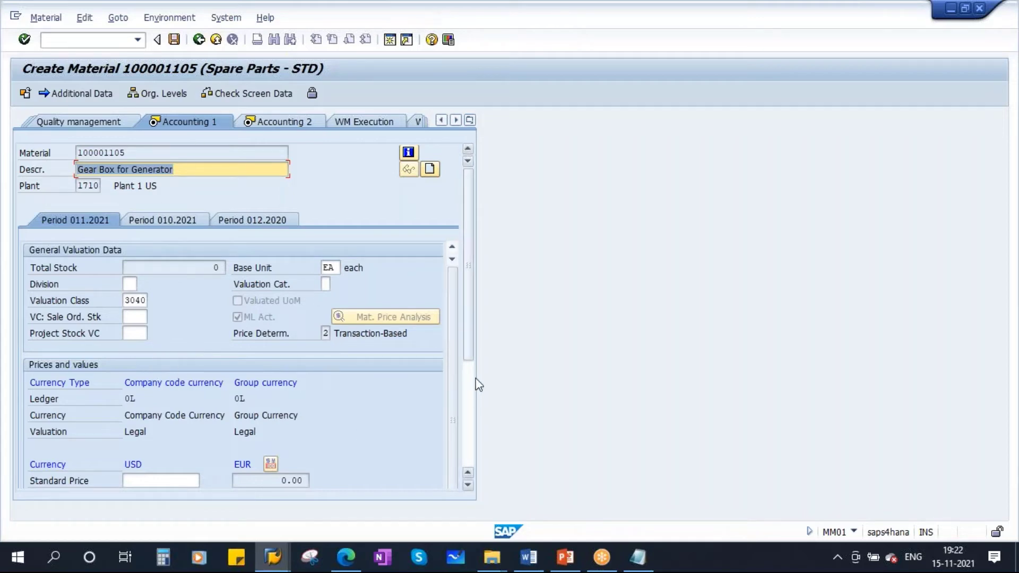
pyautogui.moveTo(473, 348); pyautogui.dragTo(473, 414)
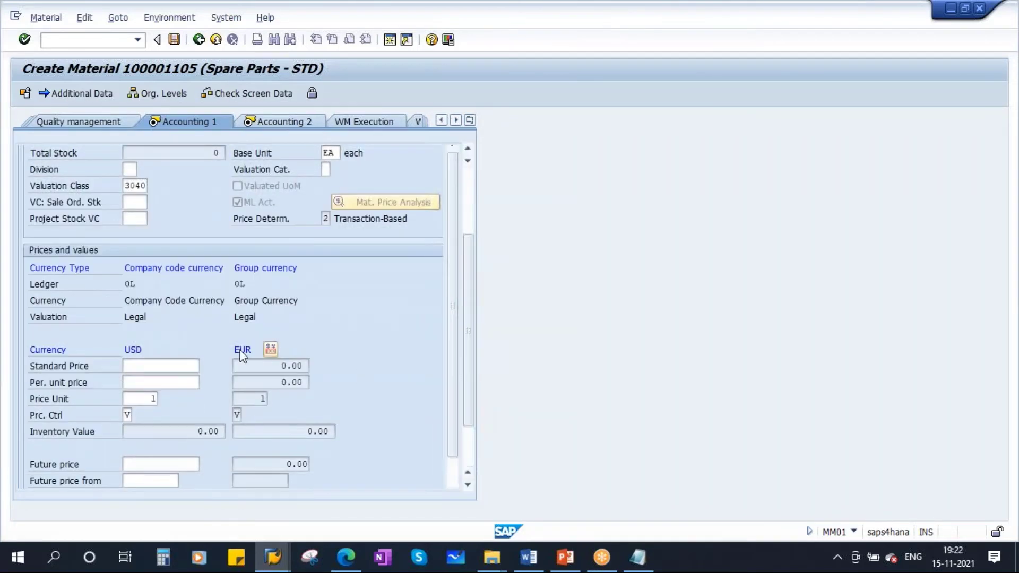
pyautogui.click(142, 366)
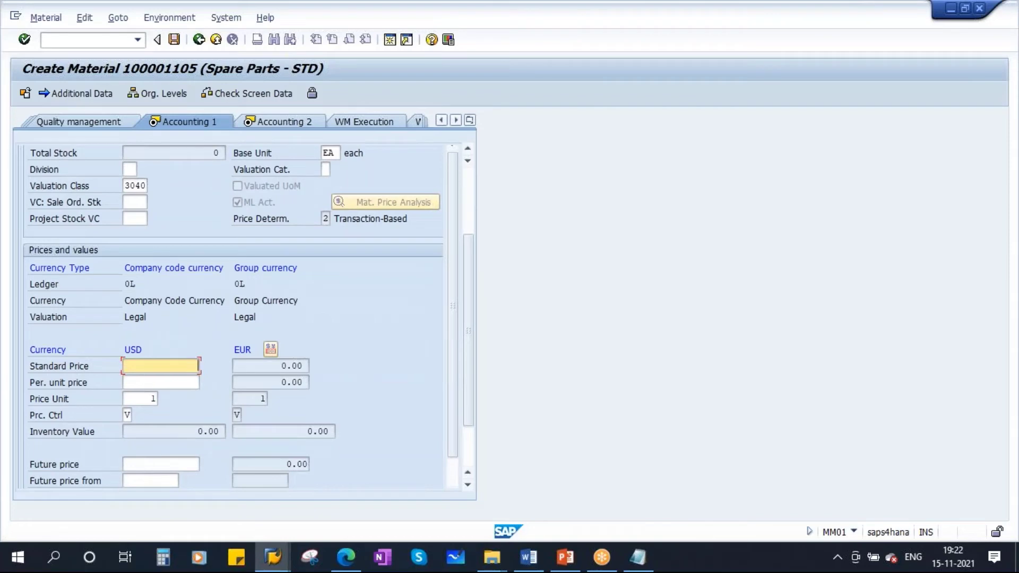
pyautogui.write('1000')
pyautogui.press('Return')
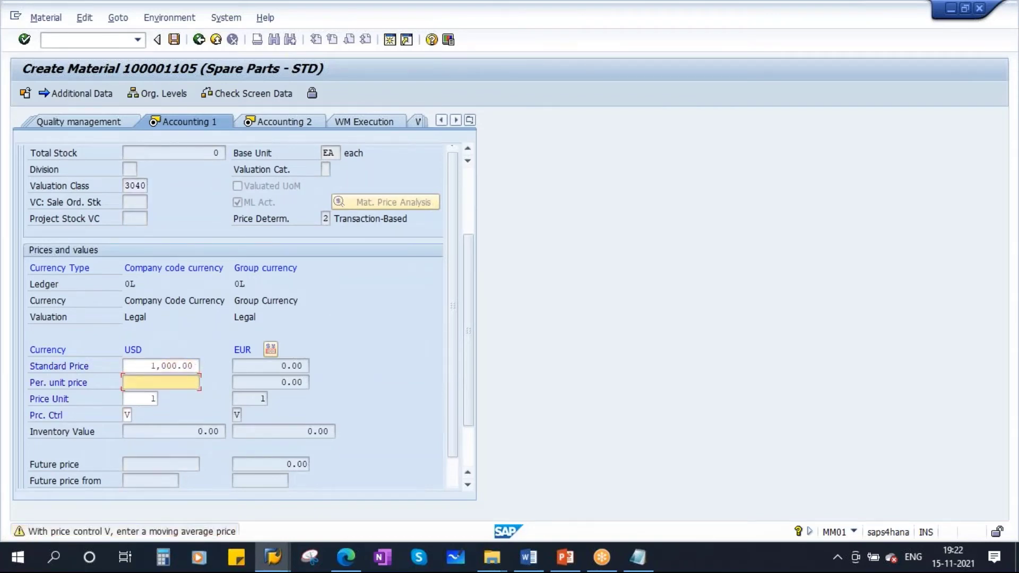
pyautogui.press('Return')
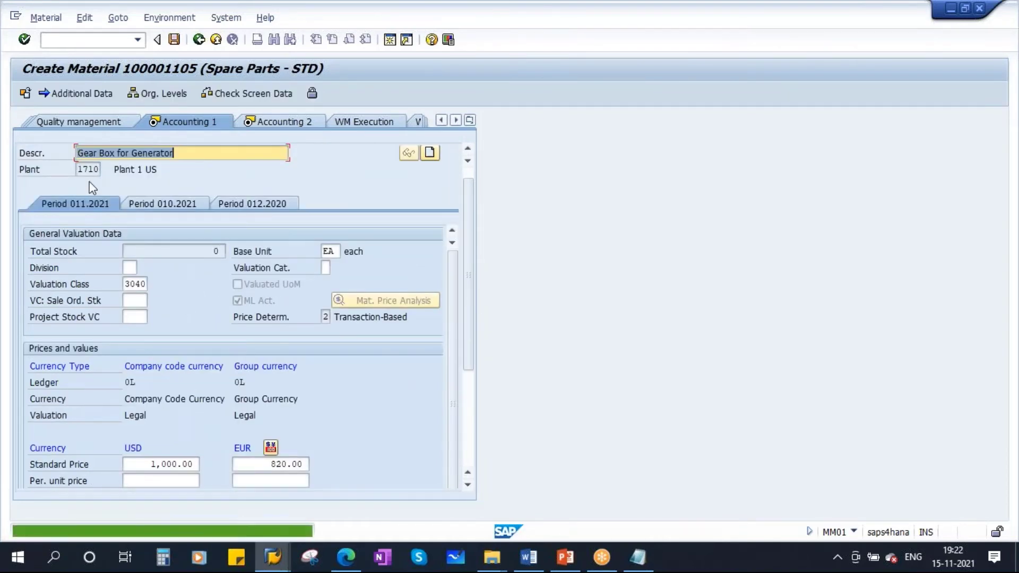
# Set the price control to S (Standard price), continue to Accounting 2 and save the material.
pyautogui.scroll(-5, 183, 409)
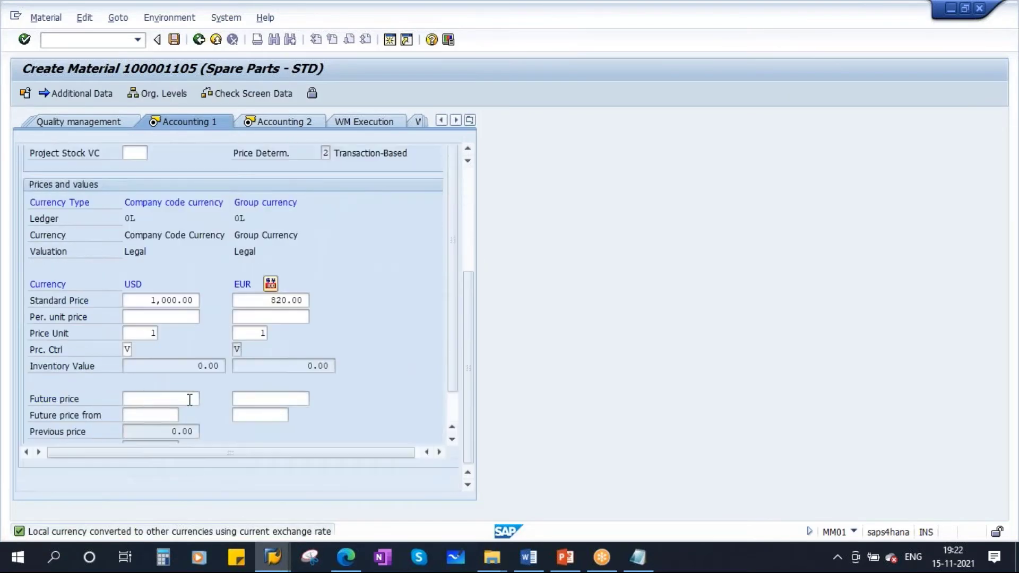
pyautogui.click(127, 350)
pyautogui.press('F4')
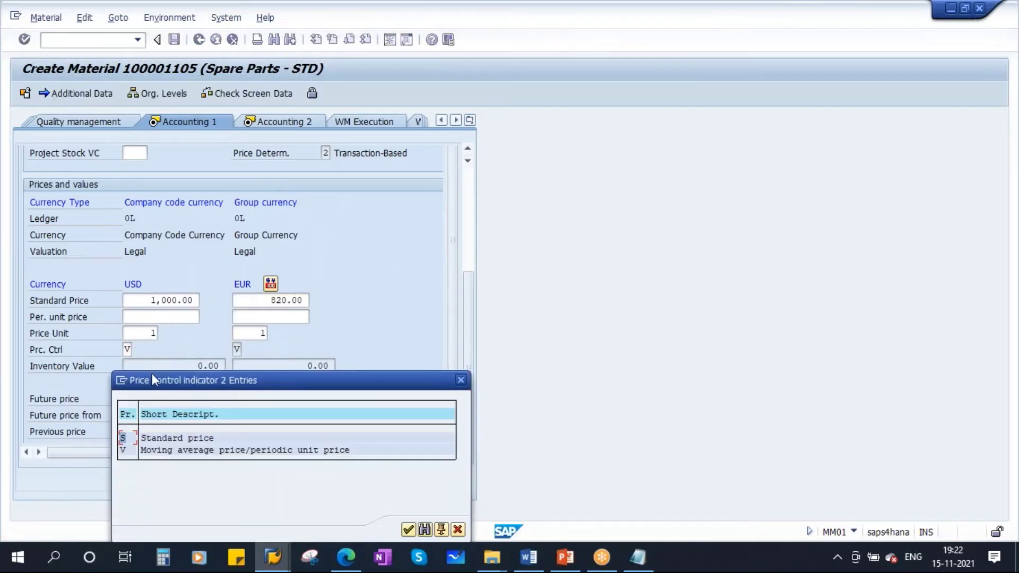
pyautogui.doubleClick(167, 438)
pyautogui.press('Return')
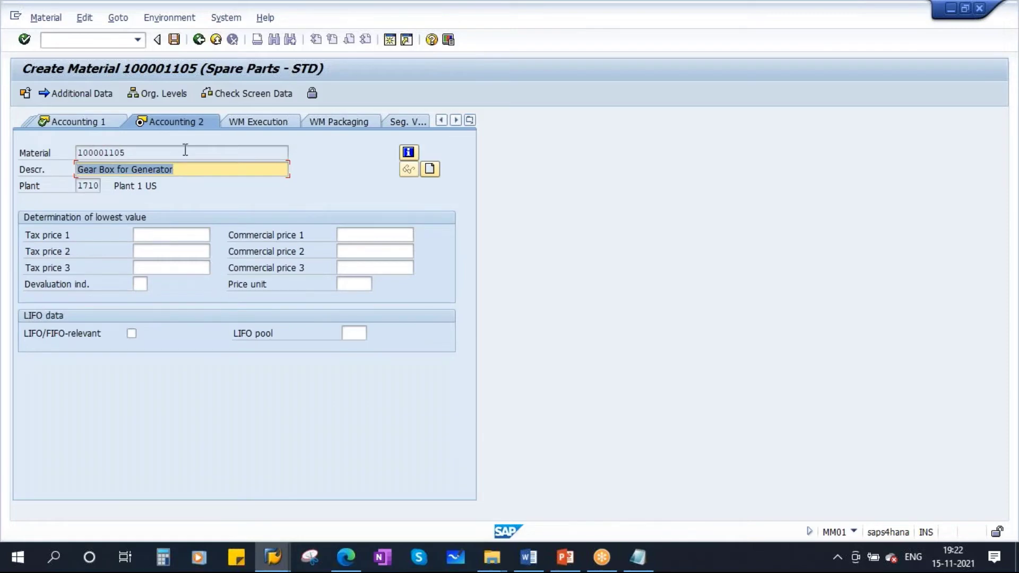
pyautogui.click(174, 40)
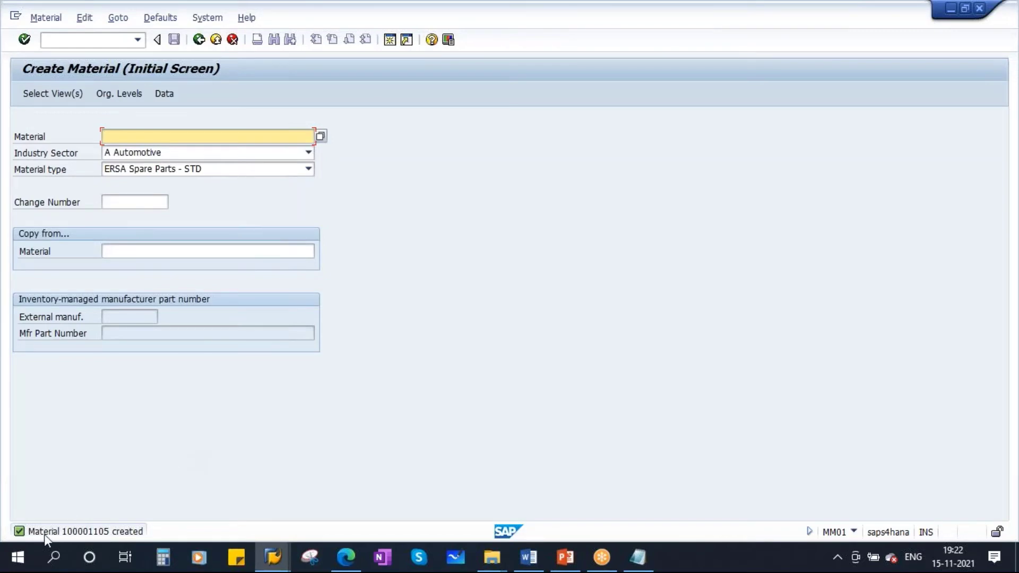
# Open the Change Material transaction for the newly created material.
pyautogui.click(45, 18)
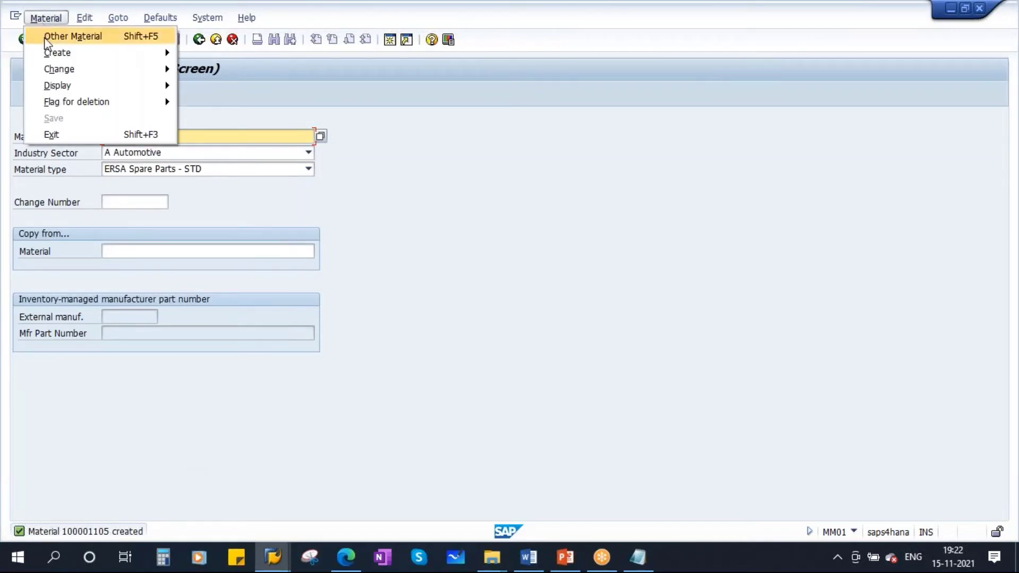
pyautogui.moveTo(69, 68)
pyautogui.click(221, 68)
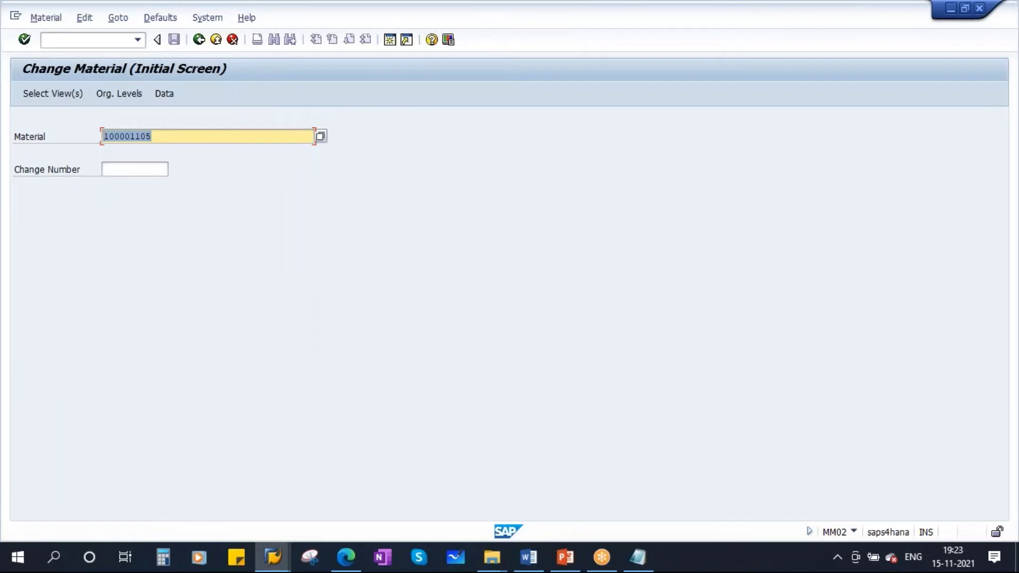
# Open a new session and start transaction IQ01 to create a material serial number.
pyautogui.click(361, 223)
pyautogui.click(389, 42)
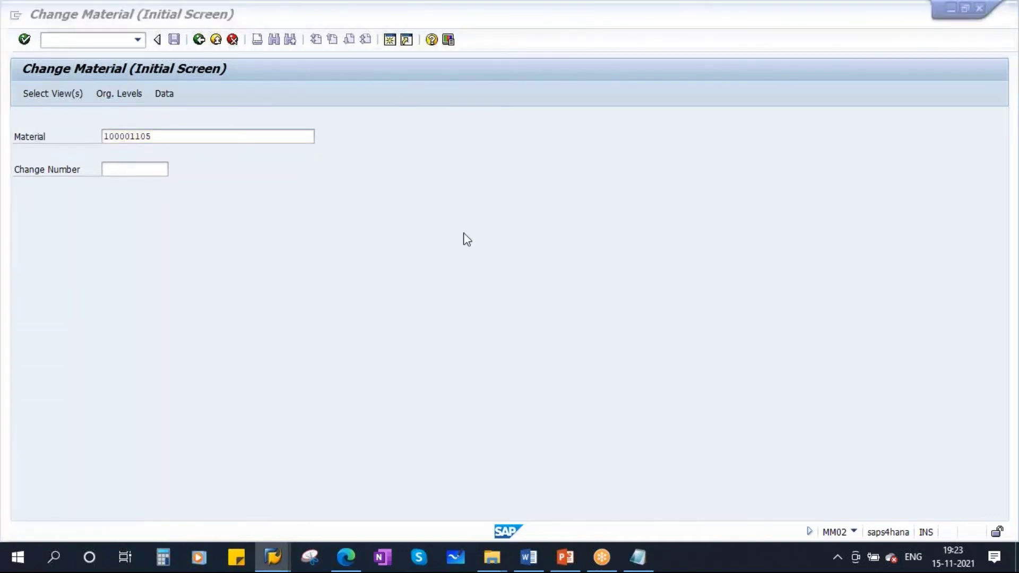
pyautogui.write('IQ01')
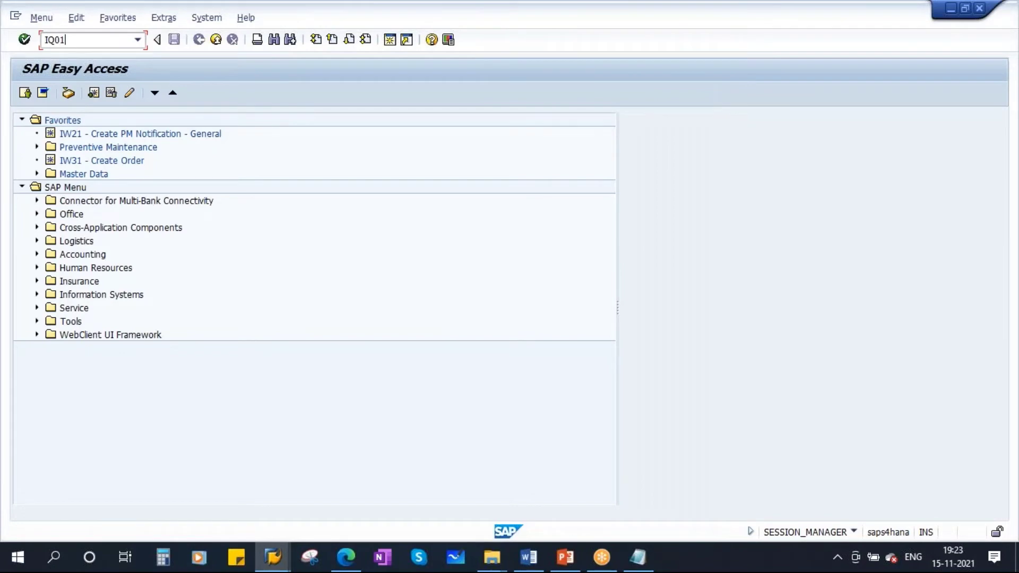
pyautogui.press('Return')
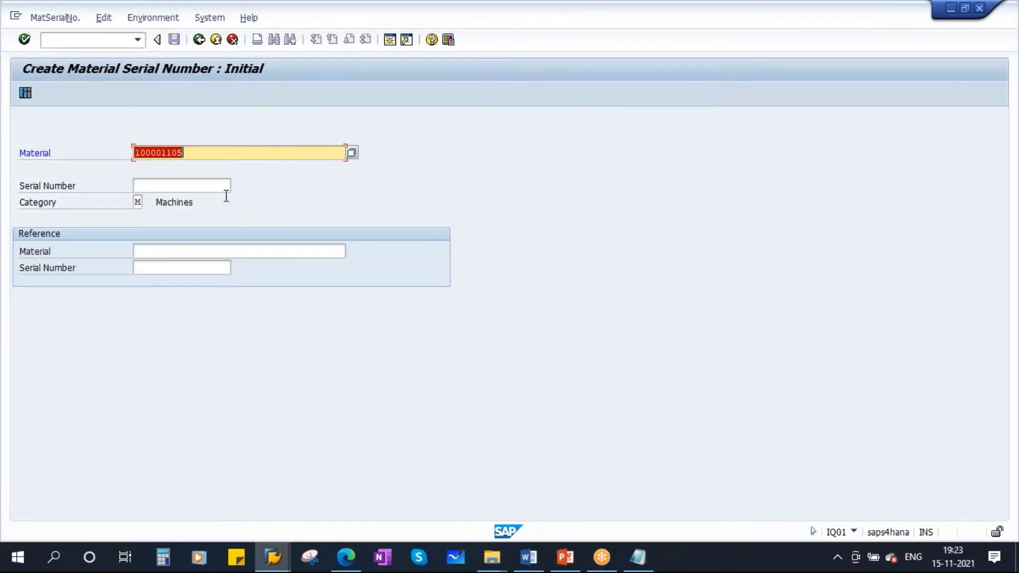
# Enter serial number 1001 with category M (Machines) for the gear box material and continue to the detail screen.
pyautogui.click(152, 186)
pyautogui.write('1001')
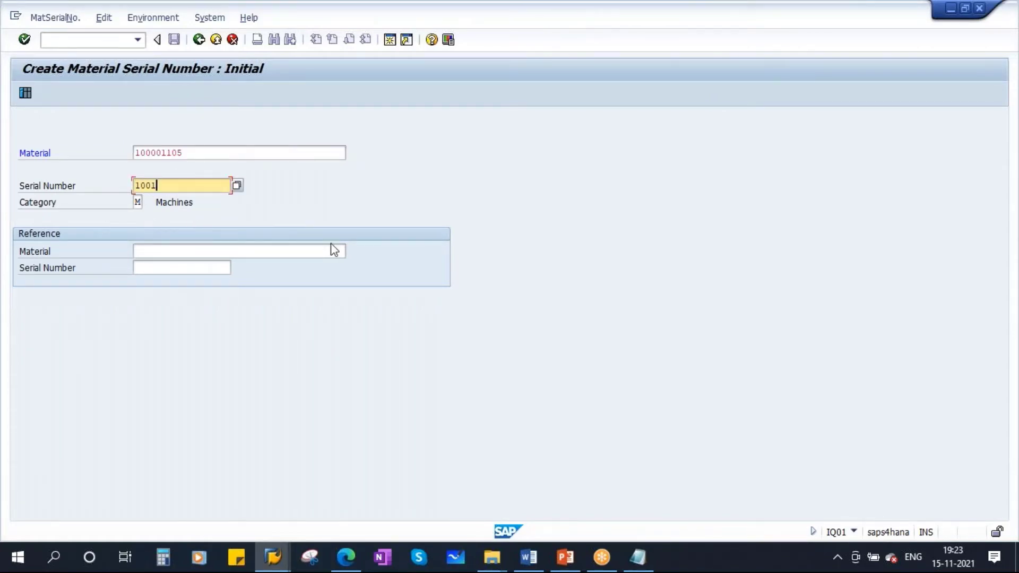
pyautogui.click(137, 202)
pyautogui.click(147, 202)
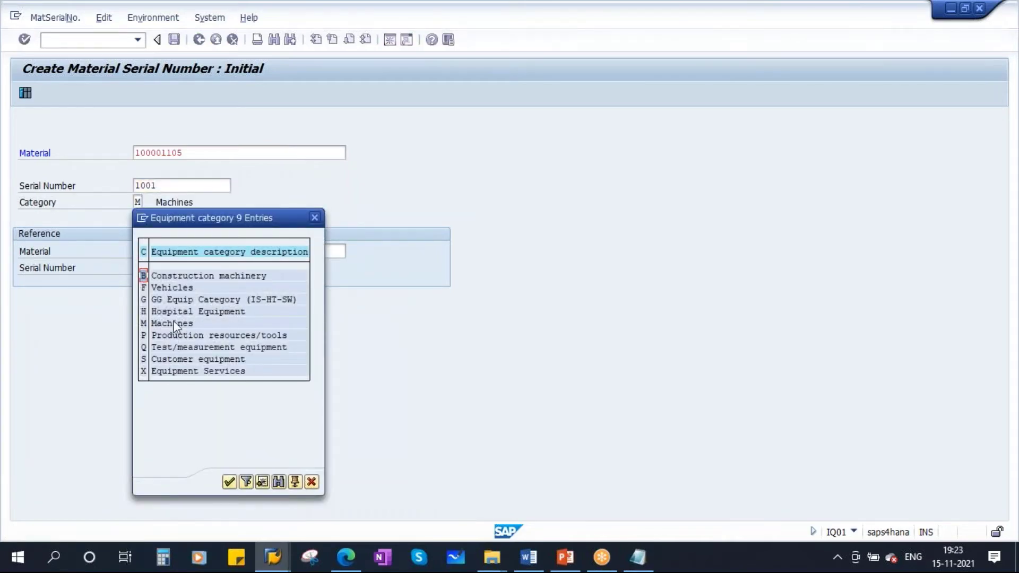
pyautogui.doubleClick(175, 323)
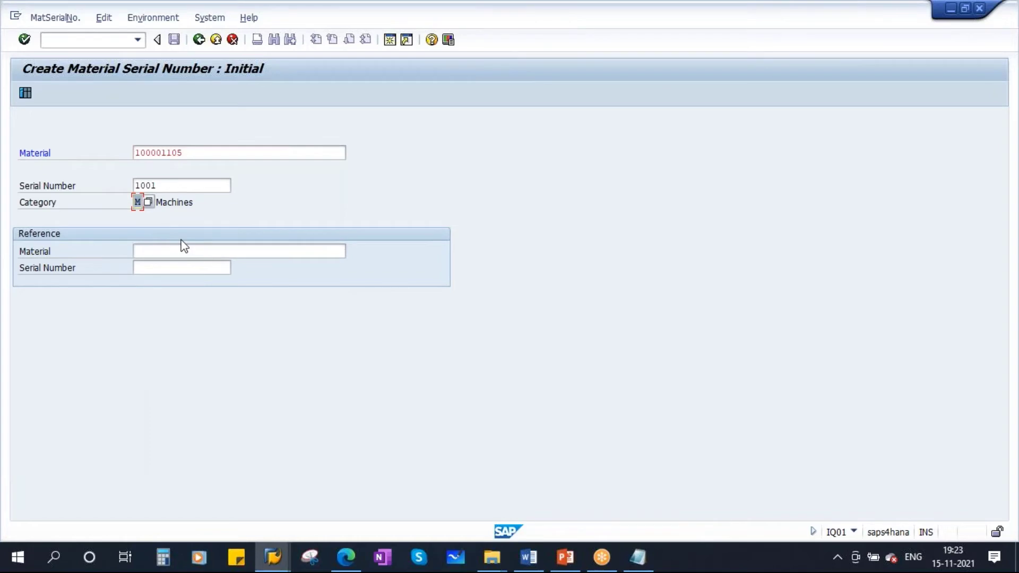
pyautogui.press('Return')
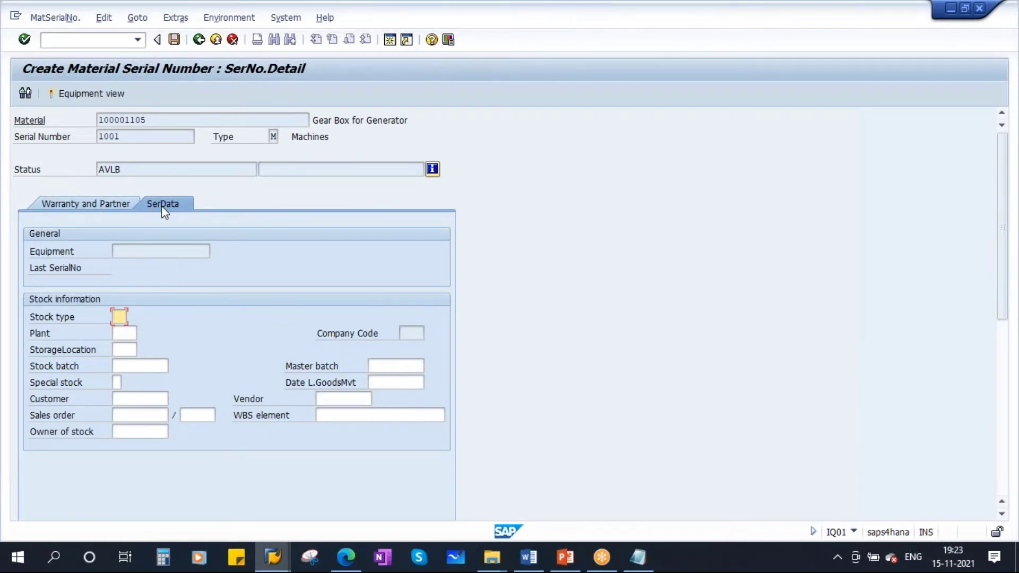
# Set the serial number's stock type to 01 and plant to 1710, accept the entries and activate the equipment view.
pyautogui.write('01')
pyautogui.click(120, 333)
pyautogui.write('1710')
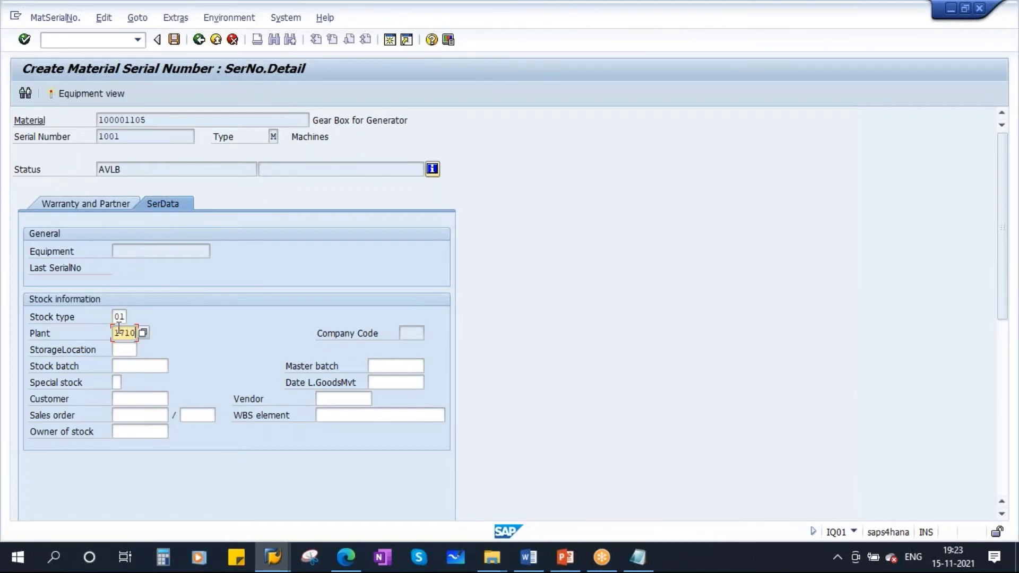
pyautogui.press('Return')
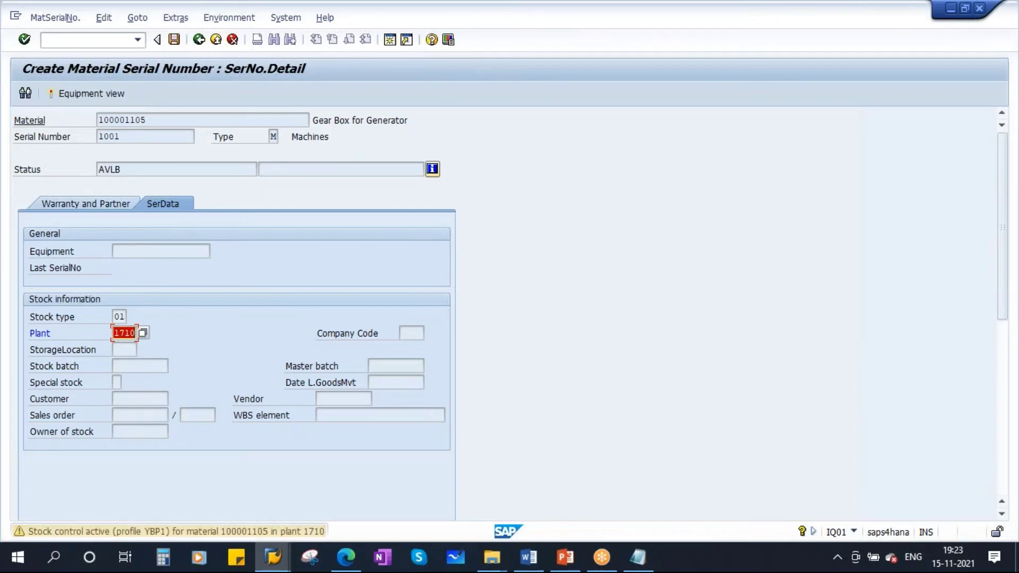
pyautogui.press('Return')
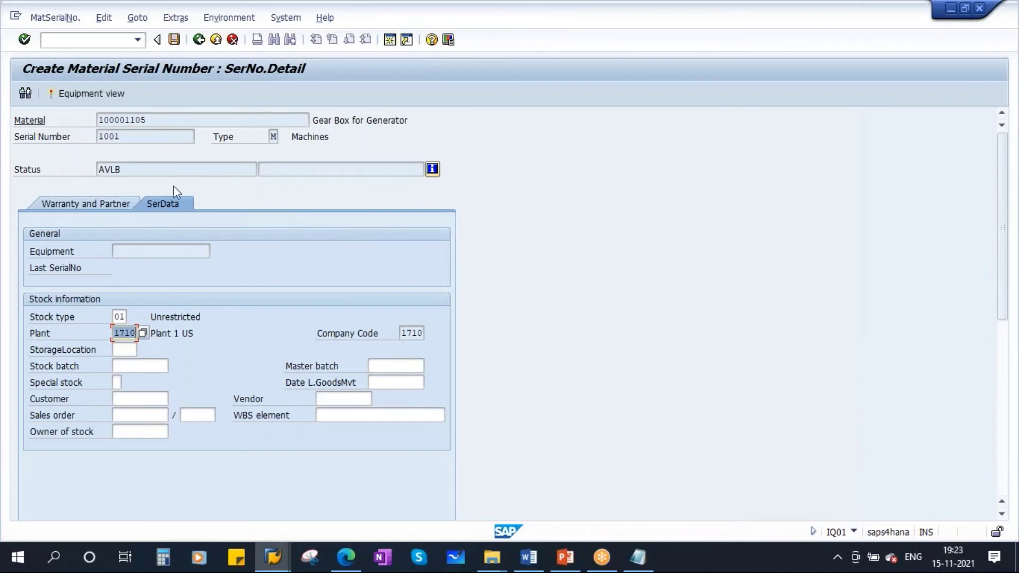
pyautogui.click(85, 93)
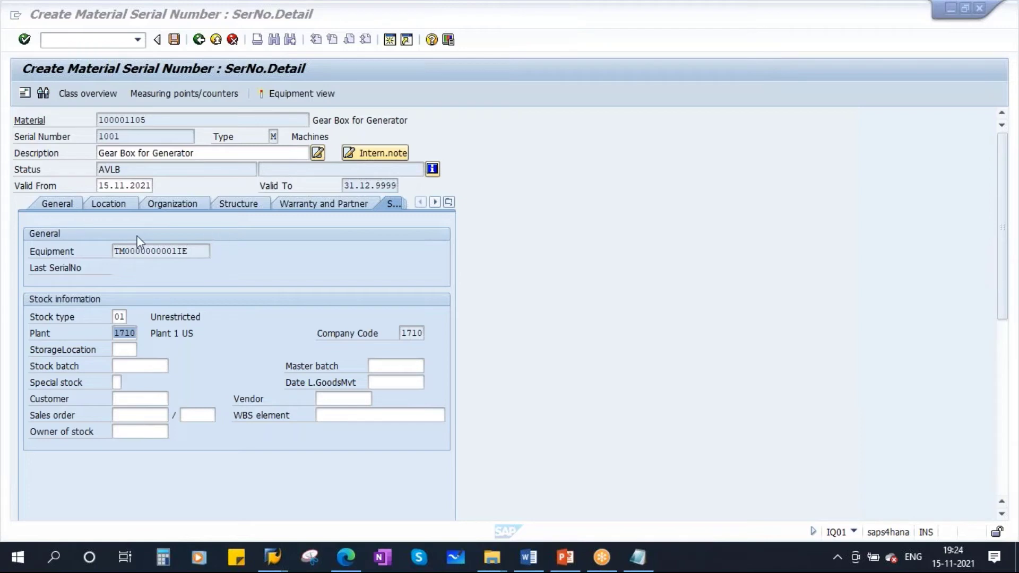
# In the general data, set the object type to 9700 (Gear Box) and the authorization group to 100.
pyautogui.click(74, 210)
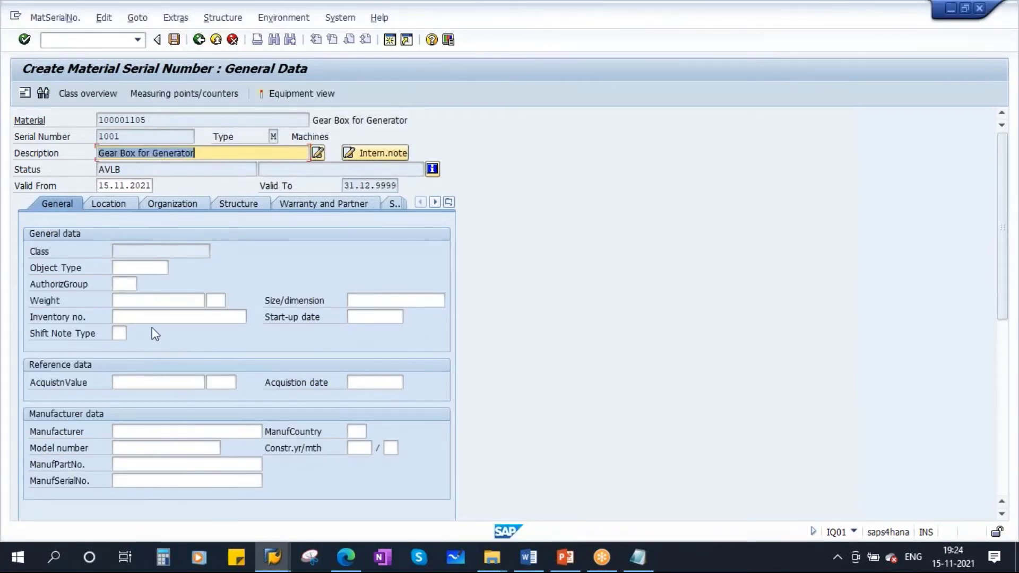
pyautogui.click(138, 268)
pyautogui.click(174, 267)
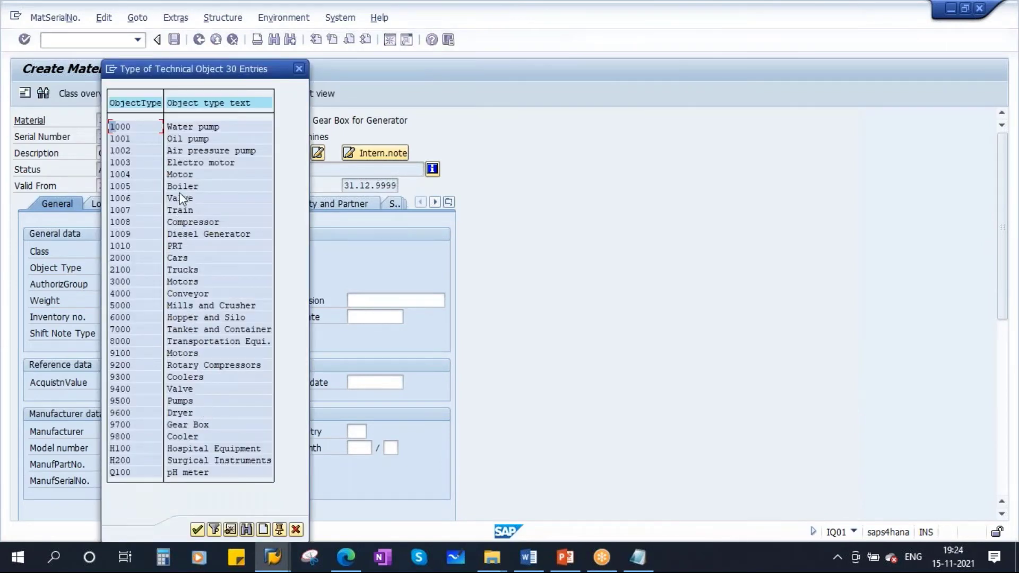
pyautogui.doubleClick(189, 424)
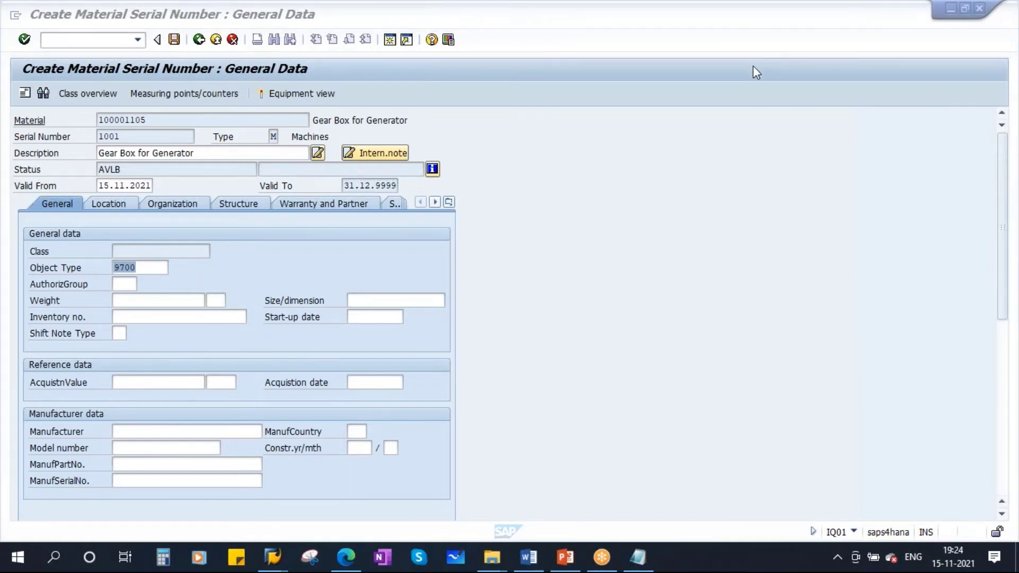
pyautogui.click(131, 284)
pyautogui.click(130, 296)
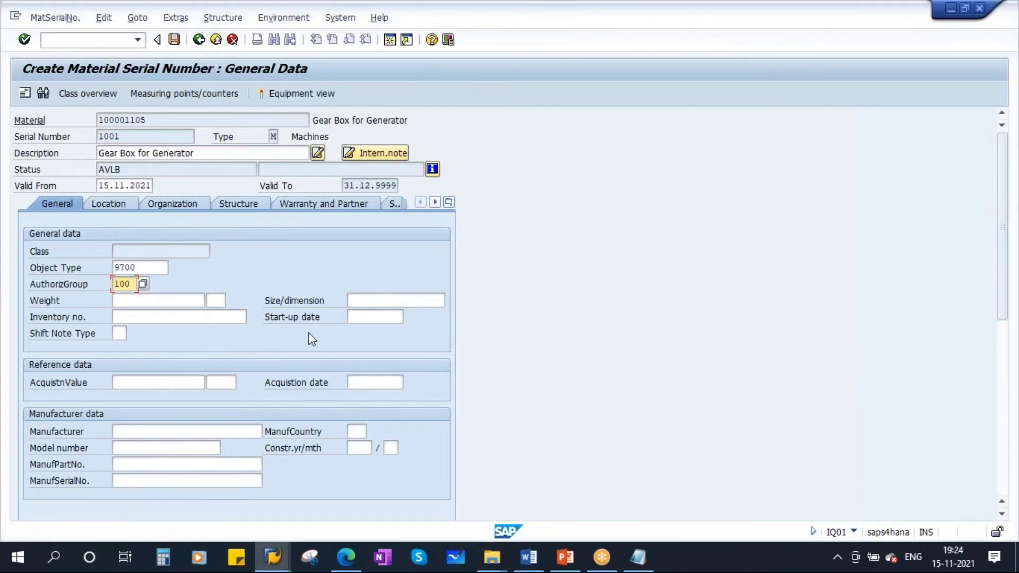
# Enter Shanti Gears as the manufacturer and 15.11.2021 as the start-up date, and confirm the general data.
pyautogui.click(131, 432)
pyautogui.click(167, 470)
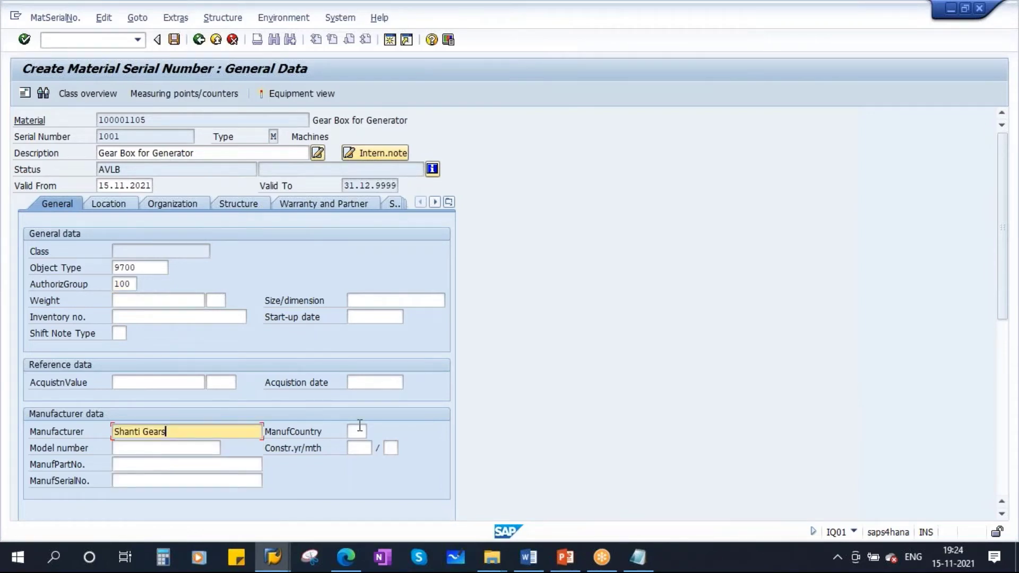
pyautogui.click(365, 317)
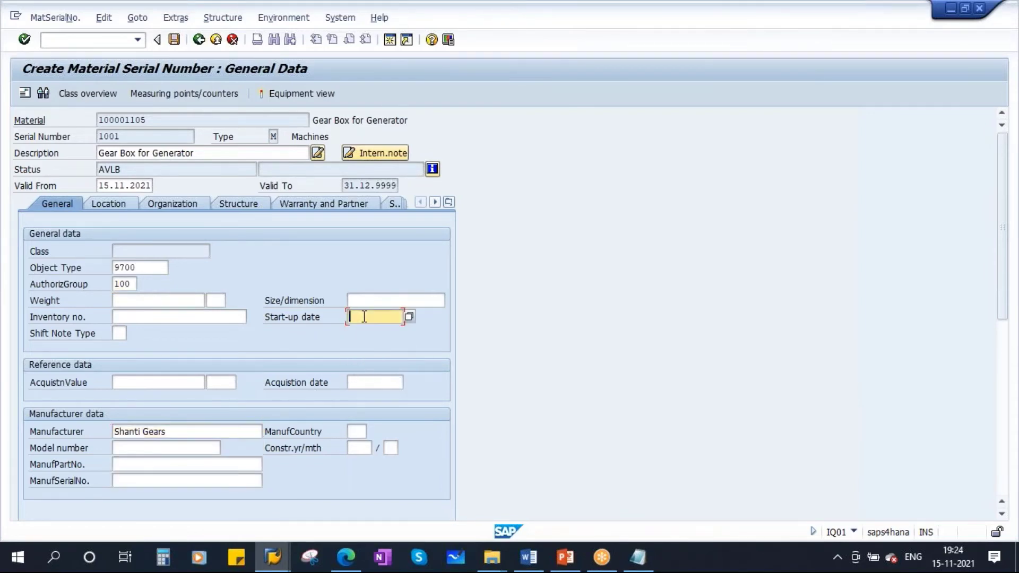
pyautogui.write('15.11.2021')
pyautogui.press('Return')
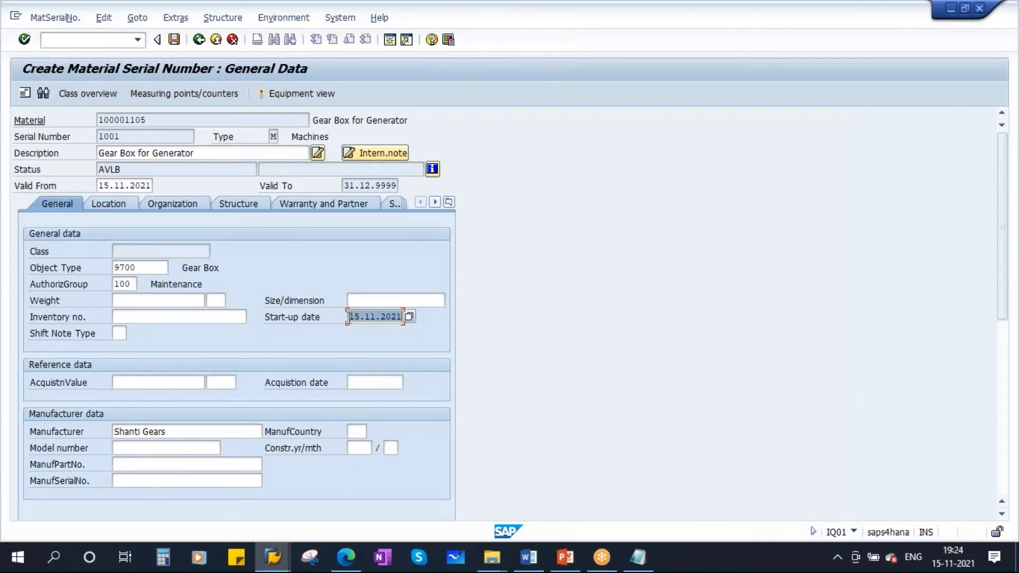
# Set the maintenance plant to 1710 in the serial number's location data and confirm it.
pyautogui.click(108, 205)
pyautogui.click(132, 252)
pyautogui.write('1710')
pyautogui.press('Return')
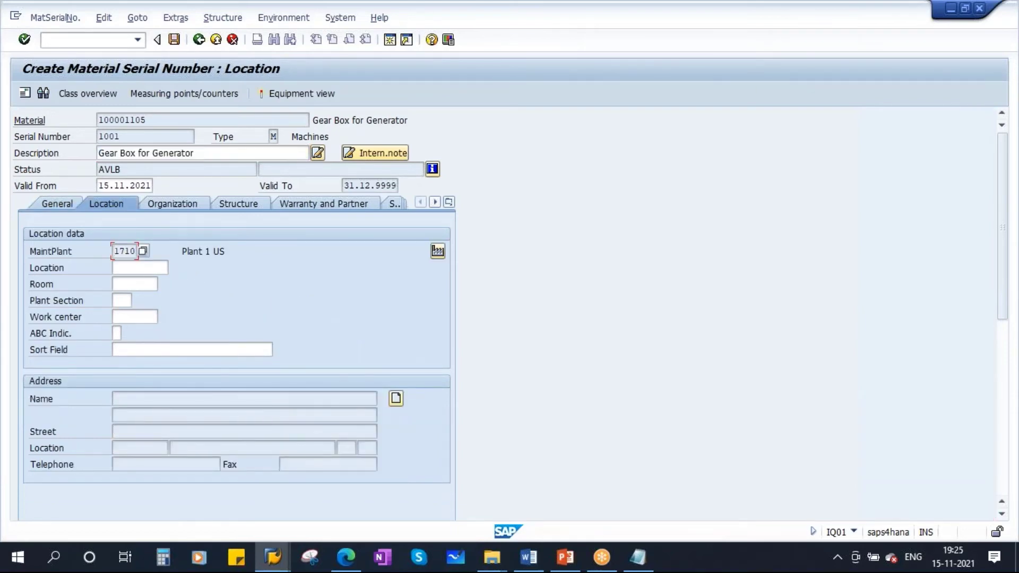
# In the organization data, assign cost center 17101701, planner group 400 and main work center HY-ME-01, and confirm.
pyautogui.click(178, 205)
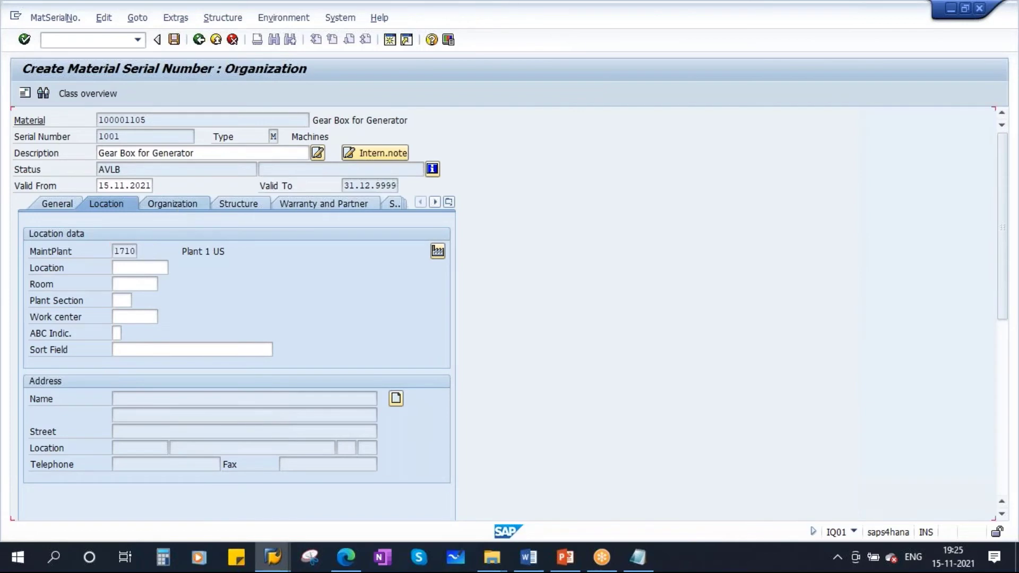
pyautogui.click(136, 300)
pyautogui.click(138, 317)
pyautogui.click(123, 415)
pyautogui.click(123, 426)
pyautogui.click(141, 431)
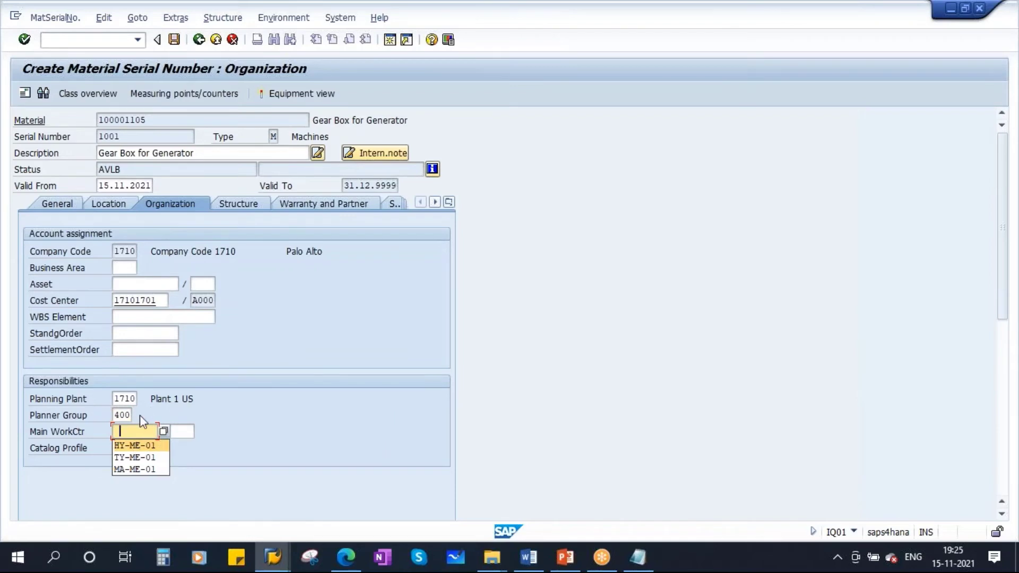
pyautogui.click(136, 445)
pyautogui.press('Return')
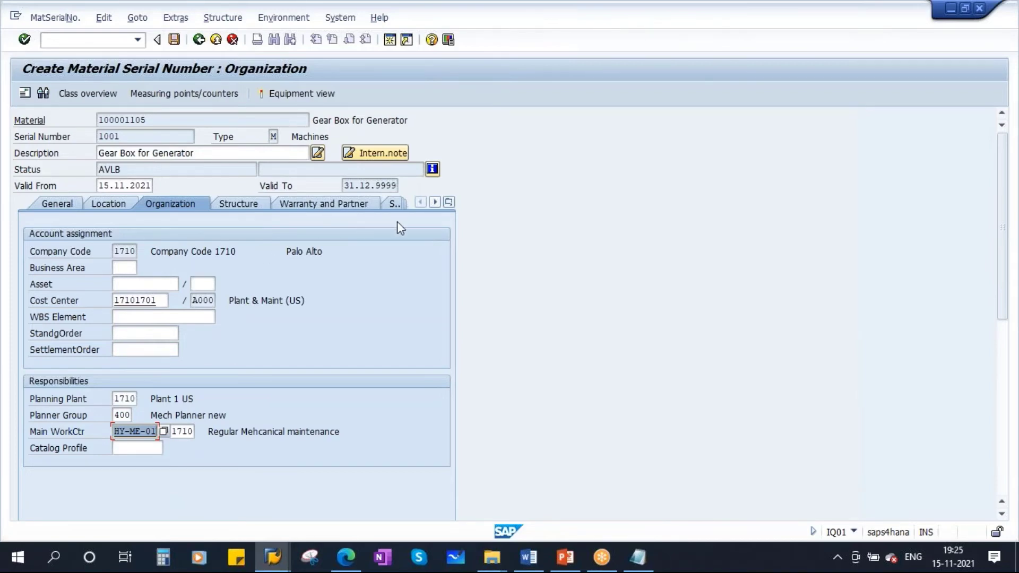
# Open the structure data and compare the construction type with the material number in the header.
pyautogui.click(449, 203)
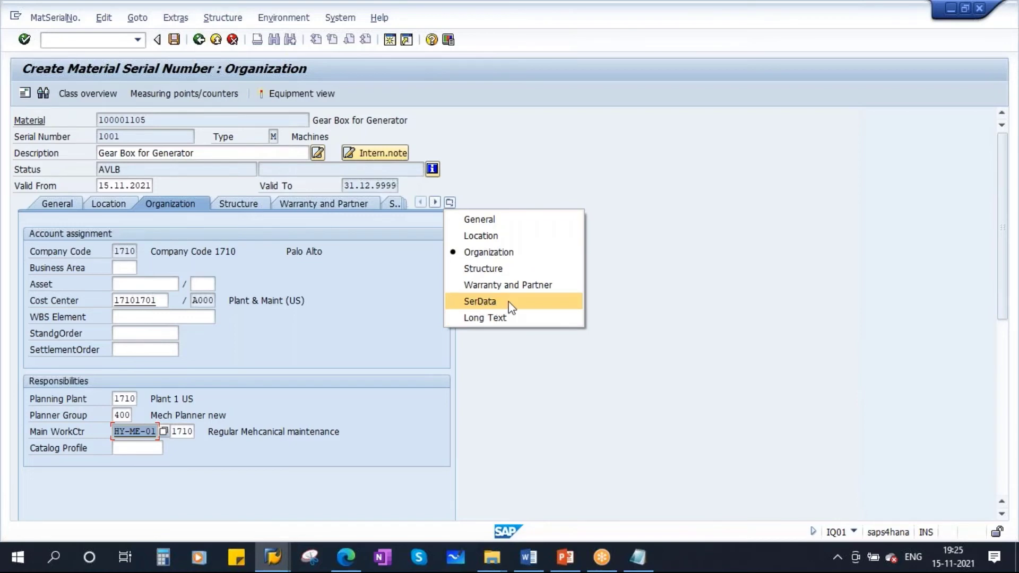
pyautogui.click(364, 301)
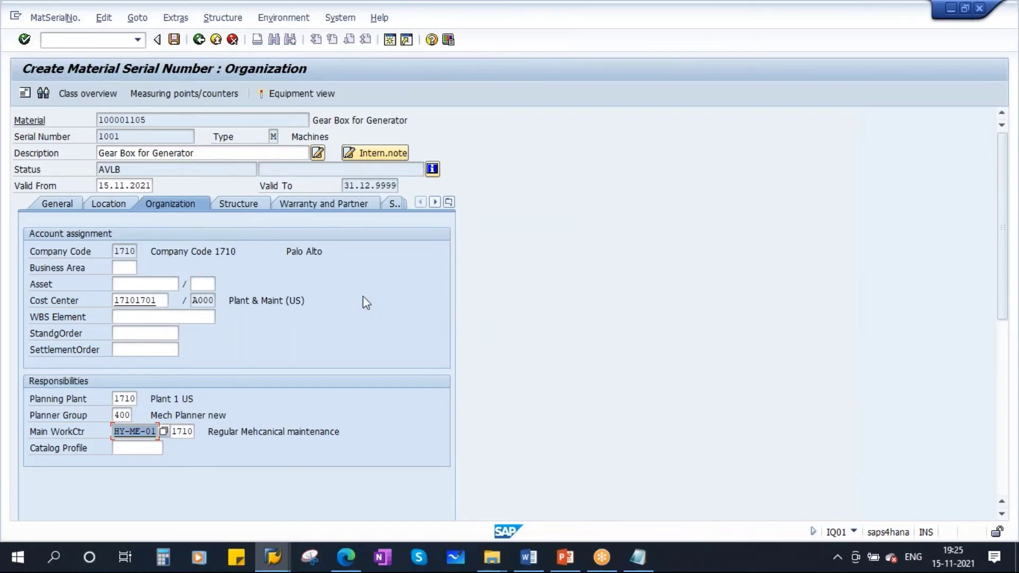
pyautogui.click(233, 204)
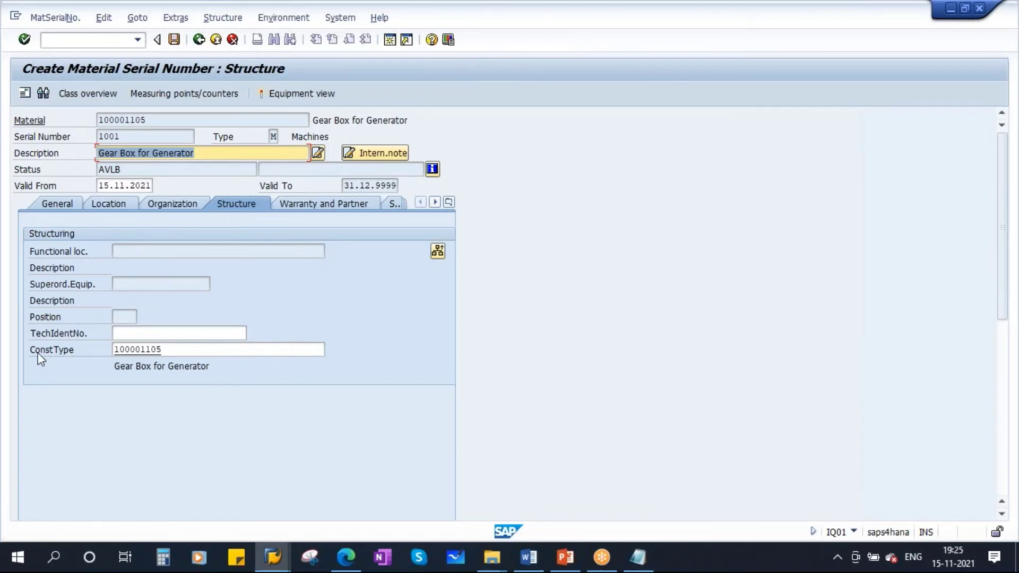
pyautogui.moveTo(175, 353); pyautogui.dragTo(102, 356)
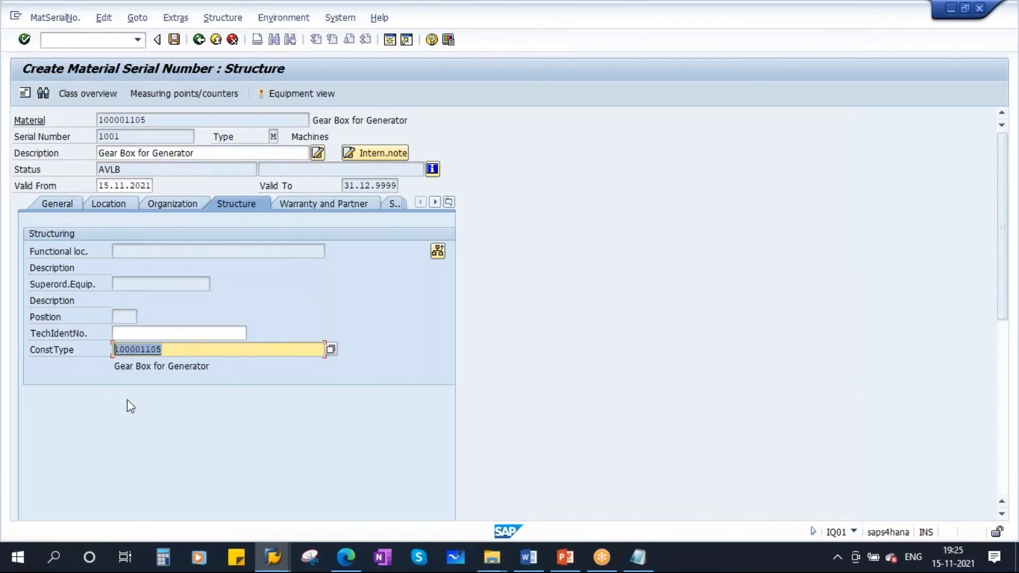
pyautogui.moveTo(155, 122); pyautogui.dragTo(49, 129)
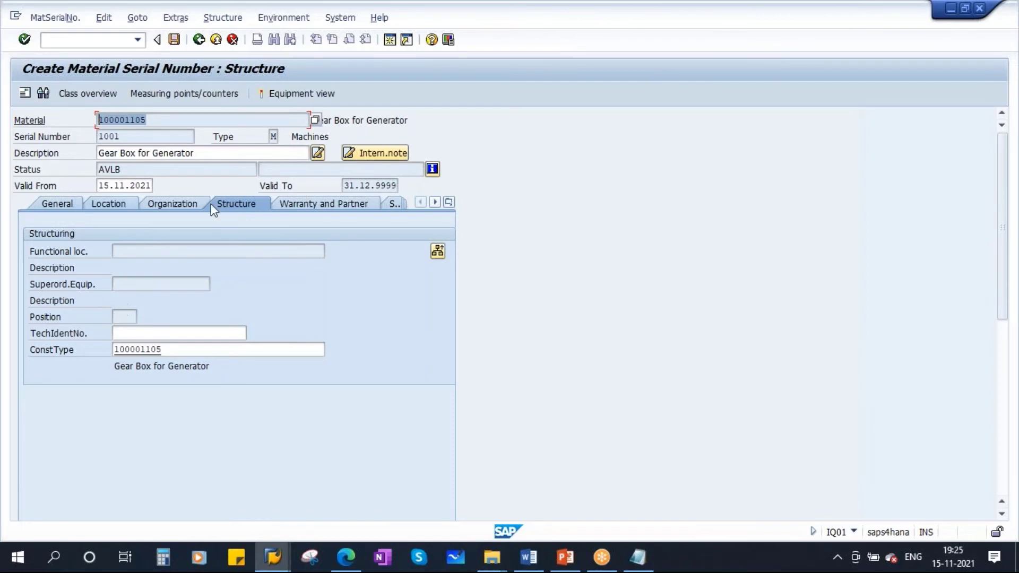
pyautogui.doubleClick(178, 349)
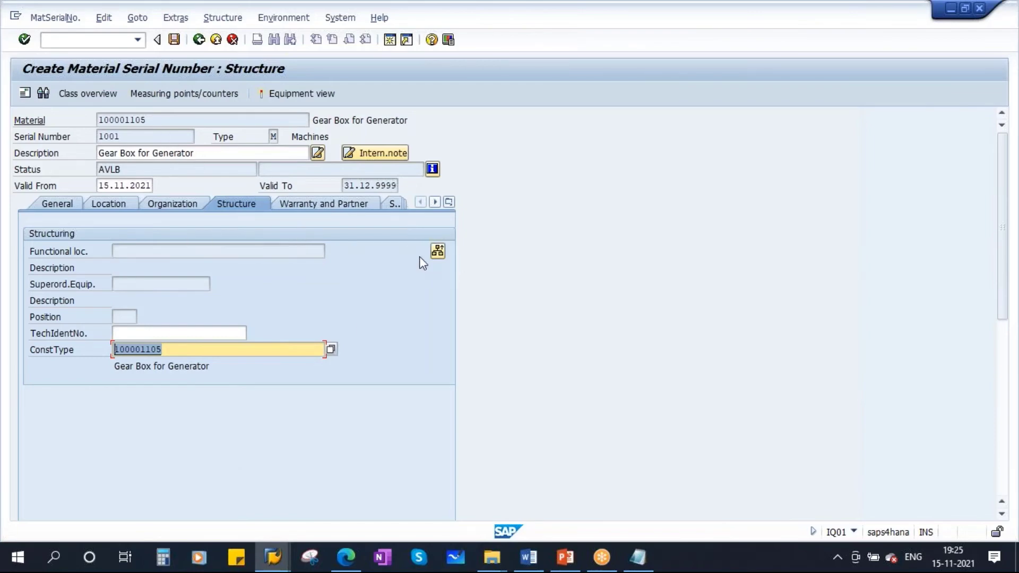
# Take the Unit II CNC shearing machine's functional location HYND-UT2-PROD-SHMC01 from the structure list and install serial number 1001 there.
pyautogui.click(272, 557)
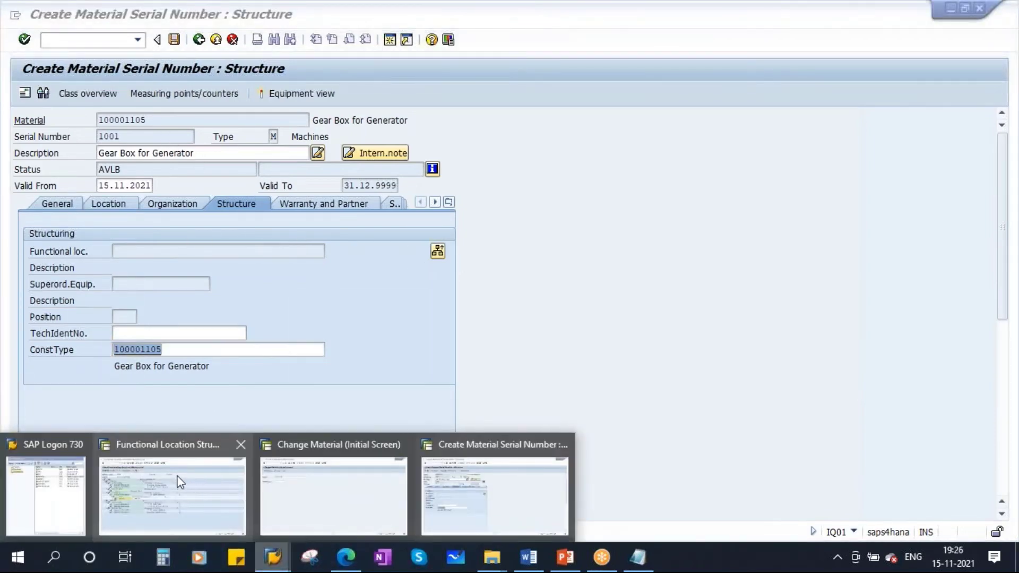
pyautogui.click(181, 482)
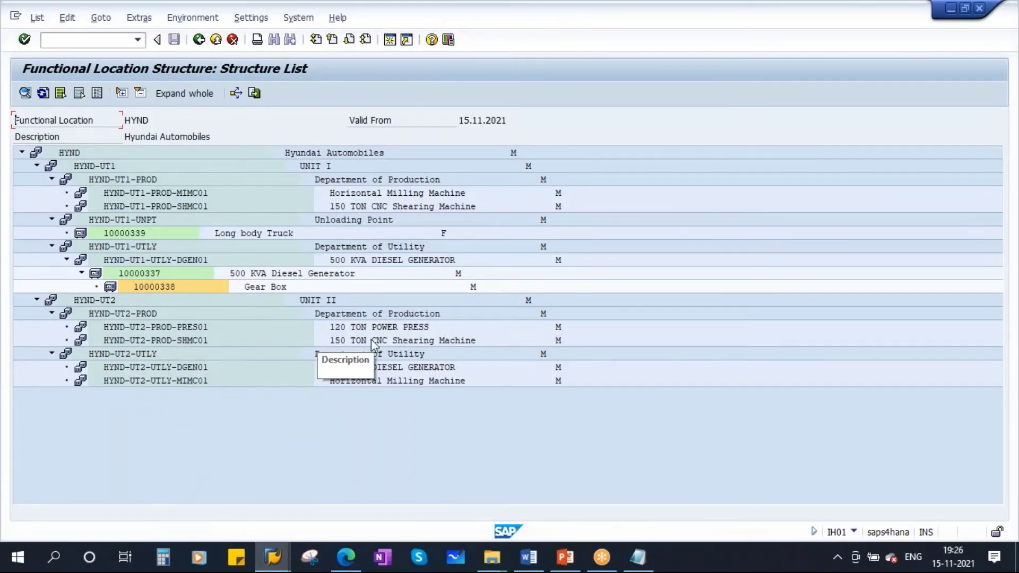
pyautogui.click(404, 344)
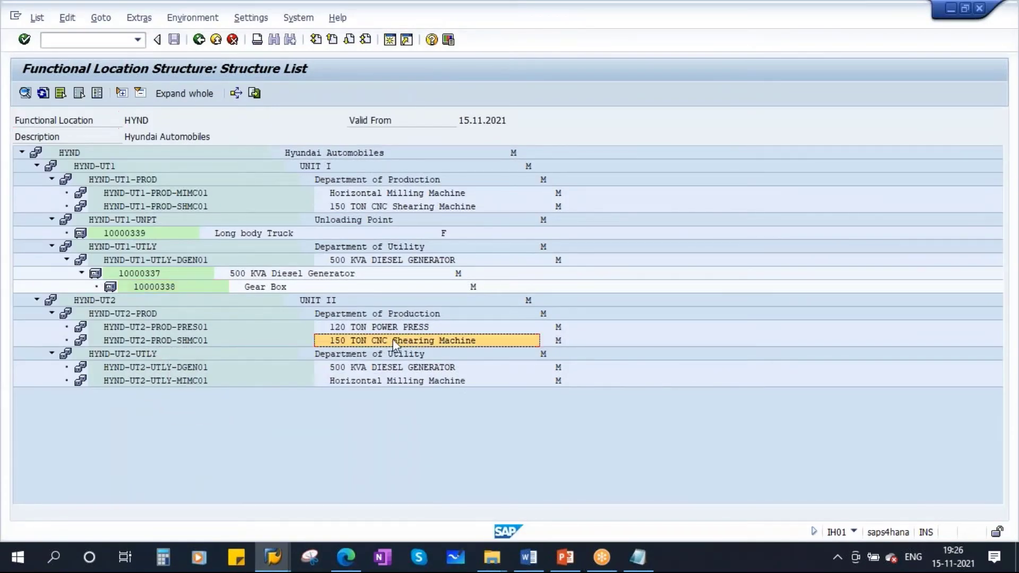
pyautogui.click(166, 342)
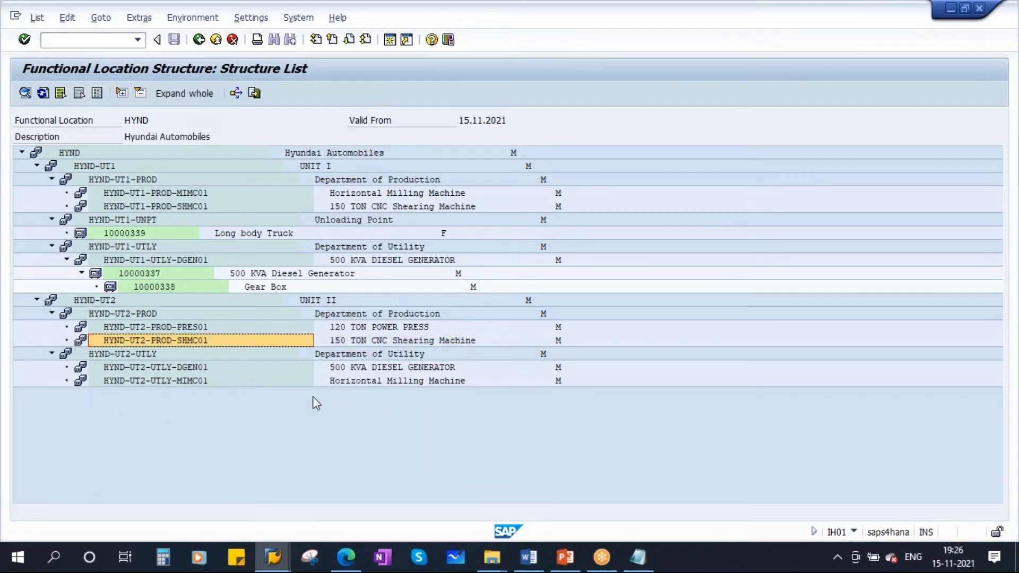
pyautogui.press('F3')
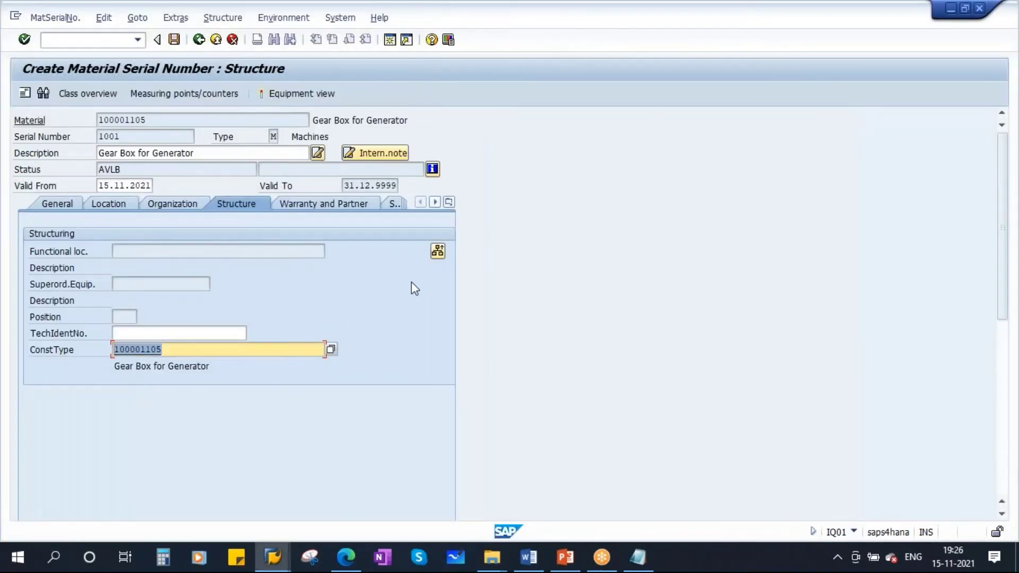
pyautogui.click(438, 251)
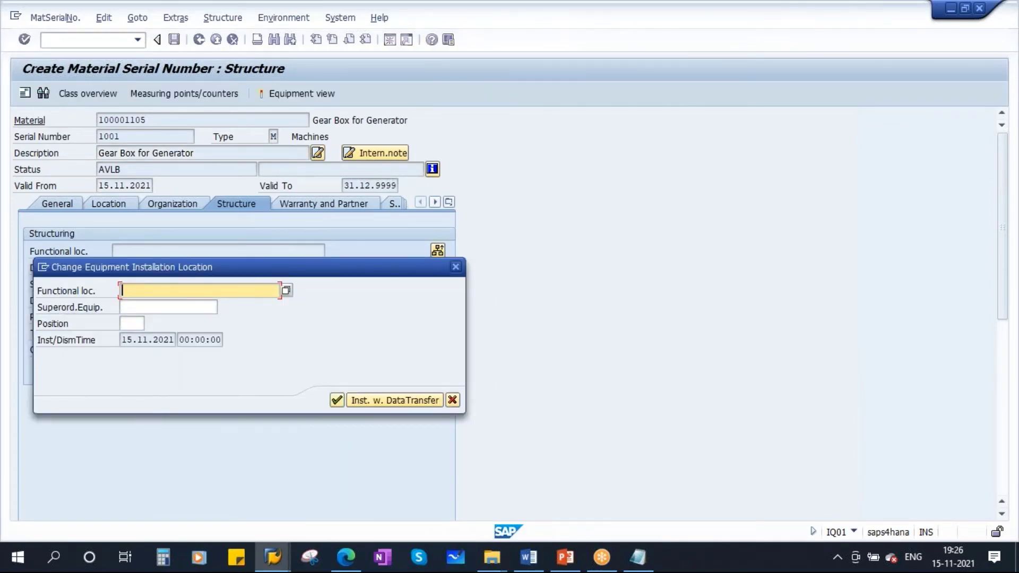
pyautogui.write('HYND-UT2-PROD-SHMC01')
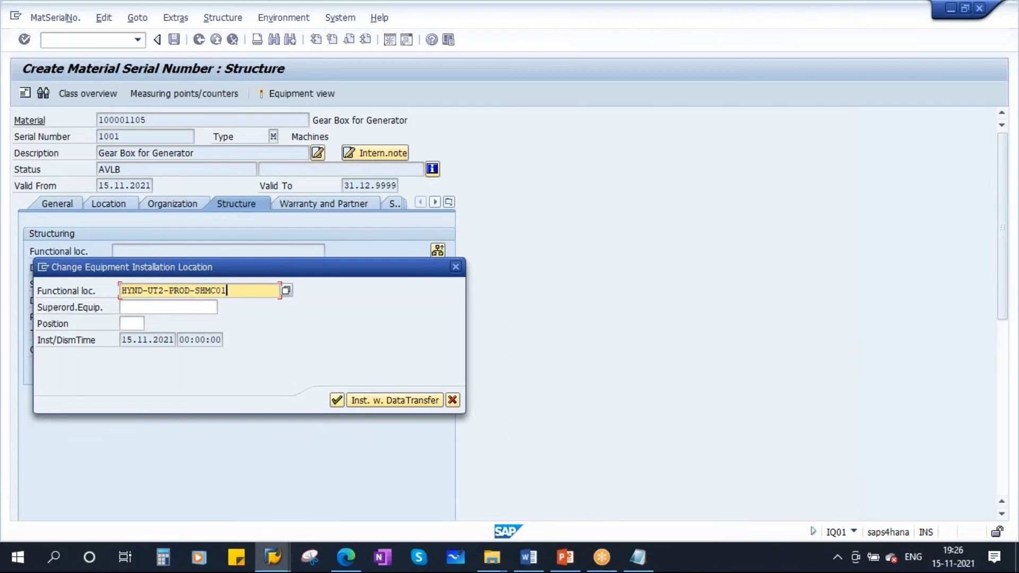
pyautogui.click(336, 401)
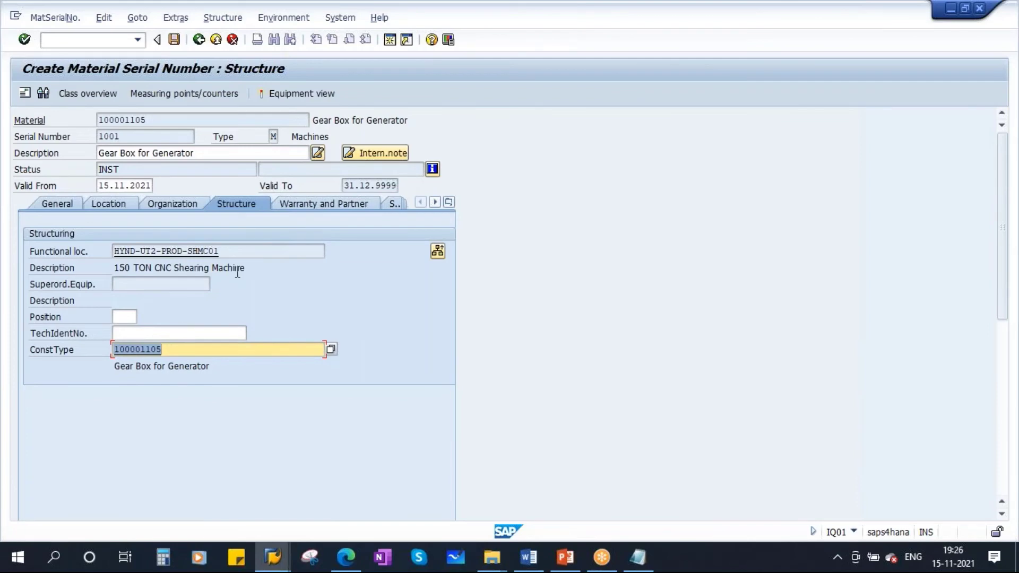
# Set the vendor warranty from 01.11.2021 to 01.11.2022, enable inheriting and passing on the warranty, and confirm.
pyautogui.click(336, 202)
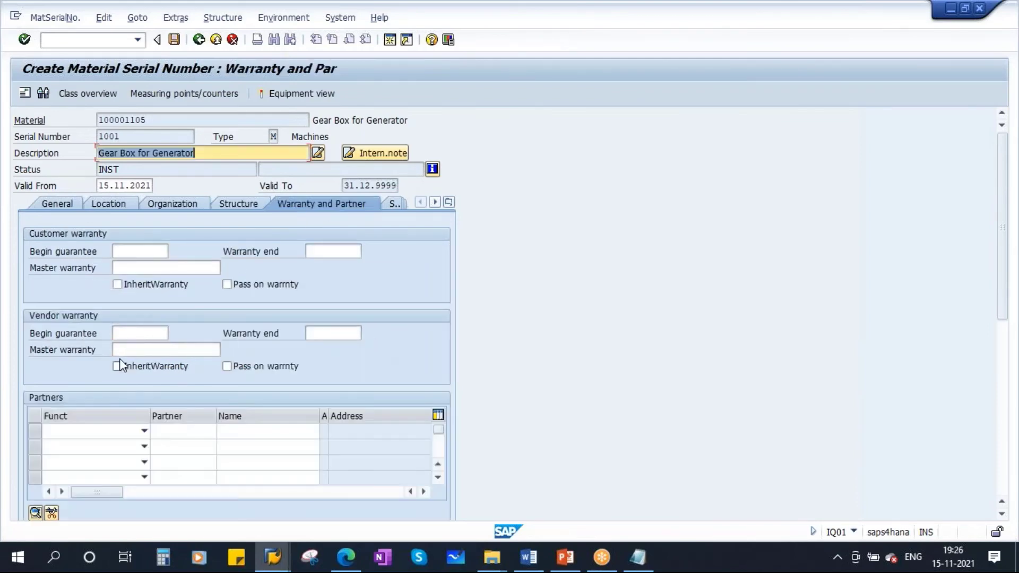
pyautogui.click(139, 337)
pyautogui.click(139, 346)
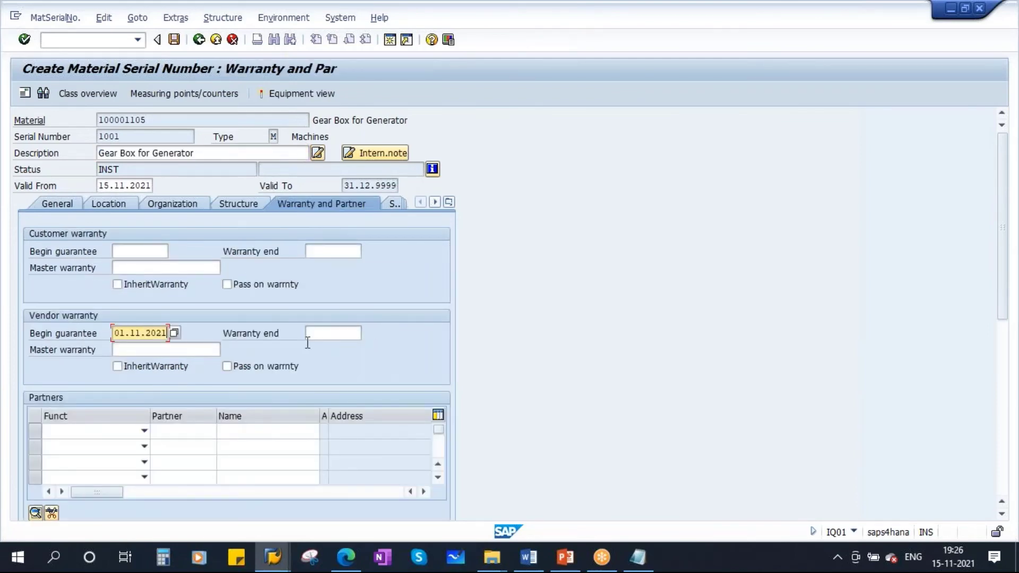
pyautogui.click(337, 338)
pyautogui.click(329, 346)
pyautogui.click(139, 365)
pyautogui.click(266, 369)
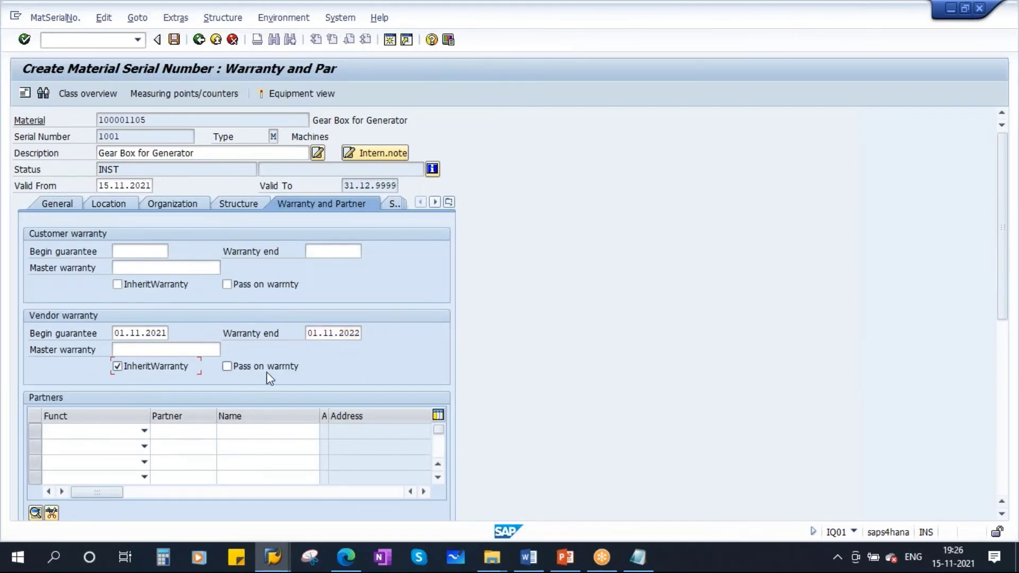
pyautogui.press('Return')
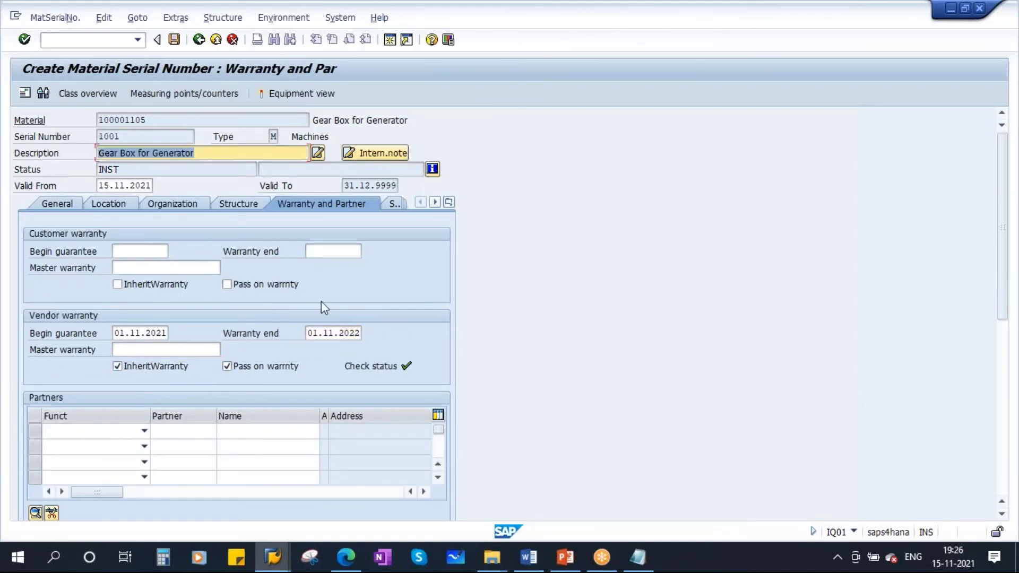
# Open the serial data of serial number 1001 and save the new serial number.
pyautogui.click(450, 202)
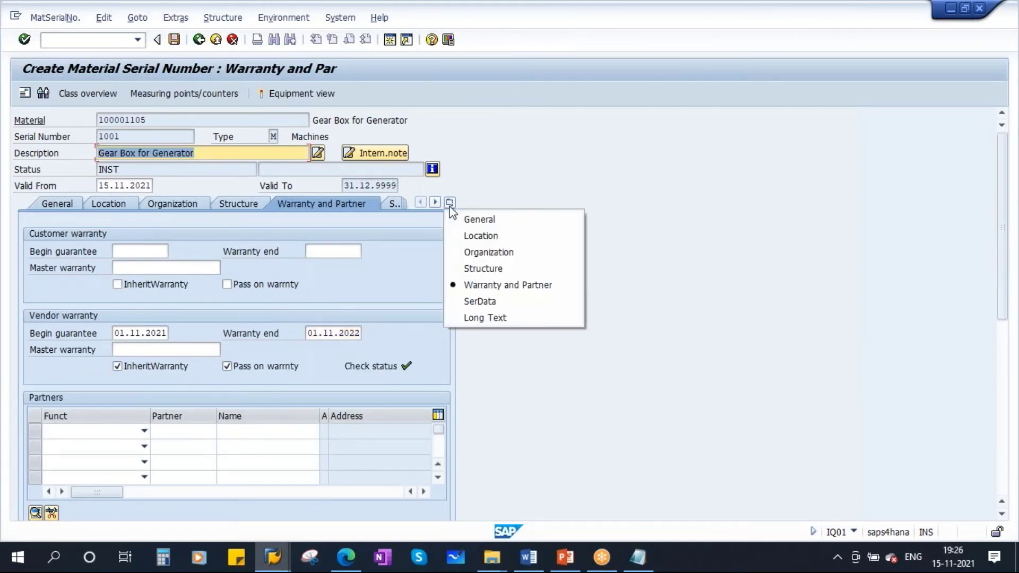
pyautogui.click(496, 304)
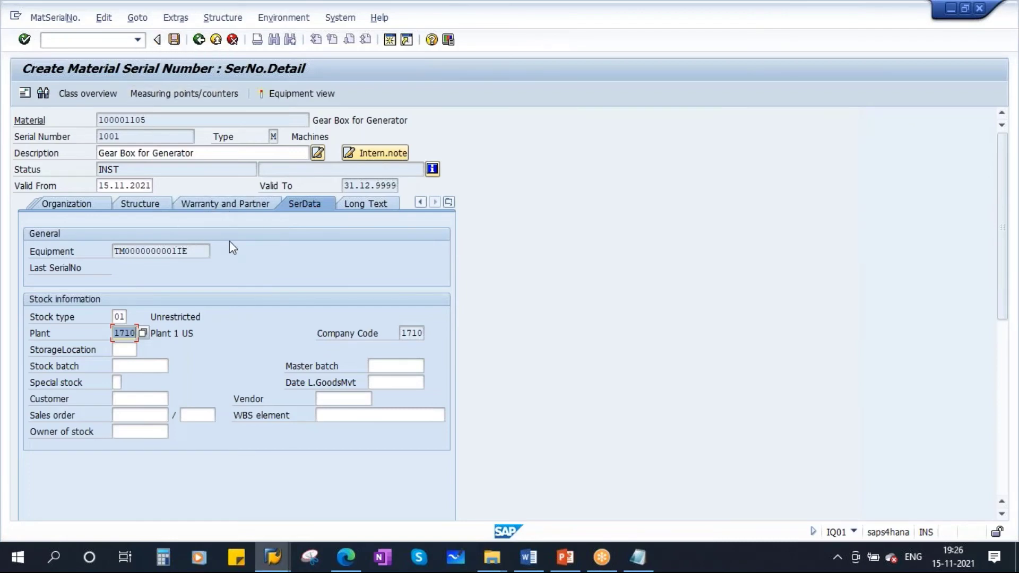
pyautogui.click(175, 45)
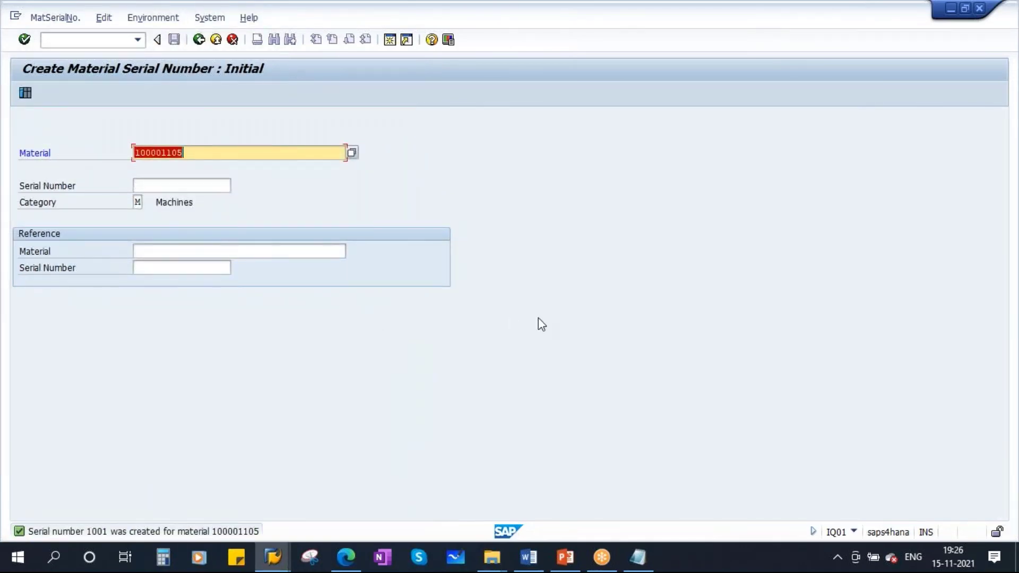
# Refresh the functional location structure list and expand HYND-UT2-PROD-SHMC01 to check the gear box equipment and its material.
pyautogui.click(273, 557)
pyautogui.click(172, 496)
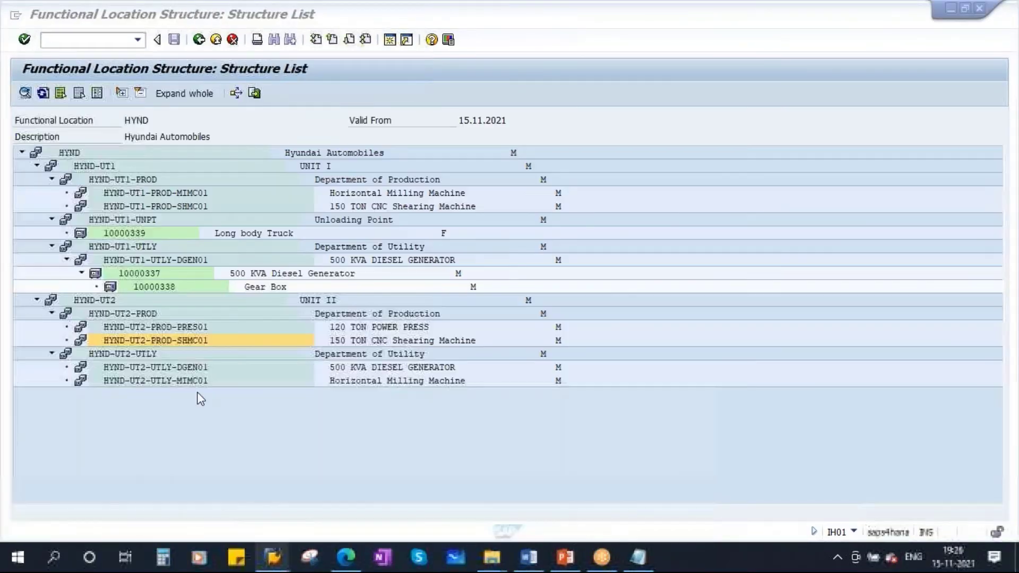
pyautogui.click(44, 96)
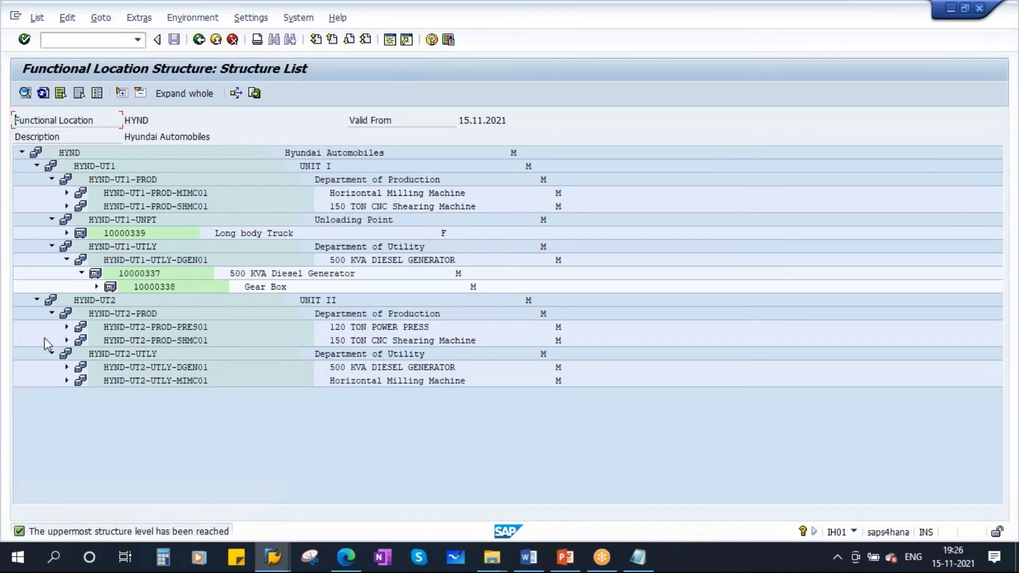
pyautogui.click(67, 341)
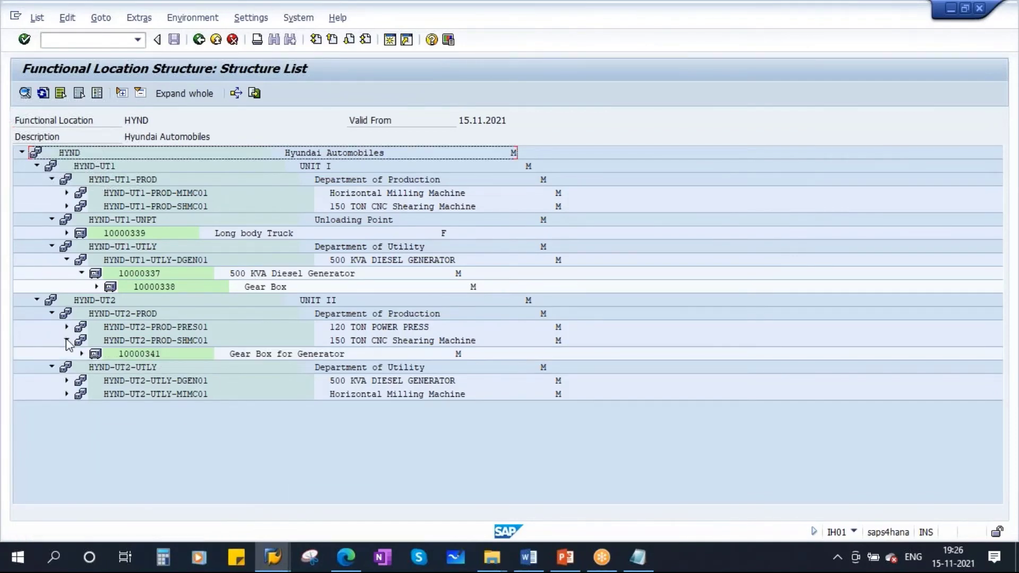
pyautogui.click(147, 355)
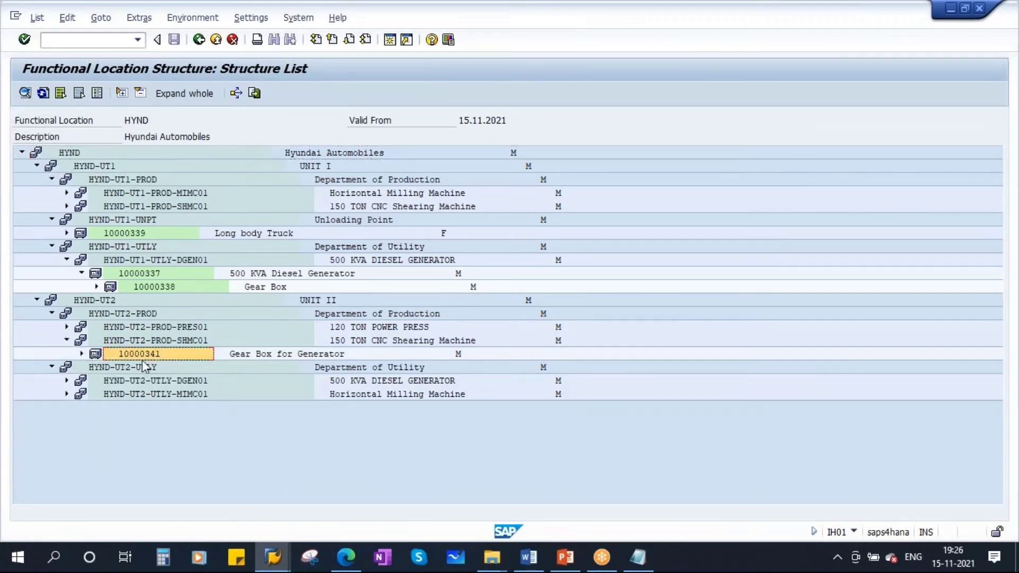
pyautogui.click(81, 354)
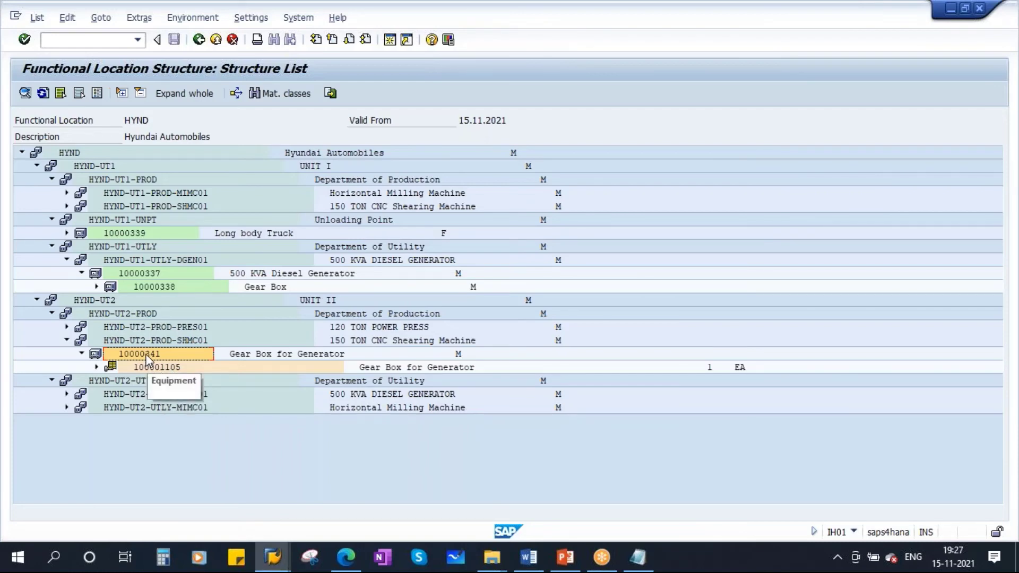
pyautogui.click(167, 368)
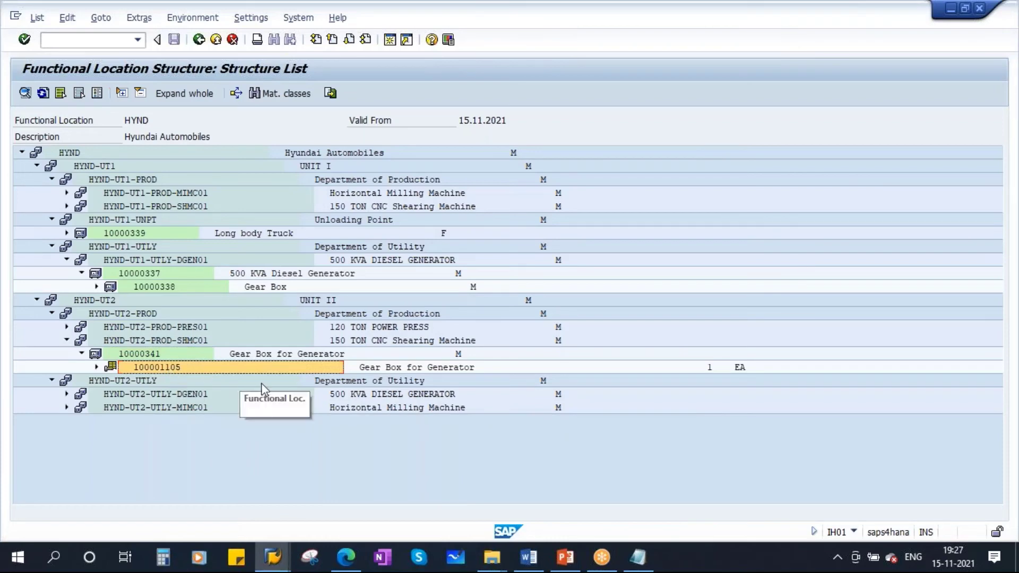
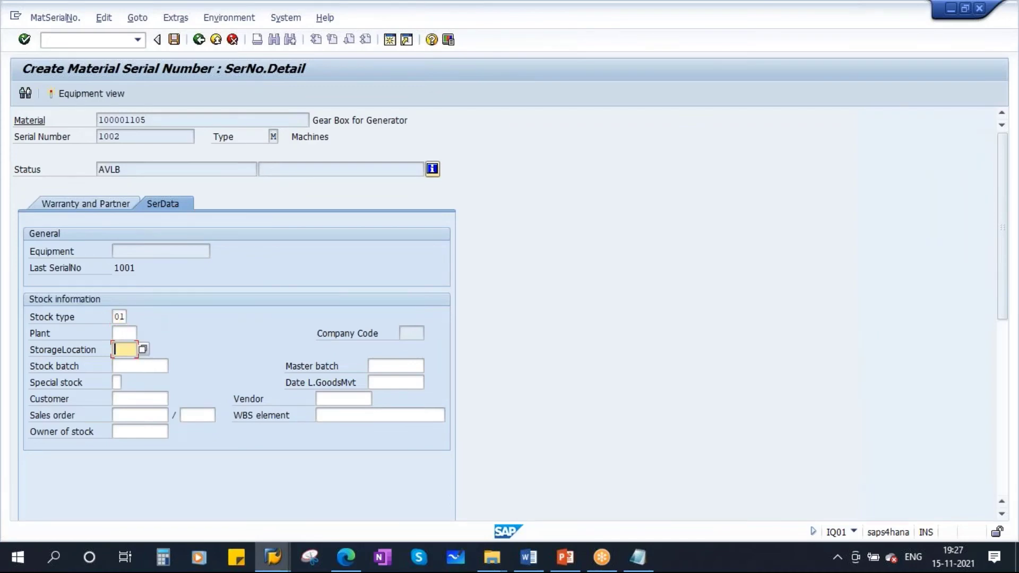
# Set the stock plant of serial number 1002 to 1710, confirm it, and activate the equipment view.
pyautogui.click(130, 349)
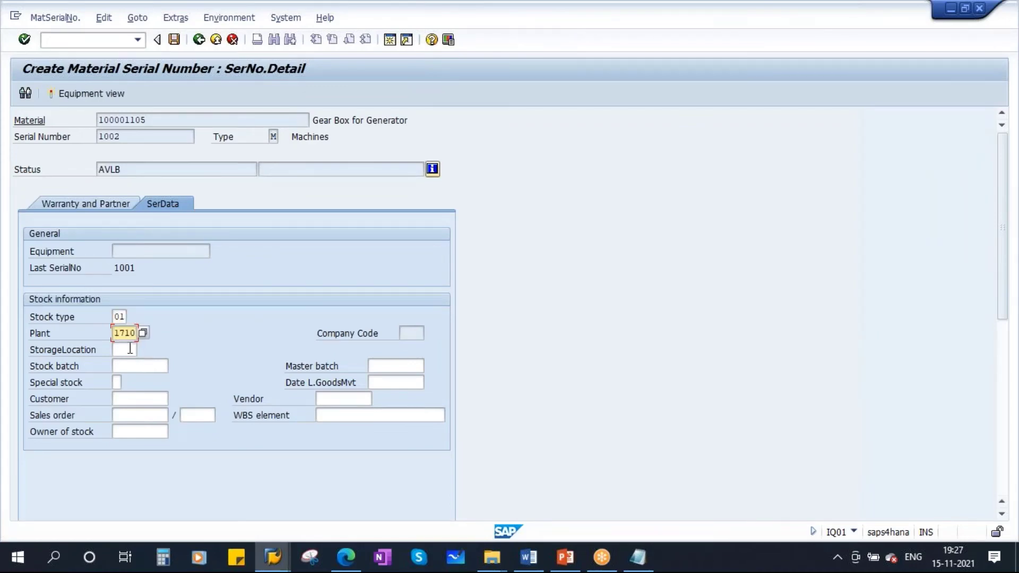
pyautogui.press('Return')
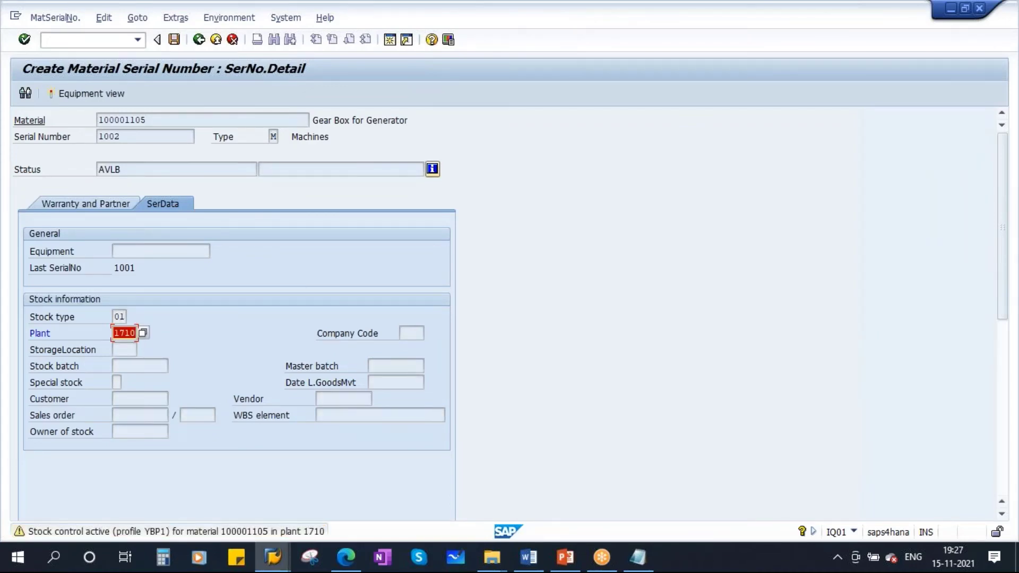
pyautogui.press('Return')
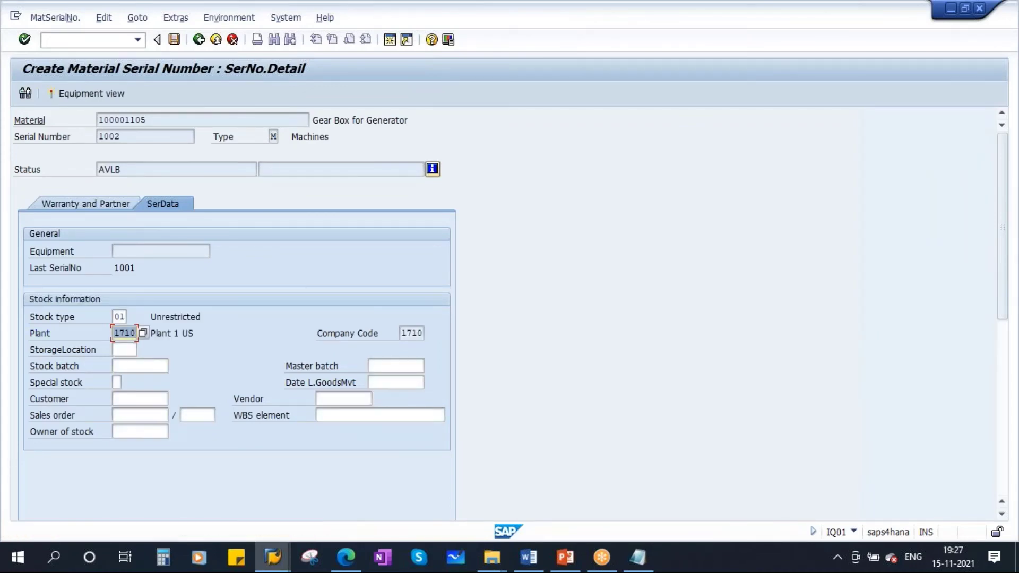
pyautogui.click(95, 99)
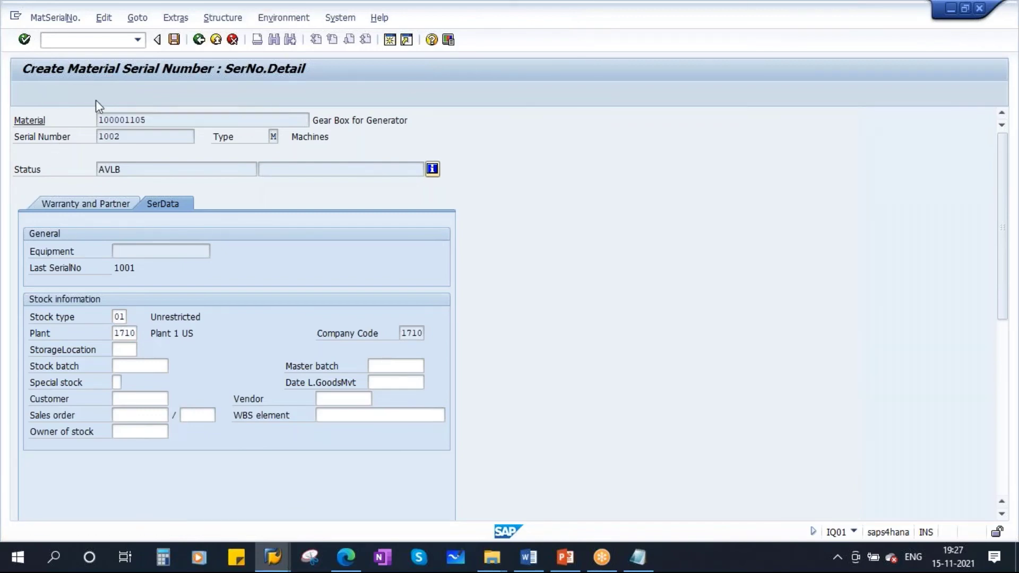
# In the general data of serial number 1002, set the object type to 9700 and the authorization group to 100.
pyautogui.click(60, 207)
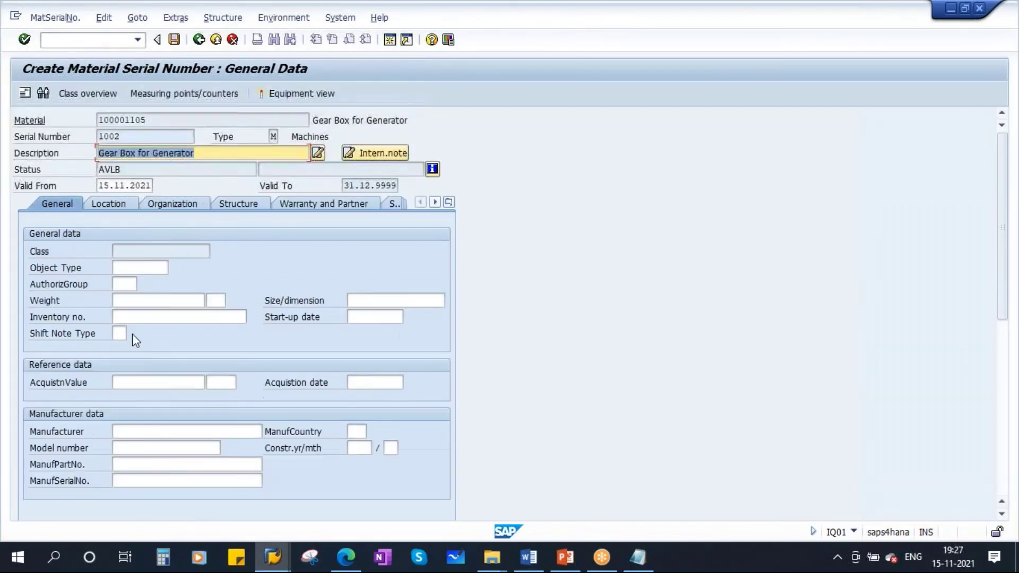
pyautogui.click(128, 268)
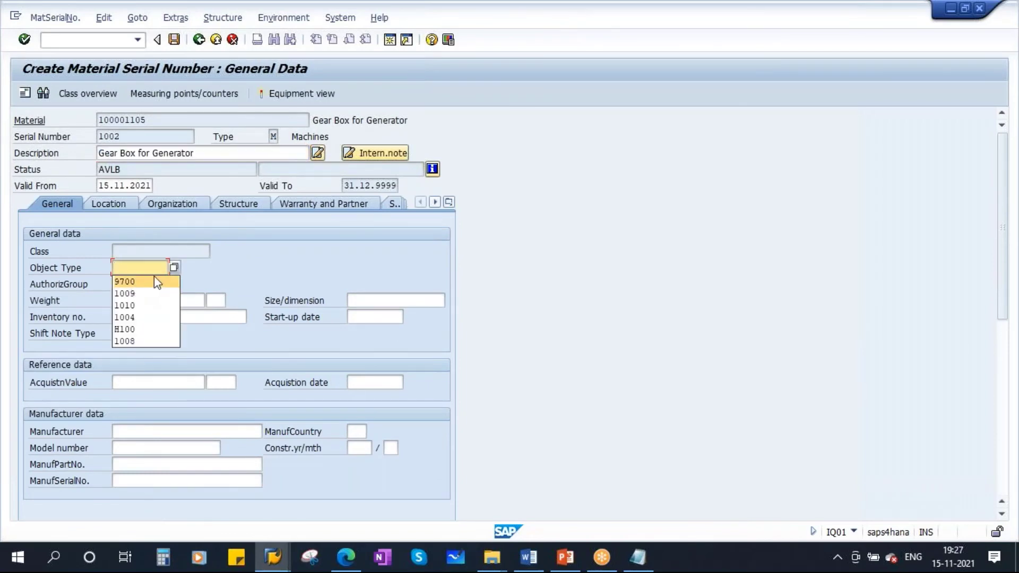
pyautogui.click(154, 279)
pyautogui.press('Tab')
pyautogui.write('100')
# Enter 15.11.2021 as the start-up date and Shanti Gears as the manufacturer for serial number 1002, and confirm.
pyautogui.click(384, 317)
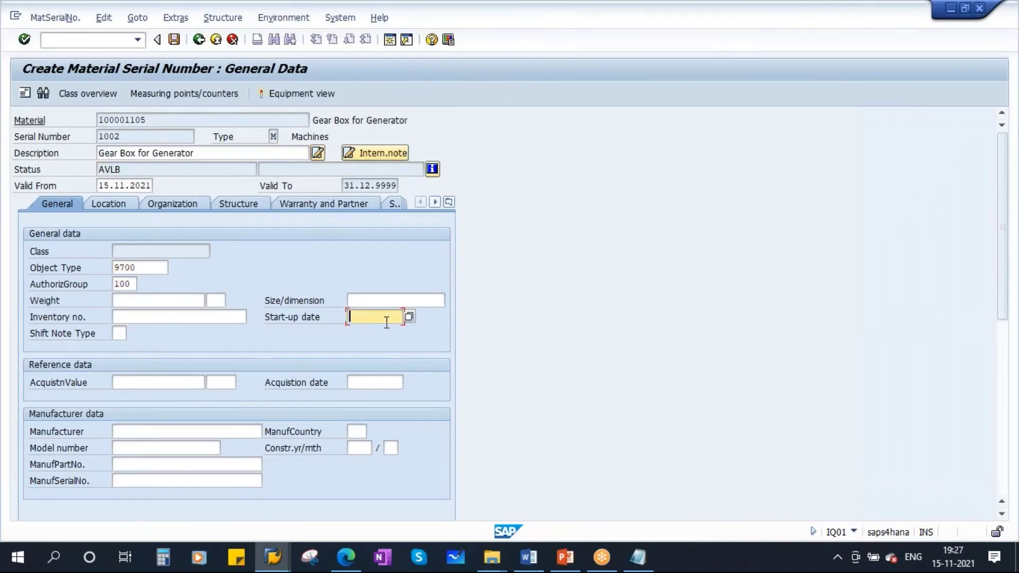
pyautogui.click(376, 332)
pyautogui.click(151, 383)
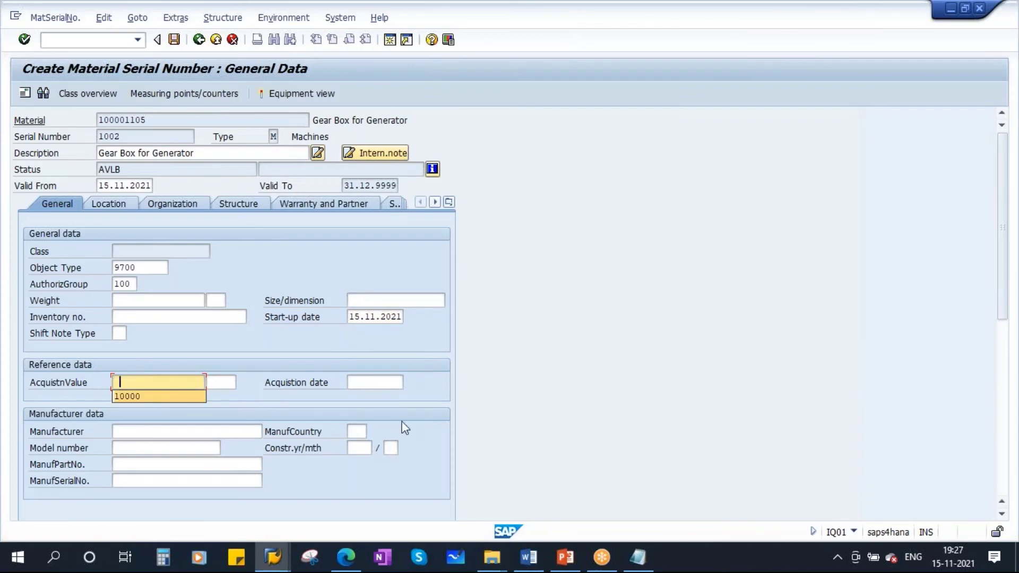
pyautogui.click(160, 432)
pyautogui.click(145, 444)
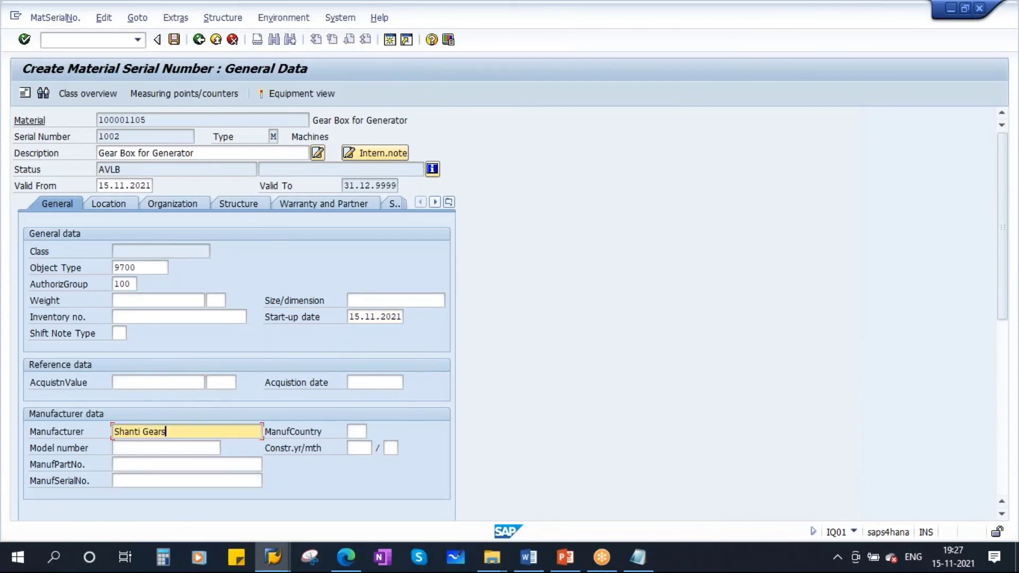
pyautogui.press('Return')
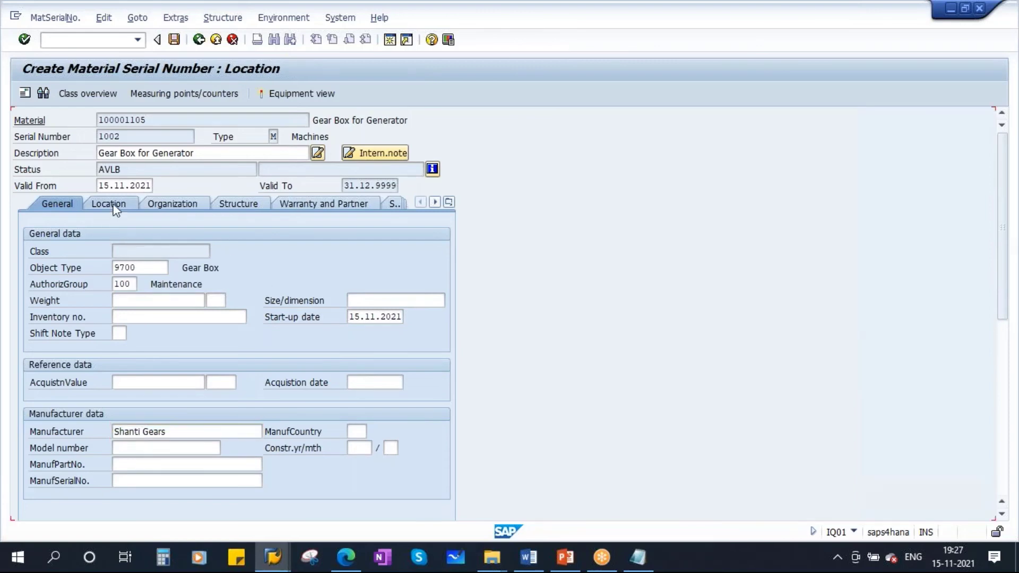
# Set the maintenance plant to 1710 in the location data of serial number 1002 and confirm it.
pyautogui.click(108, 204)
pyautogui.click(123, 251)
pyautogui.press('Return')
# In the organization data of serial number 1002, set cost center 17101701, planner group 400 and main work center HY-ME-01, and confirm.
pyautogui.click(183, 202)
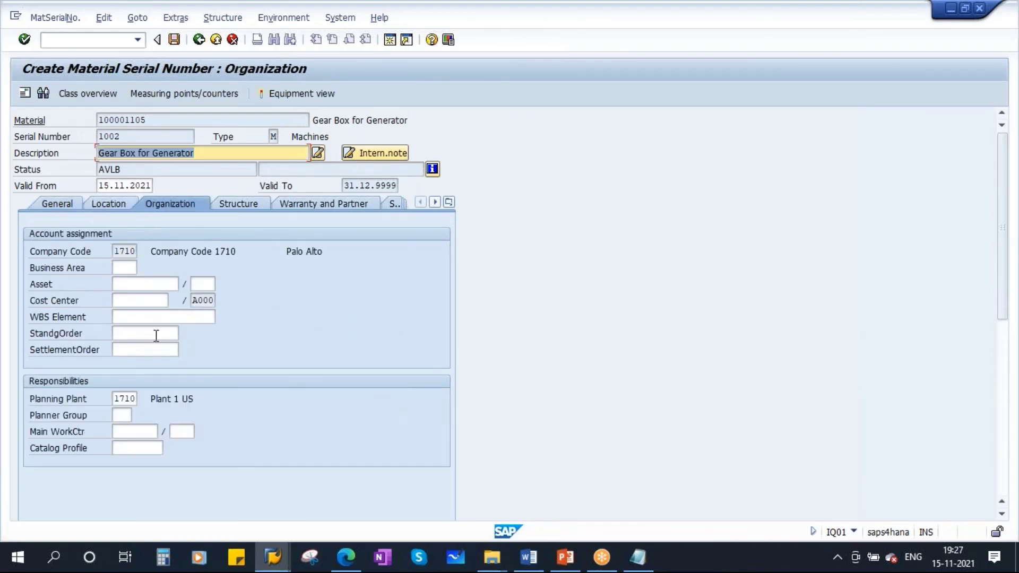
pyautogui.click(121, 415)
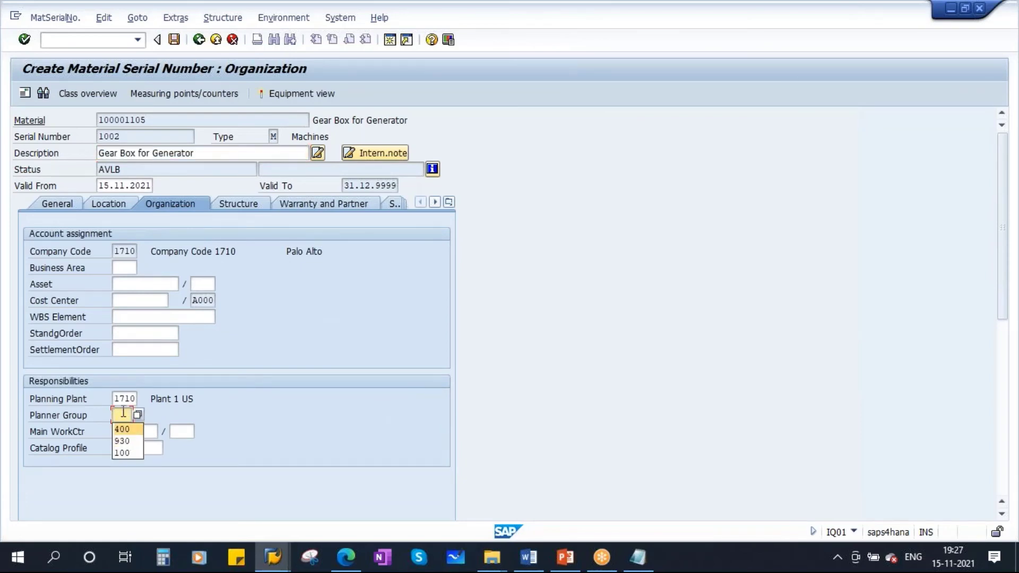
pyautogui.click(132, 301)
pyautogui.click(136, 314)
pyautogui.click(119, 416)
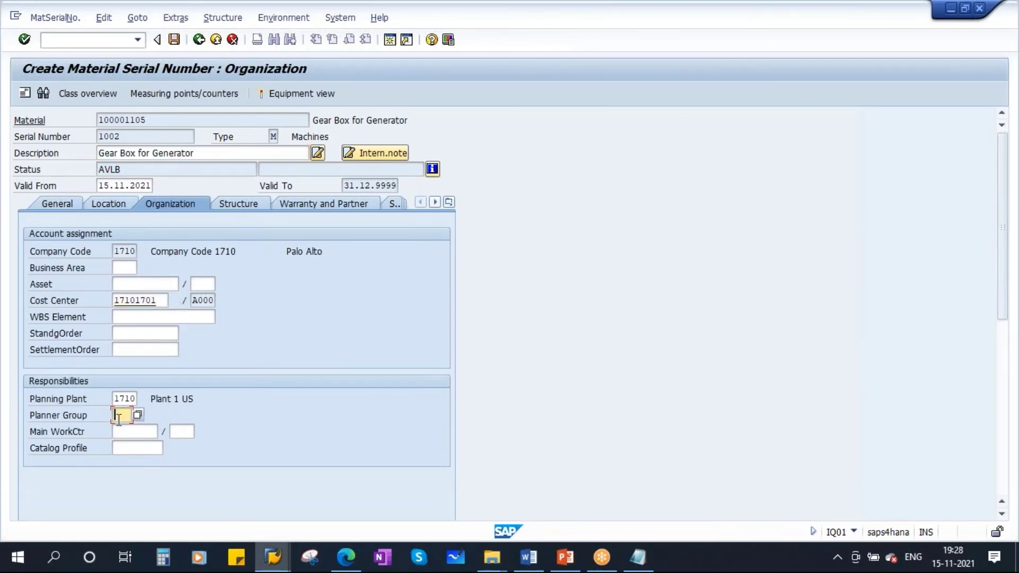
pyautogui.click(132, 431)
pyautogui.click(130, 431)
pyautogui.click(130, 444)
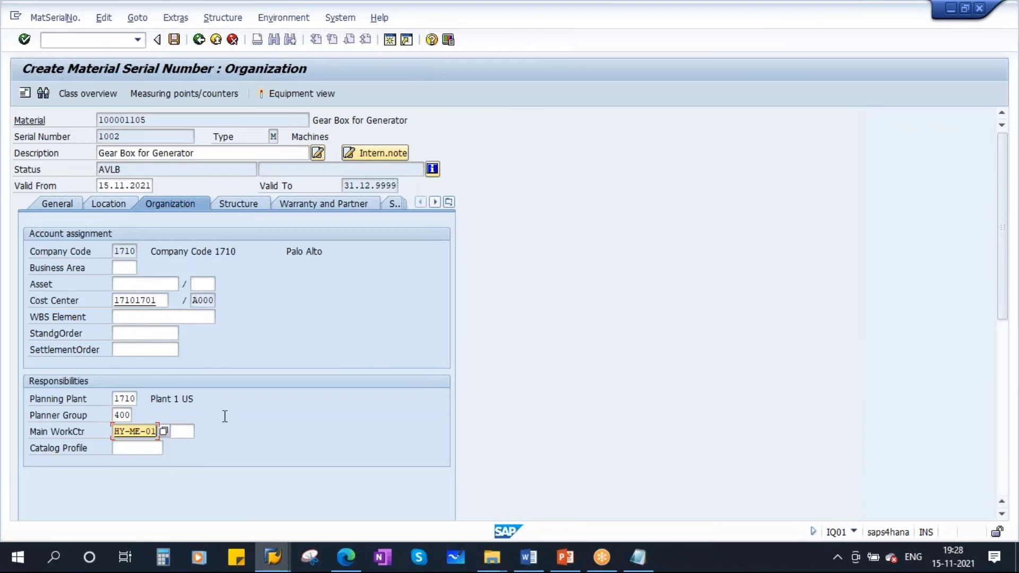
pyautogui.press('Return')
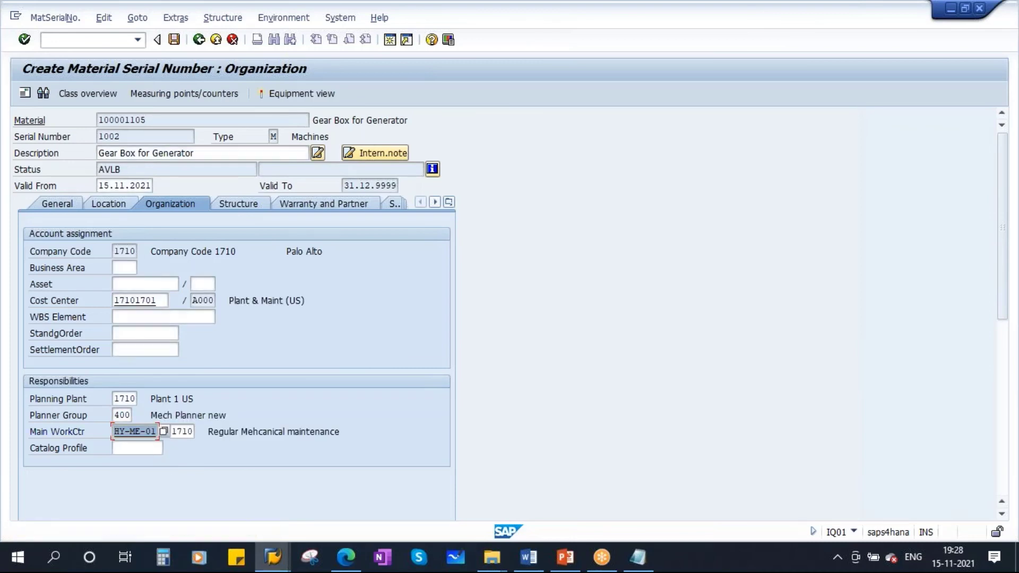
# Review the construction type in the structure data of serial number 1002.
pyautogui.click(238, 203)
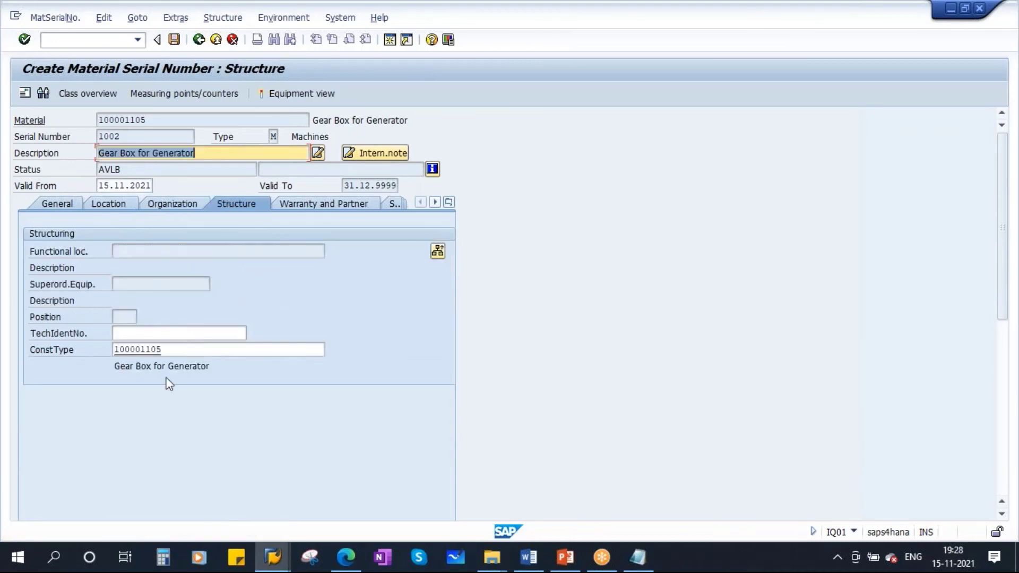
pyautogui.moveTo(163, 350); pyautogui.dragTo(100, 353)
pyautogui.moveTo(165, 349); pyautogui.dragTo(88, 353)
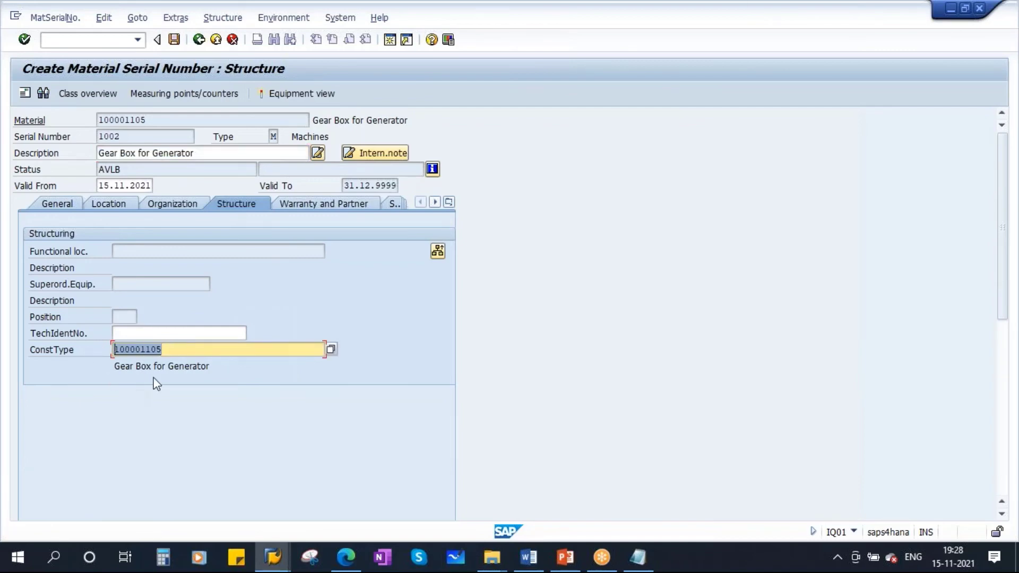
pyautogui.moveTo(176, 351); pyautogui.dragTo(95, 349)
# Copy functional location HYND-UT1-PROD-MIMC01 from the HYND structure list and install serial number 1002 there.
pyautogui.click(273, 556)
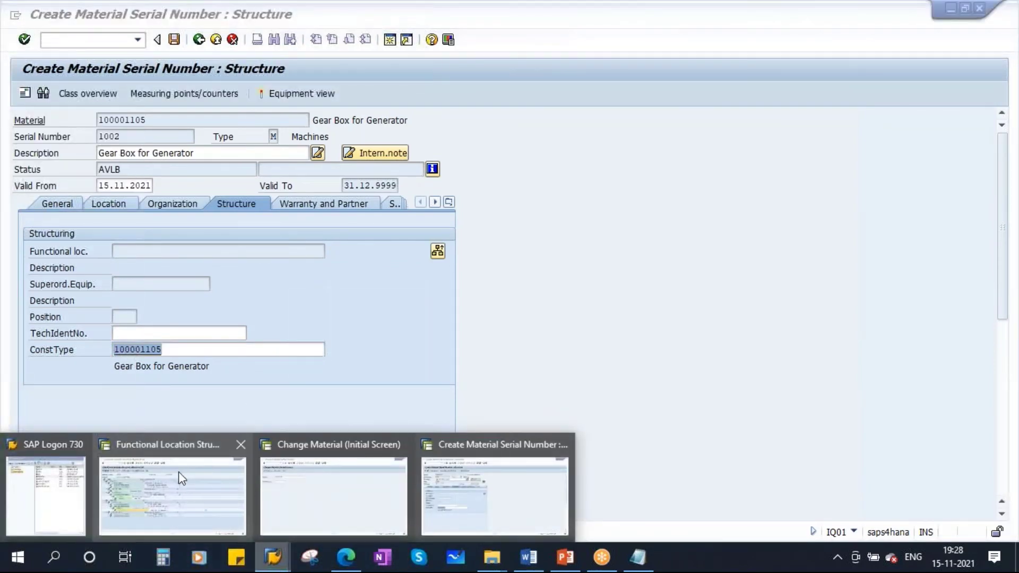
pyautogui.click(180, 481)
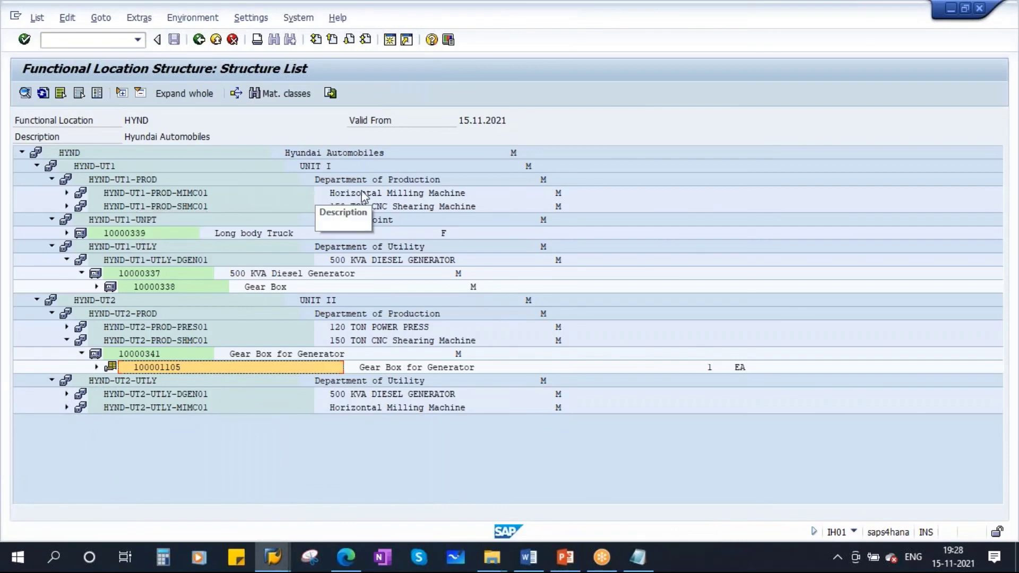
pyautogui.click(187, 190)
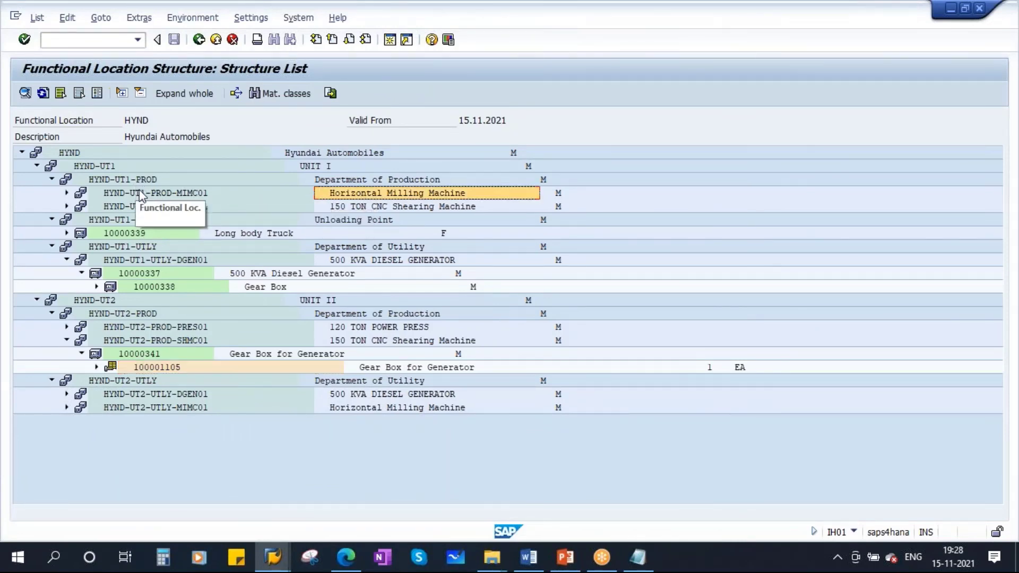
pyautogui.click(160, 193)
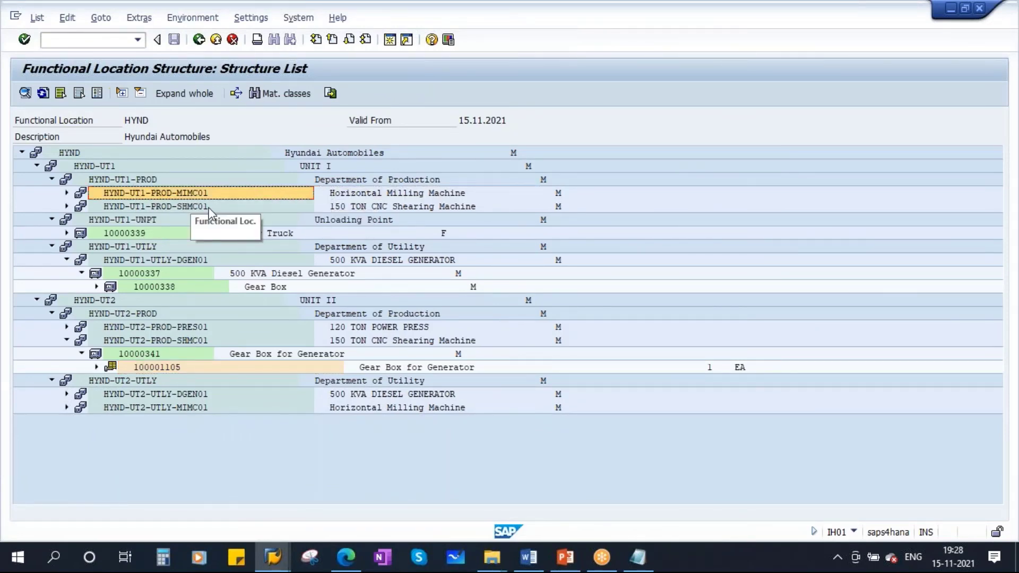
pyautogui.hotkey('alt', 'Tab')
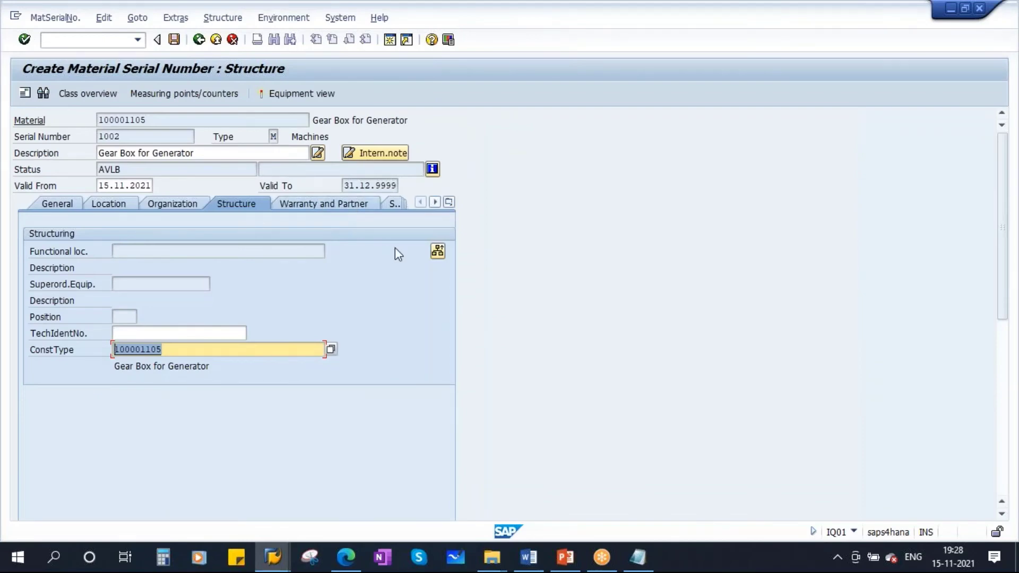
pyautogui.click(438, 251)
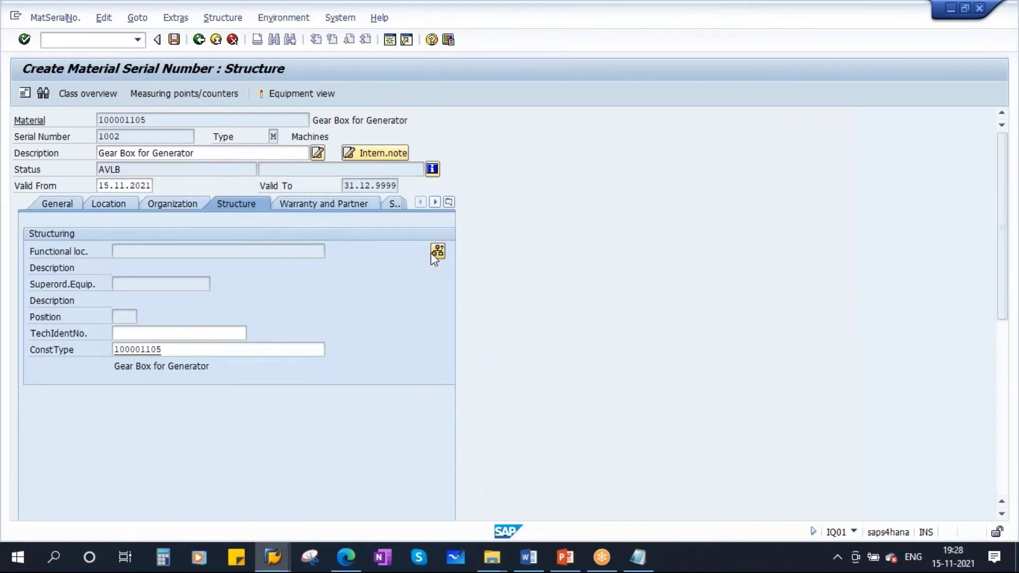
pyautogui.write('HYND-UT1-PROD-MIMC01')
pyautogui.click(337, 400)
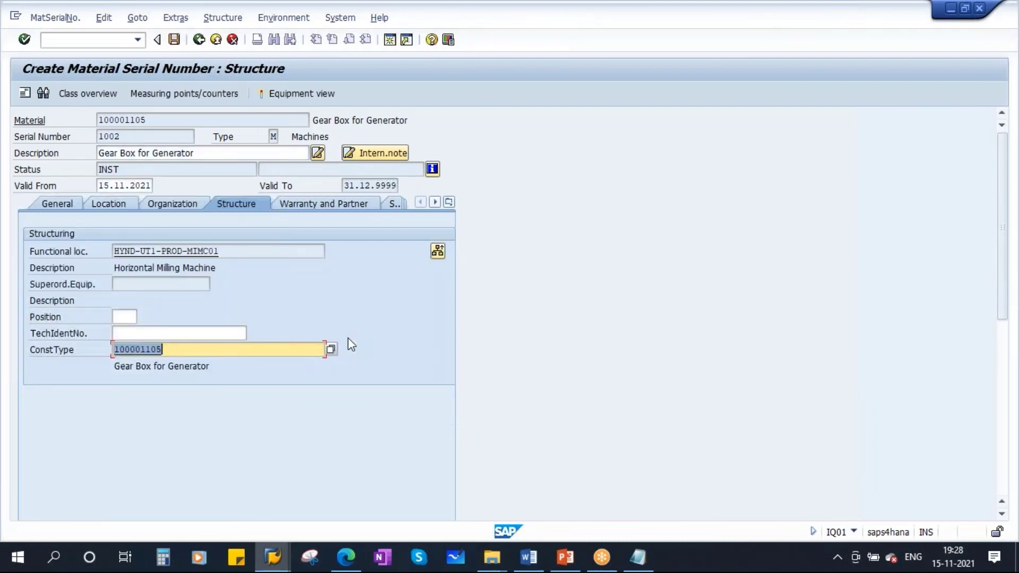
pyautogui.click(133, 169)
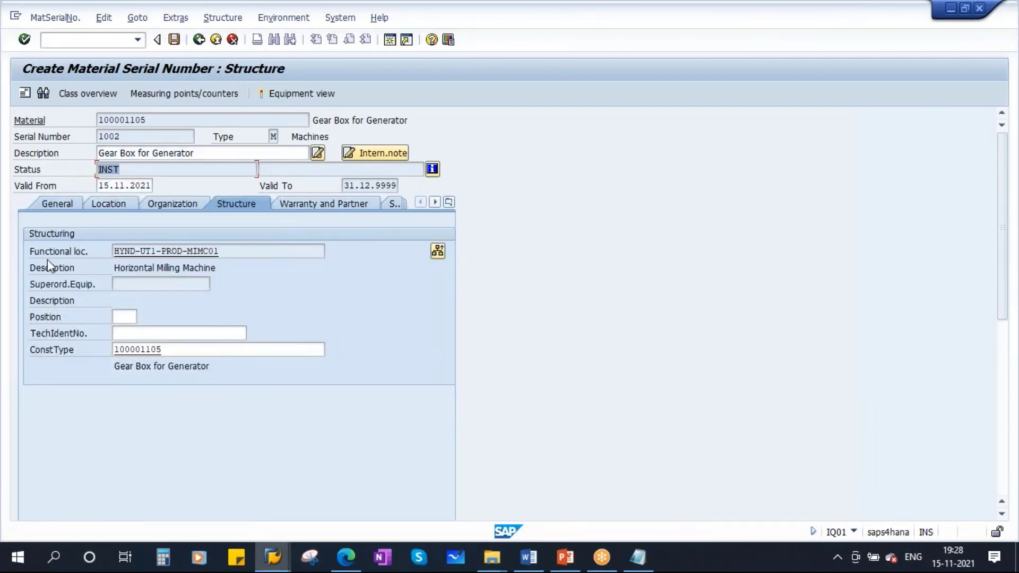
# Set the vendor warranty from 01.11.2021 to 01.11.2022 with the inherit and pass-on warranty options enabled, and confirm.
pyautogui.click(326, 203)
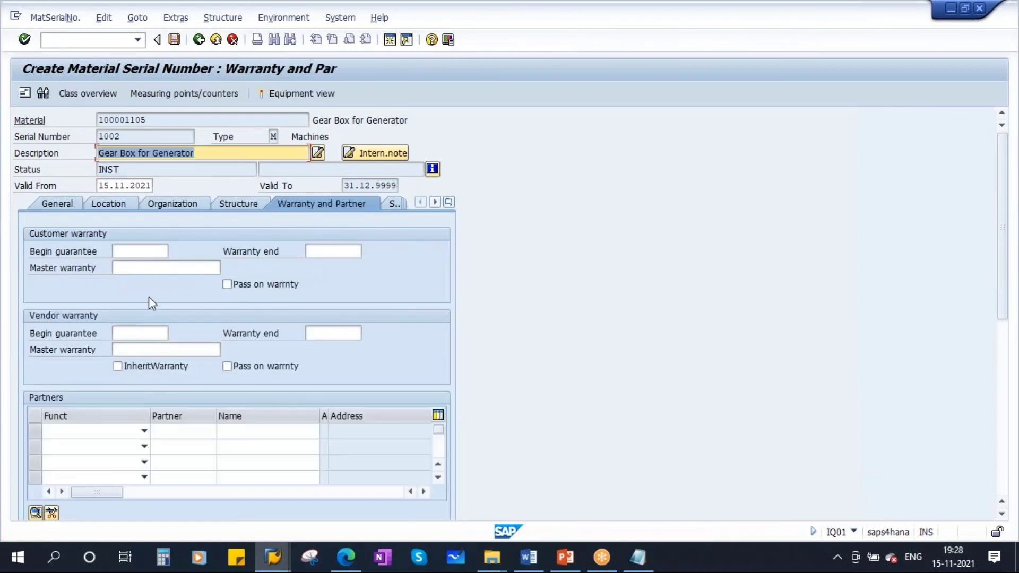
pyautogui.click(137, 332)
pyautogui.click(134, 345)
pyautogui.click(325, 333)
pyautogui.click(339, 346)
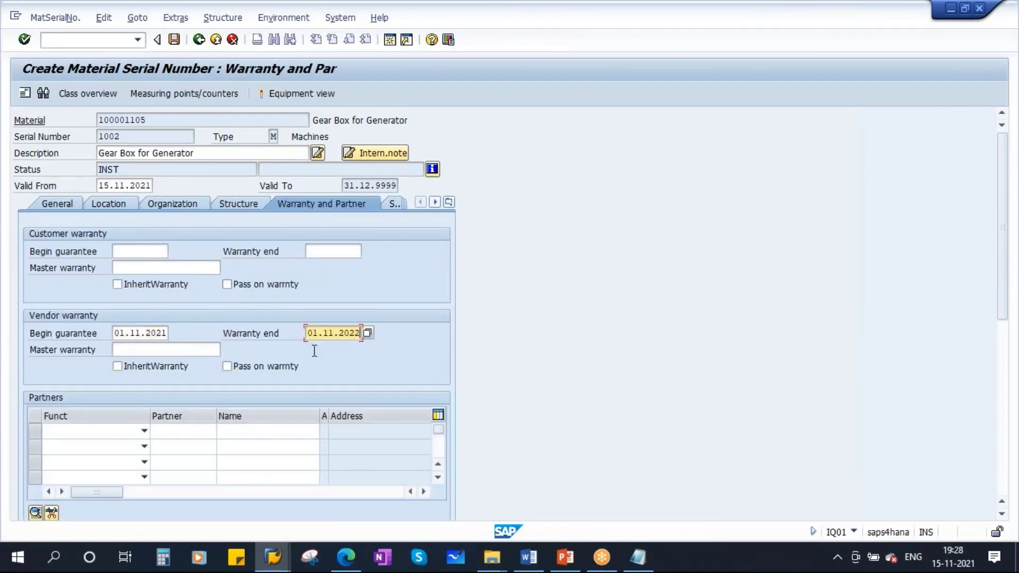
pyautogui.click(117, 366)
pyautogui.press('Return')
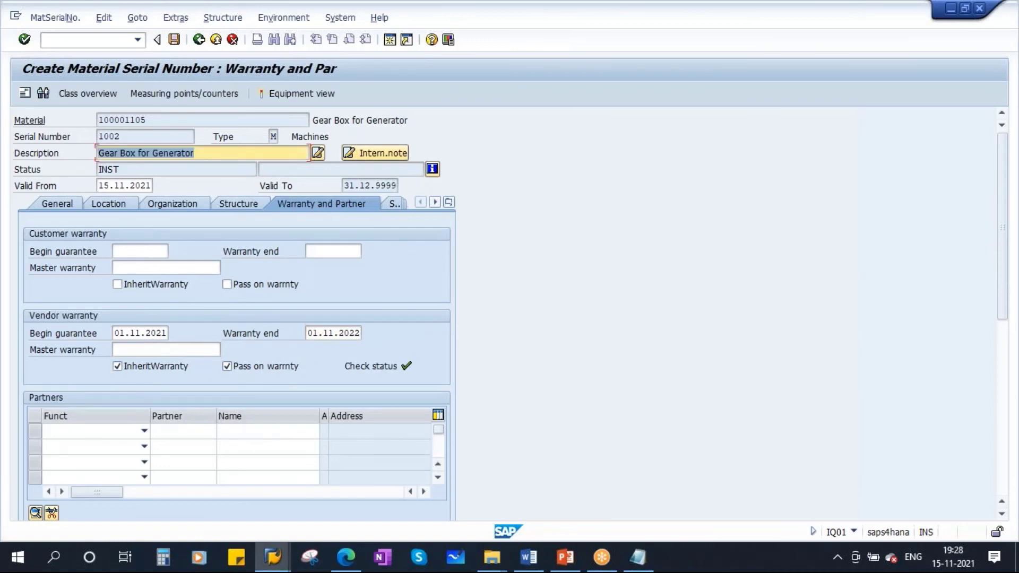
# Check the serial data of serial number 1002 and save the record.
pyautogui.click(393, 204)
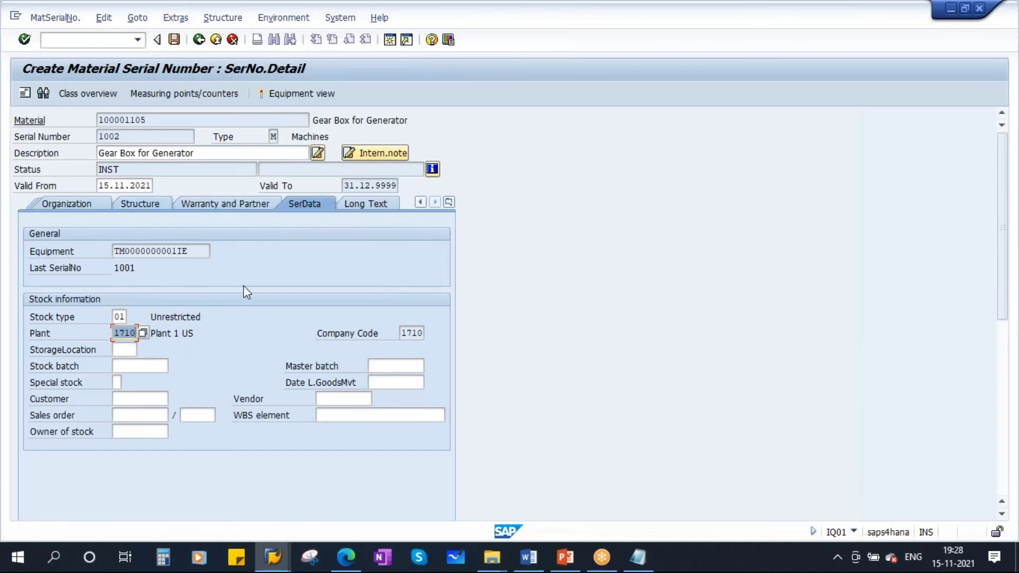
pyautogui.moveTo(128, 137); pyautogui.dragTo(57, 141)
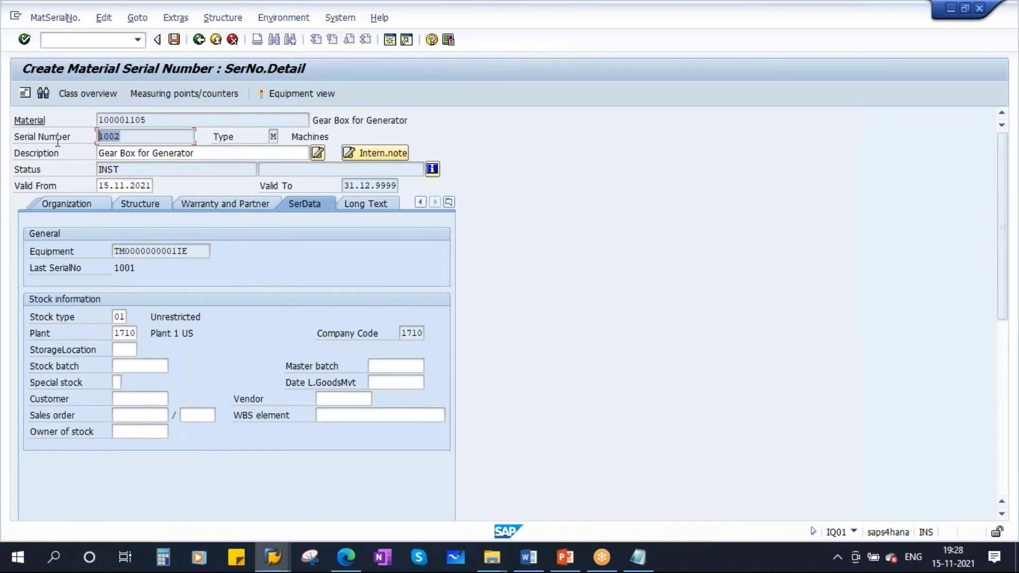
pyautogui.click(174, 39)
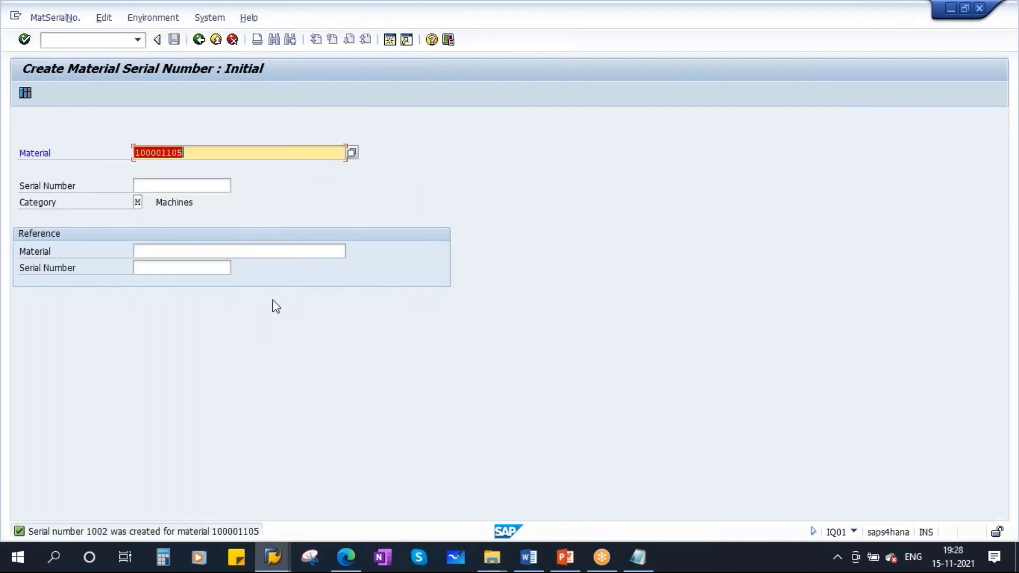
# In the HYND structure list, expand HYND-UT1-PROD-MIMC01 and its equipment, and compare the two gear boxes for the generator with their construction materials.
pyautogui.click(272, 557)
pyautogui.click(174, 463)
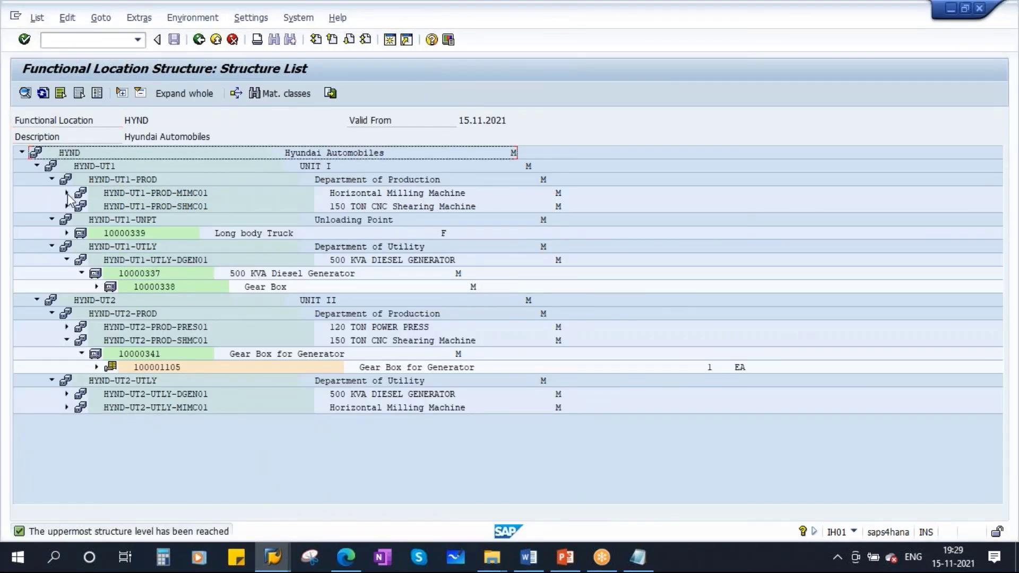
pyautogui.click(68, 193)
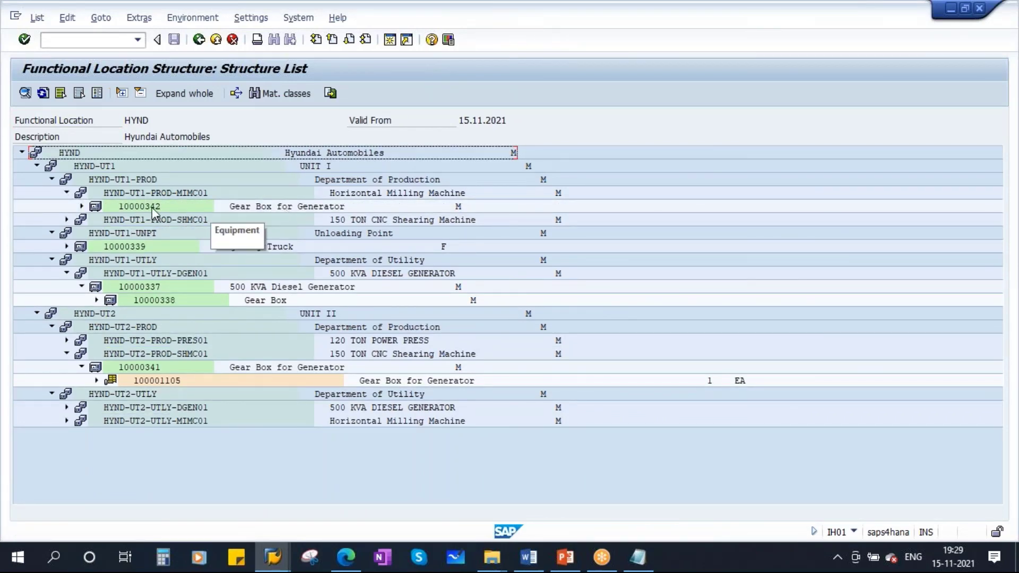
pyautogui.click(82, 207)
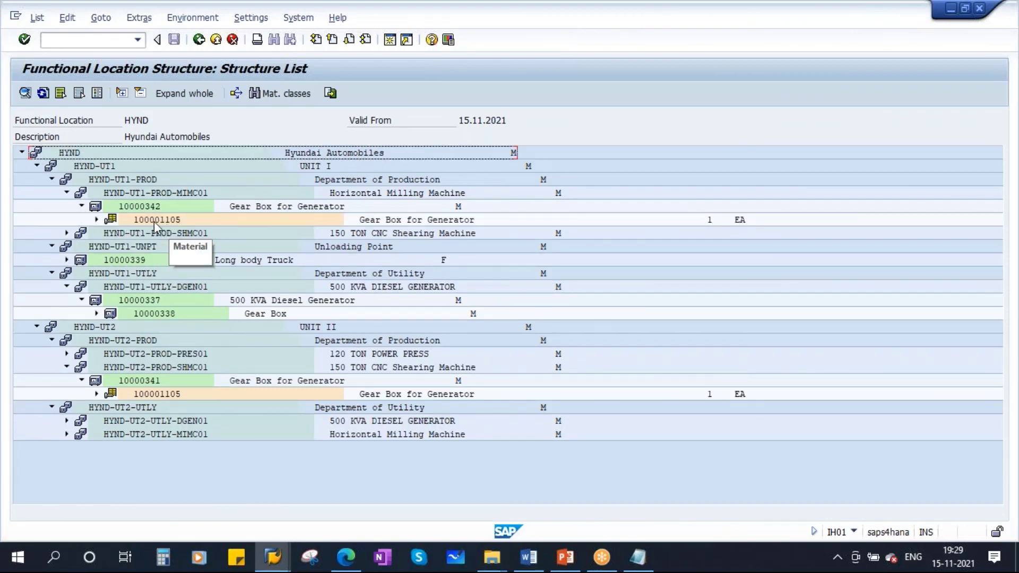
pyautogui.click(165, 396)
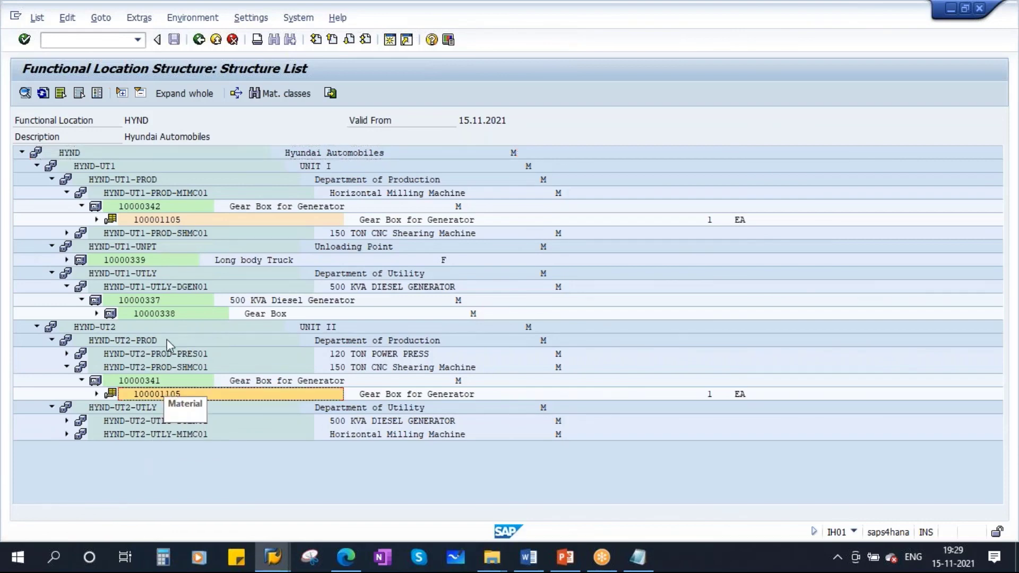
pyautogui.click(171, 221)
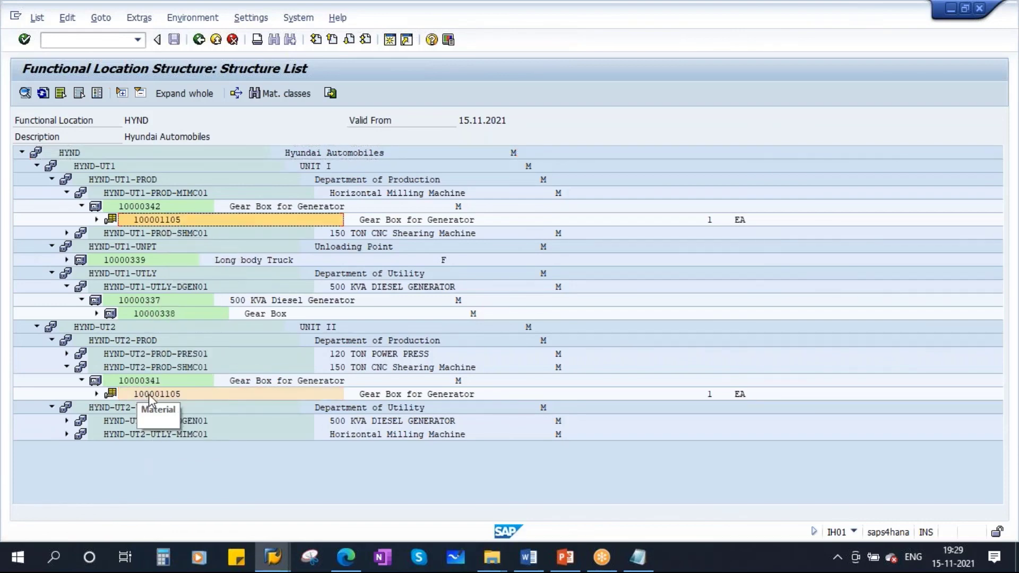
pyautogui.click(149, 207)
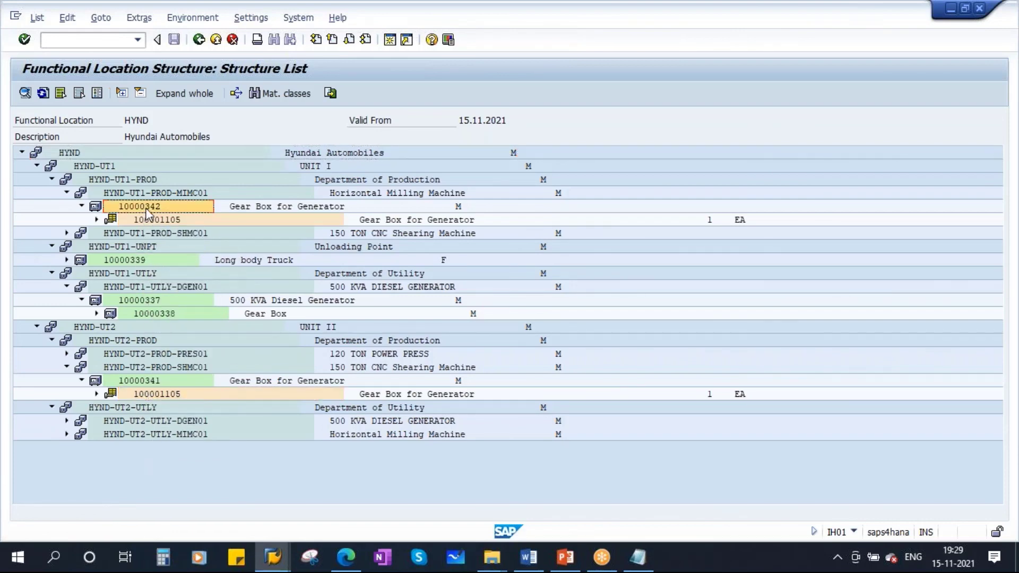
pyautogui.click(137, 381)
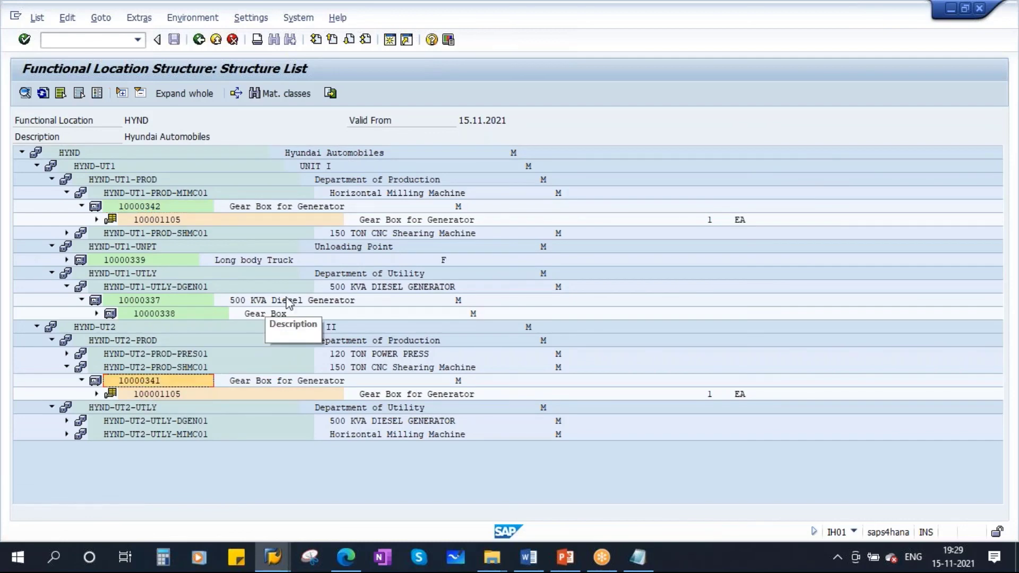
# Rerun the functional location structure list for HYND and expand the whole hierarchy.
pyautogui.click(199, 40)
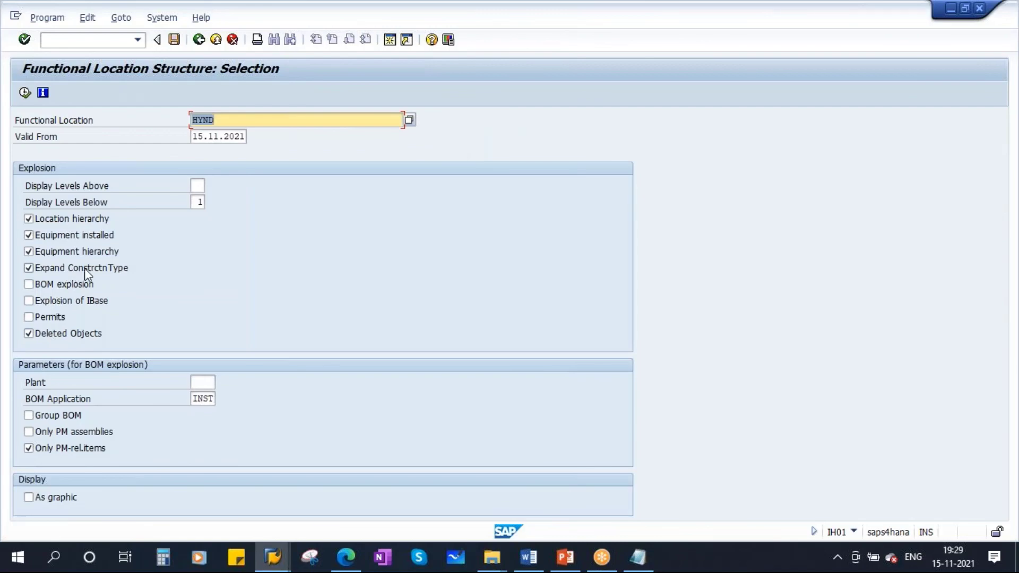
pyautogui.click(24, 93)
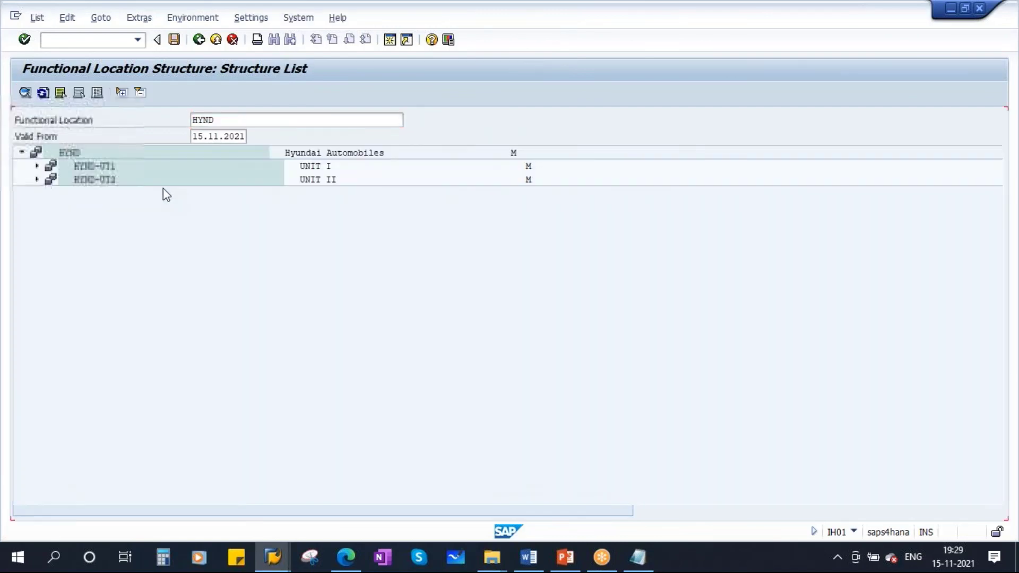
pyautogui.click(193, 97)
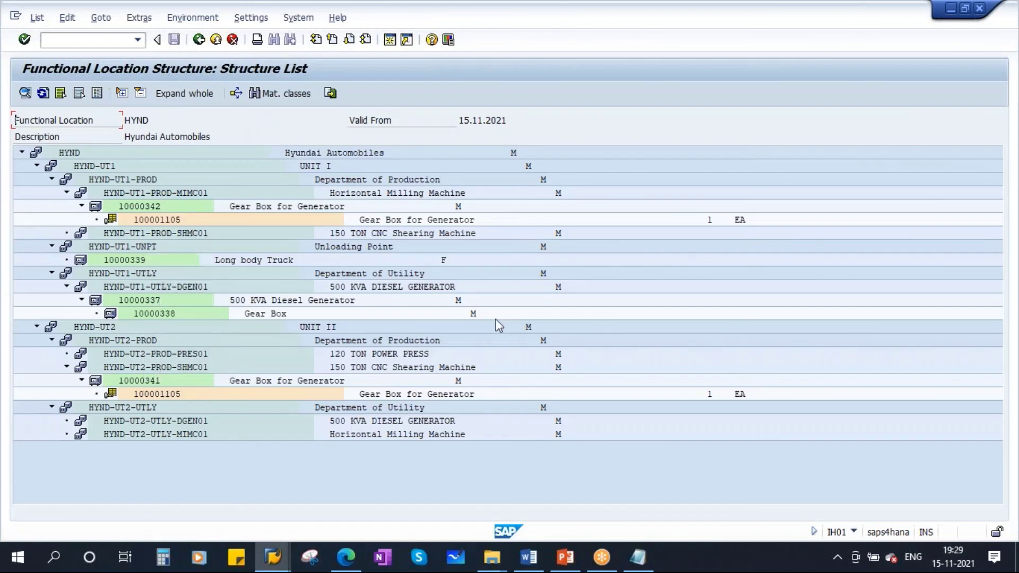
# Switch to the SAP PM Serial Numbers presentation in PowerPoint and start the slide show from slide 6, Serial Number and Equipment.
pyautogui.click(565, 558)
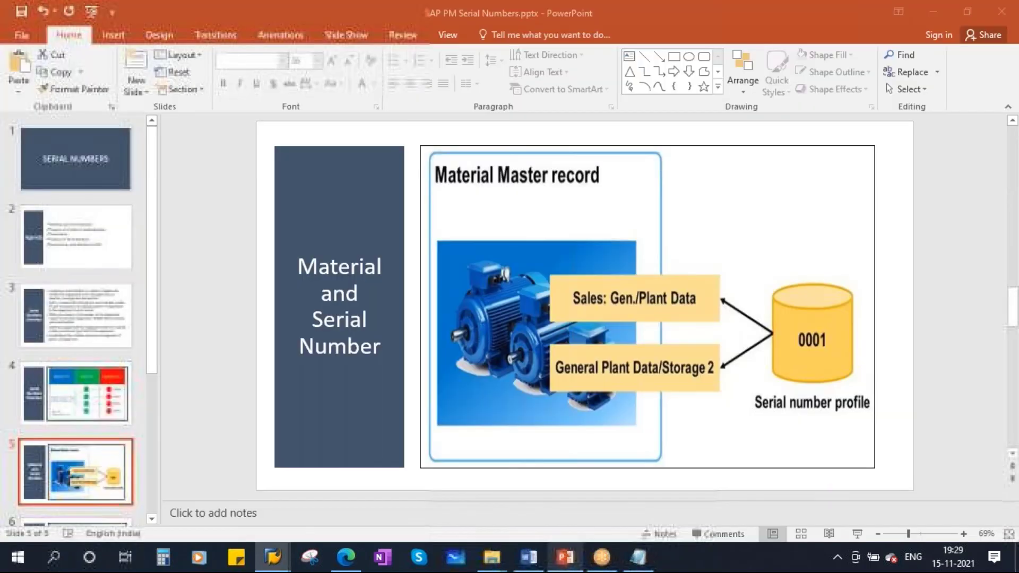
pyautogui.scroll(-3, 98, 405)
pyautogui.click(99, 438)
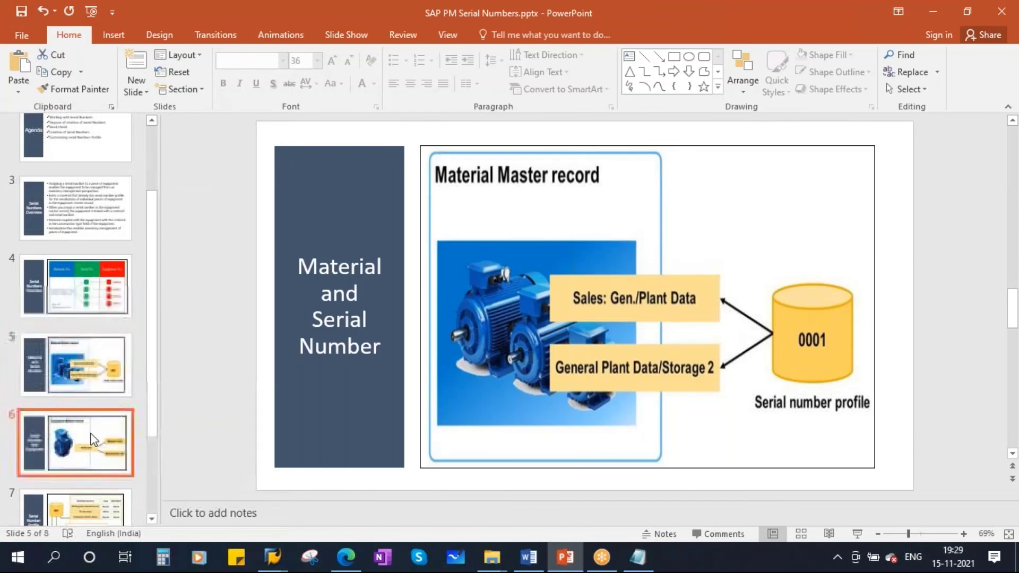
pyautogui.click(856, 533)
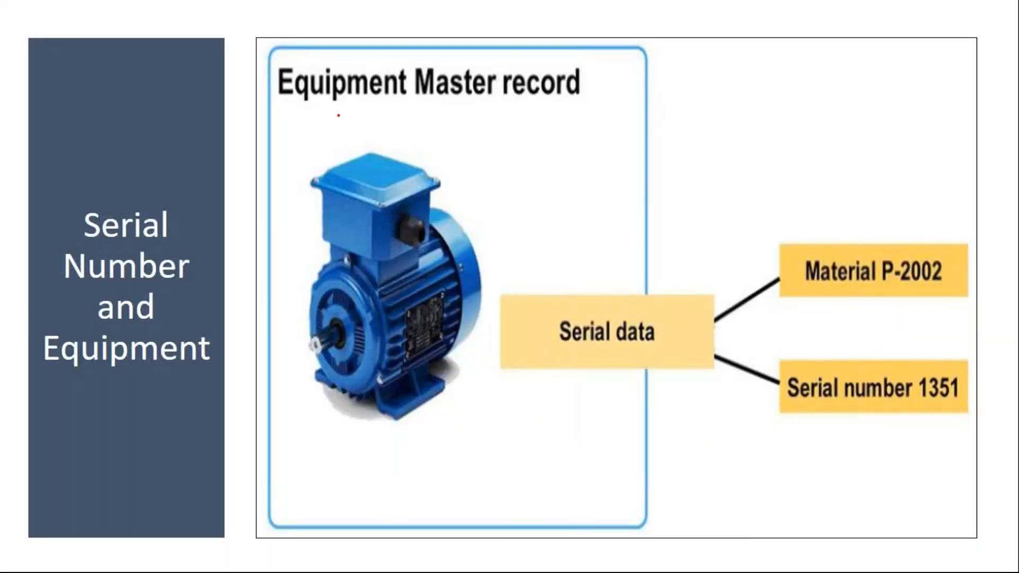
# Underline the Equipment Master record heading in red and circle Serial data, Material P-2002 and Serial number 1351 on the slide.
pyautogui.moveTo(288, 105); pyautogui.dragTo(558, 104)
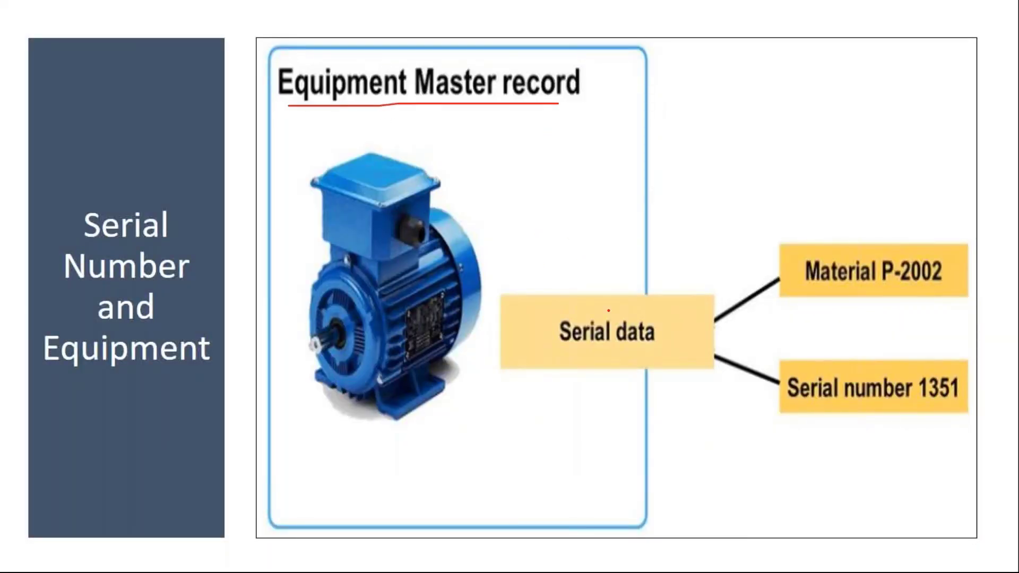
pyautogui.moveTo(553, 277)
pyautogui.mouseDown()
pyautogui.moveTo(550, 391)
pyautogui.moveTo(717, 343)
pyautogui.moveTo(529, 294)
pyautogui.mouseUp()
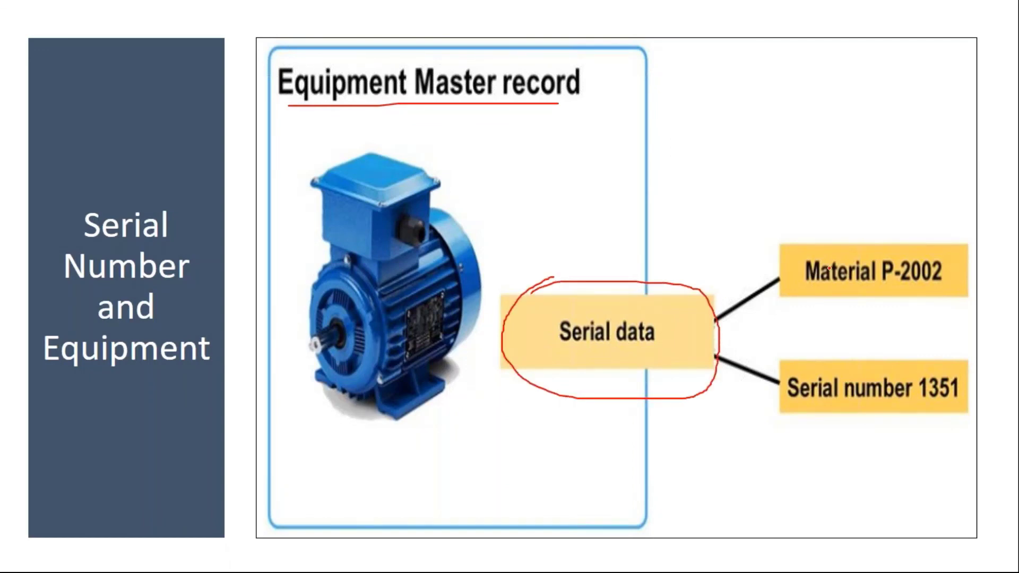
pyautogui.moveTo(775, 246)
pyautogui.mouseDown()
pyautogui.moveTo(936, 321)
pyautogui.moveTo(815, 226)
pyautogui.mouseUp()
pyautogui.moveTo(788, 351)
pyautogui.mouseDown()
pyautogui.moveTo(770, 431)
pyautogui.moveTo(989, 396)
pyautogui.moveTo(766, 369)
pyautogui.mouseUp()
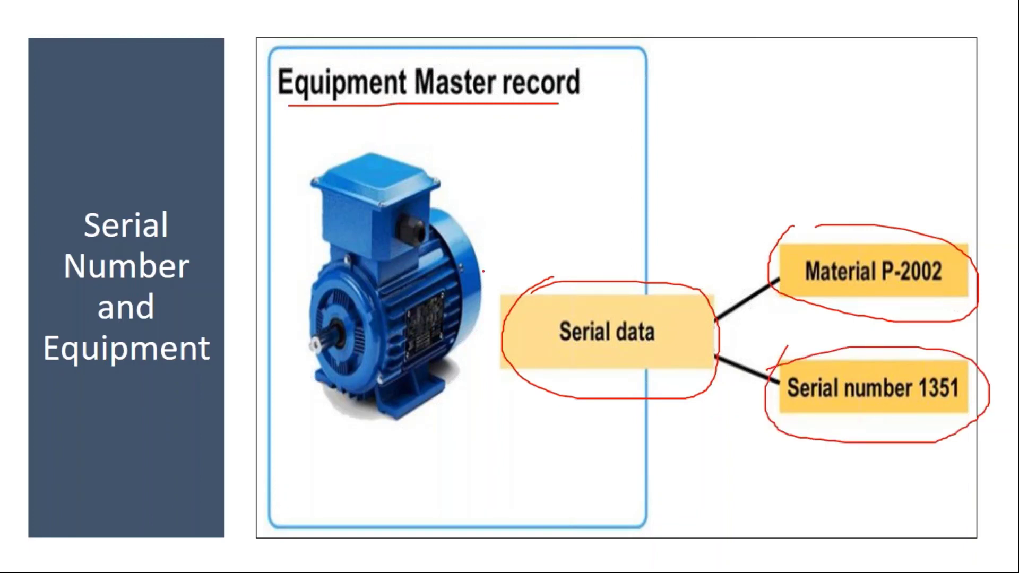